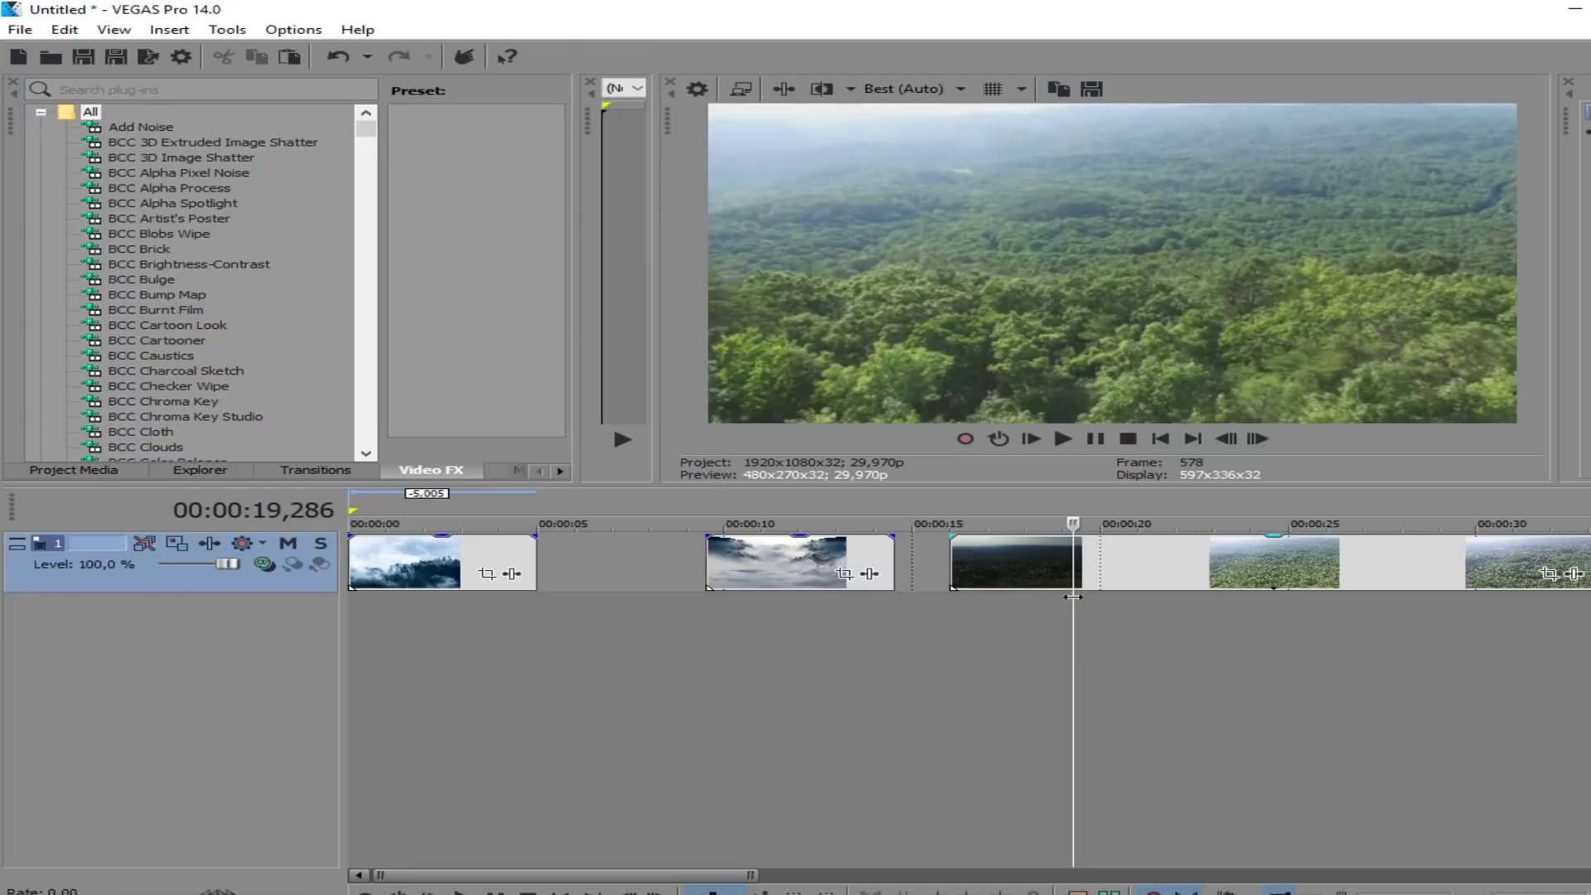
Step: Insert an empty video track above the track that holds the clips
left_click_drag(1062, 598, 934, 595)
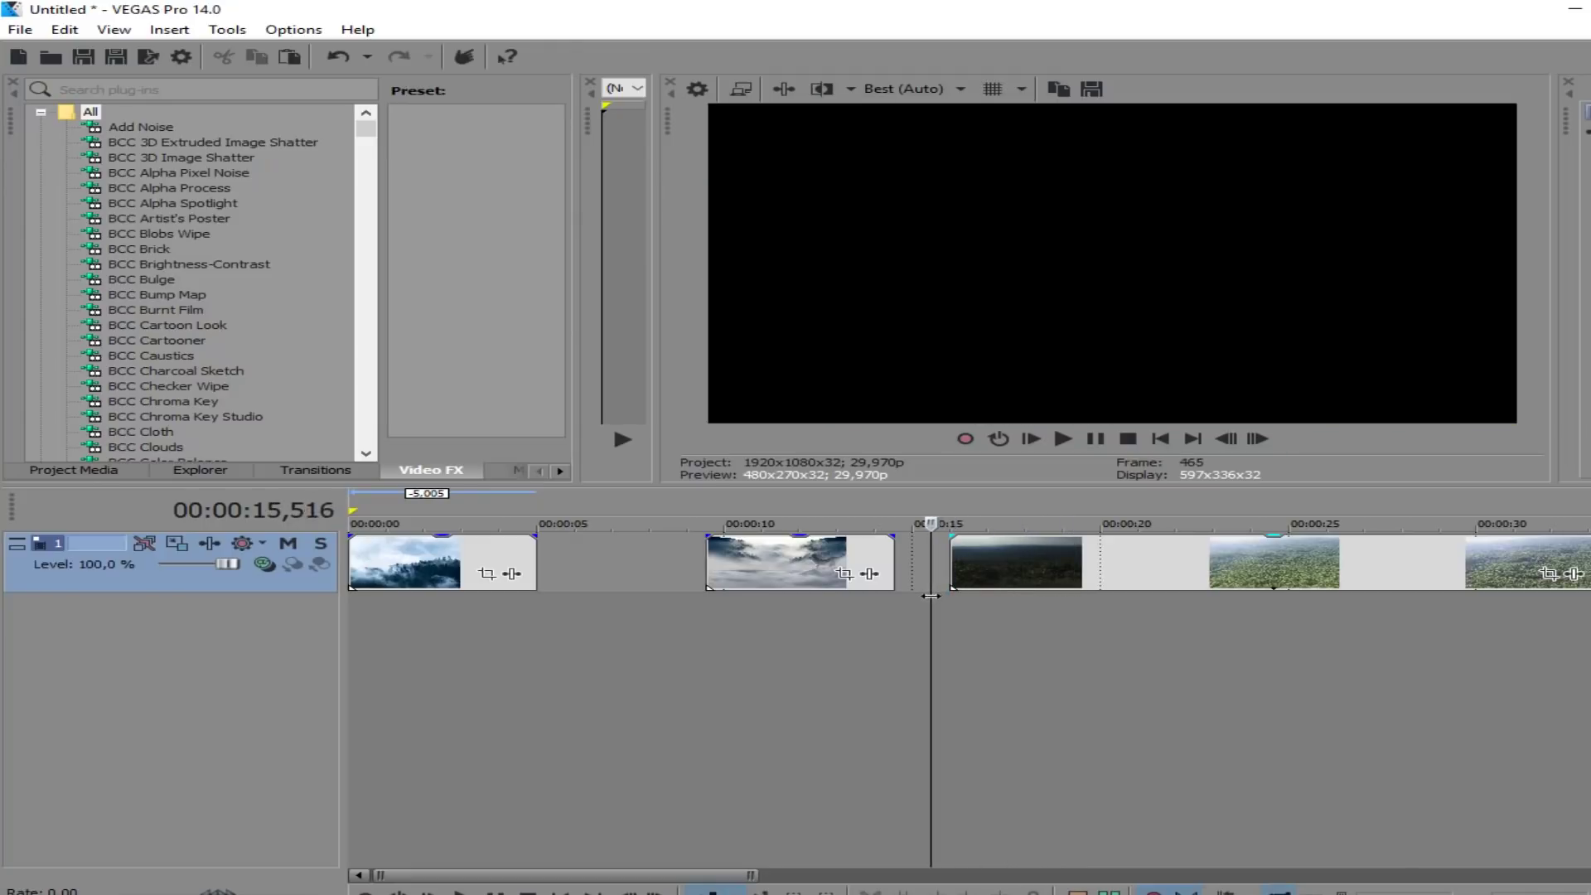
left_click(643, 580)
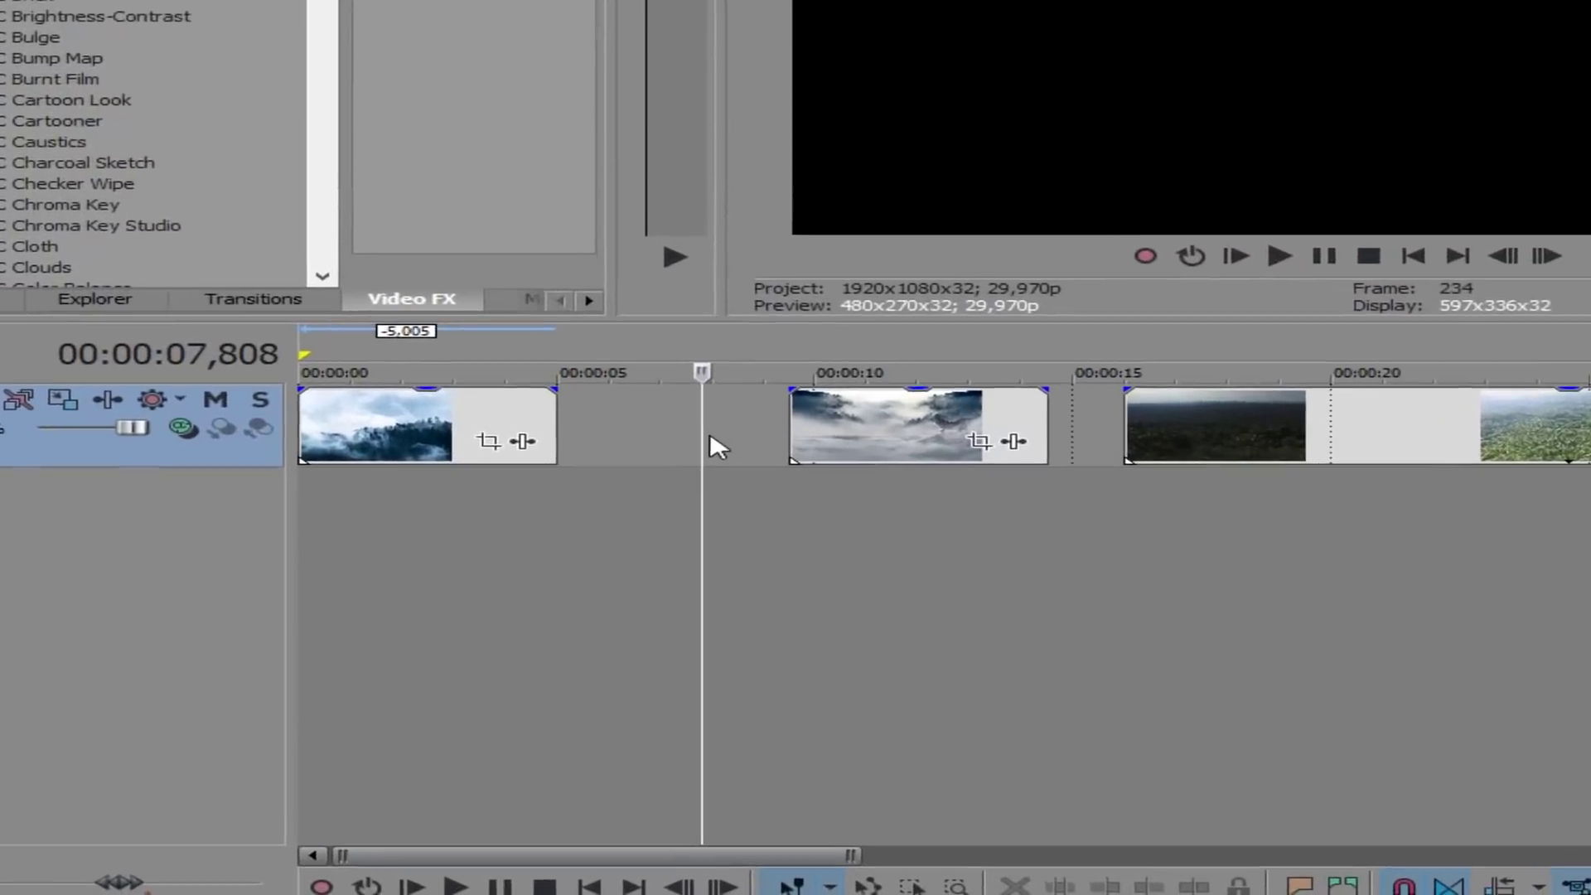
right_click(745, 367)
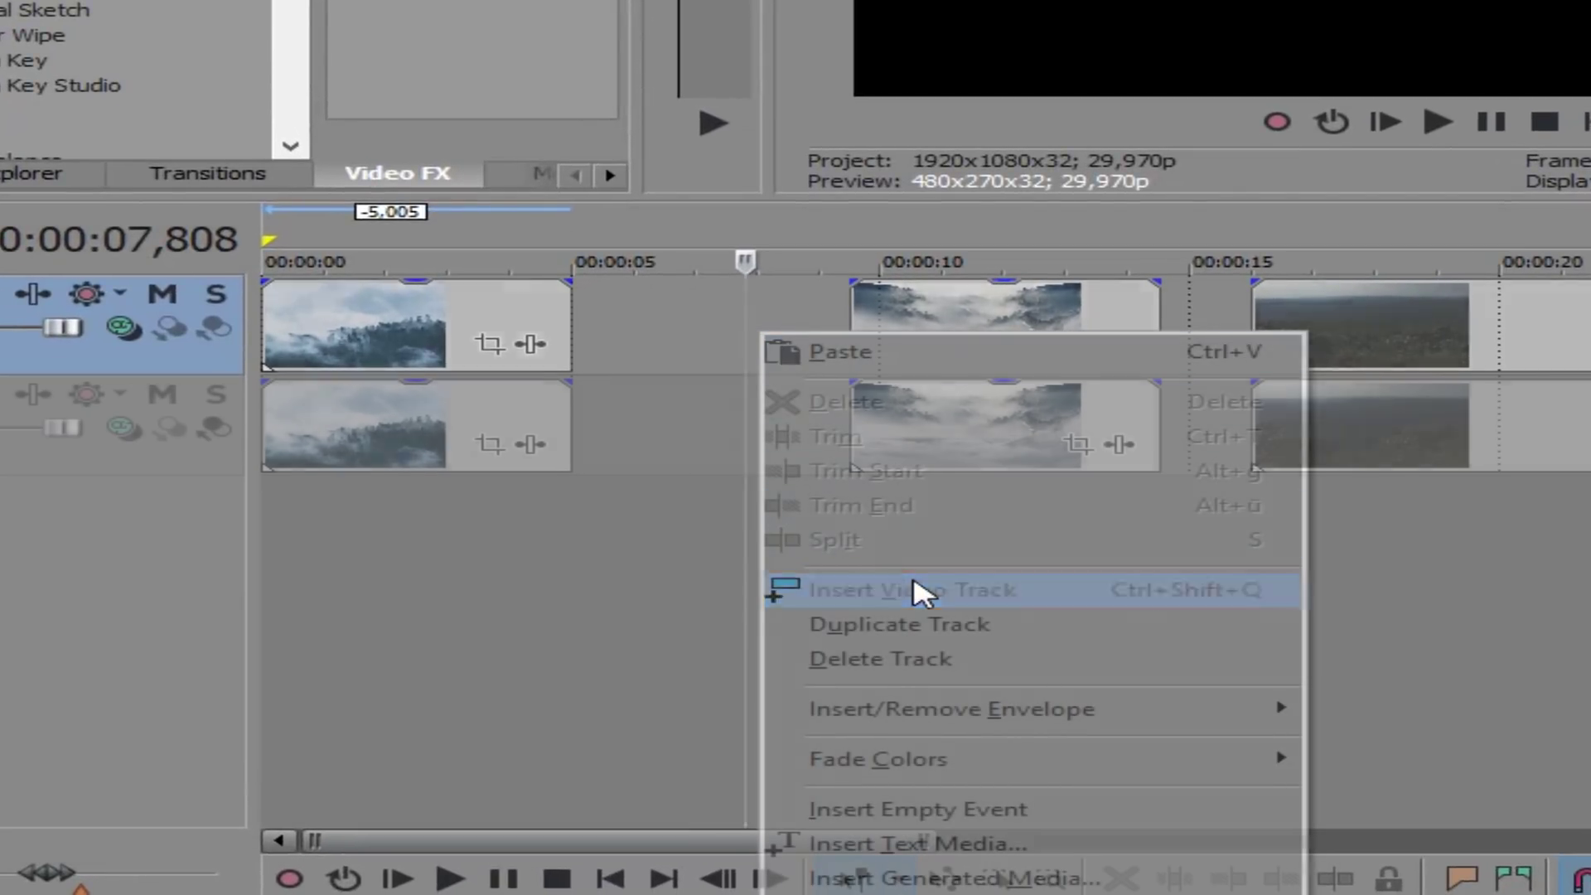
left_click(921, 593)
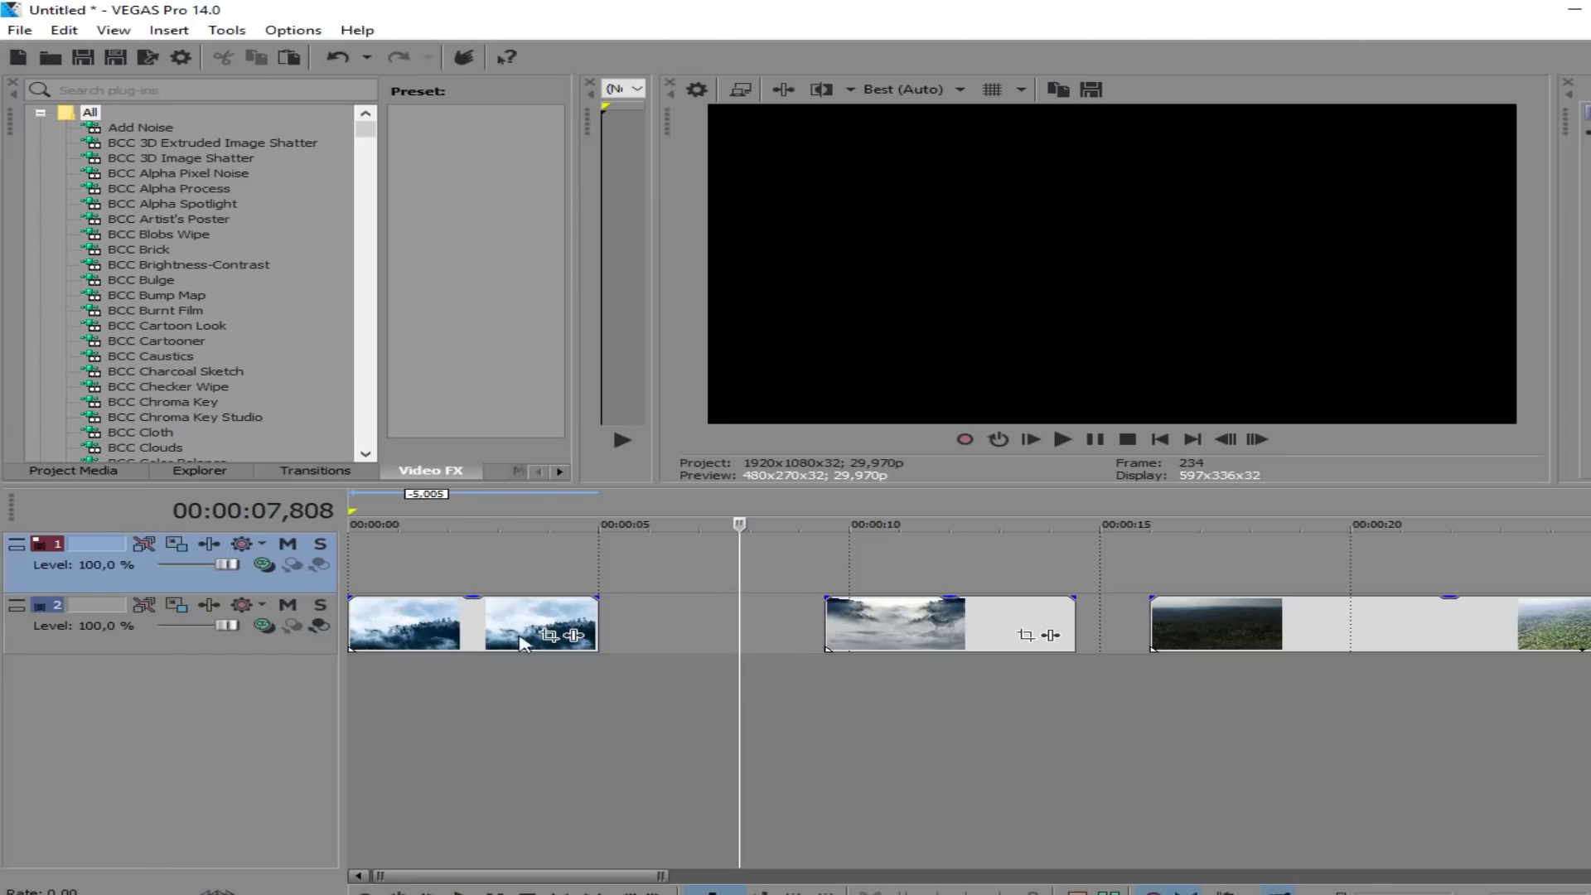
Step: Turn off the aspect-ratio switch for the first clip so its image fills the frame
left_click(496, 573)
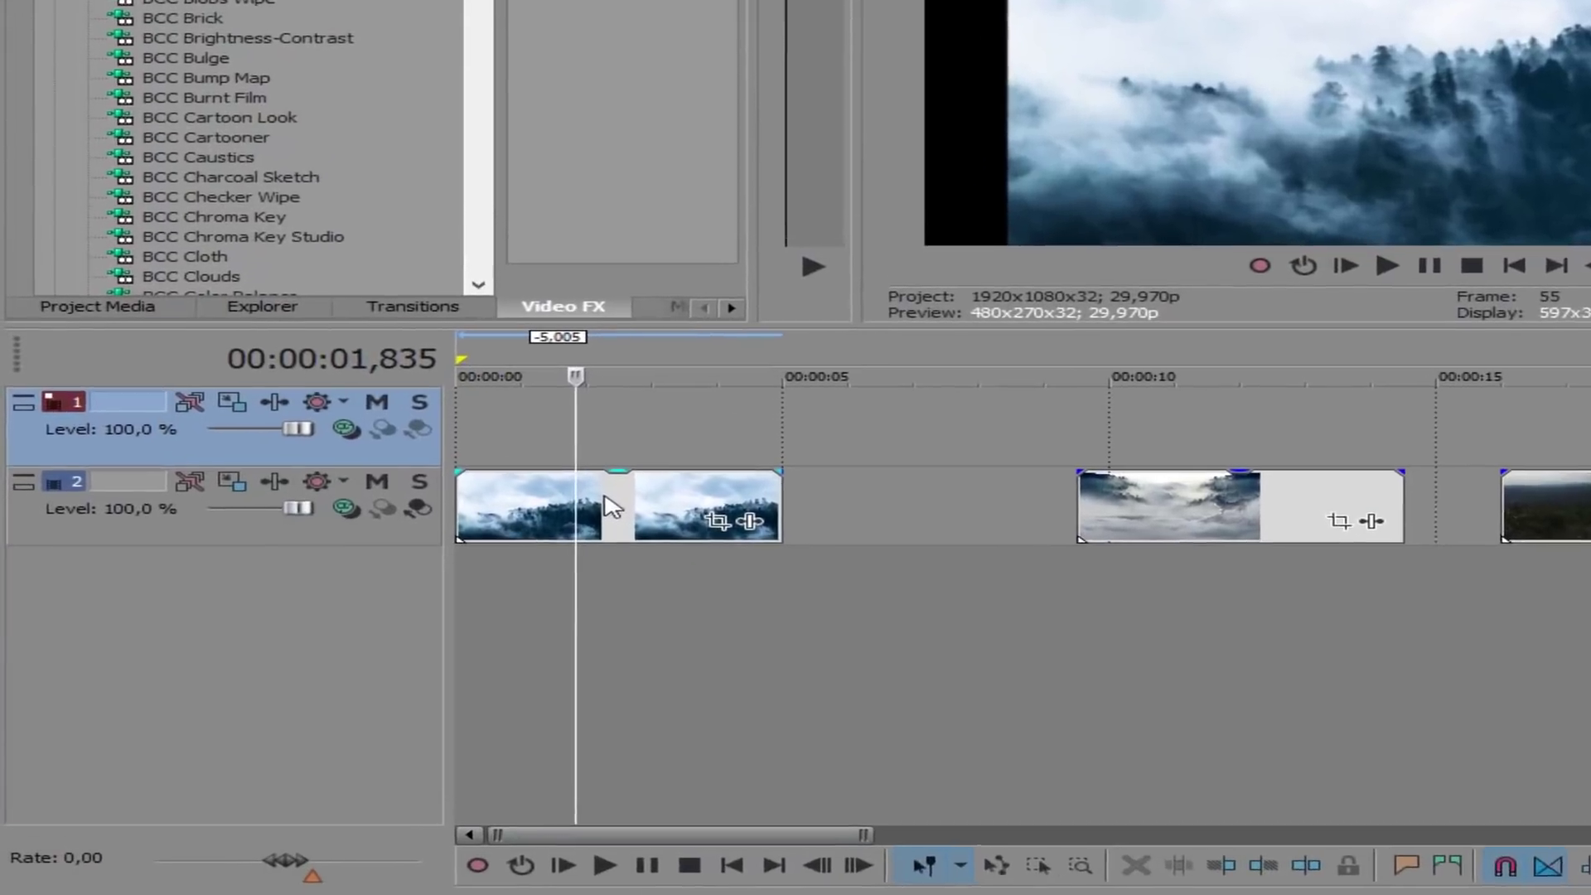
right_click(466, 623)
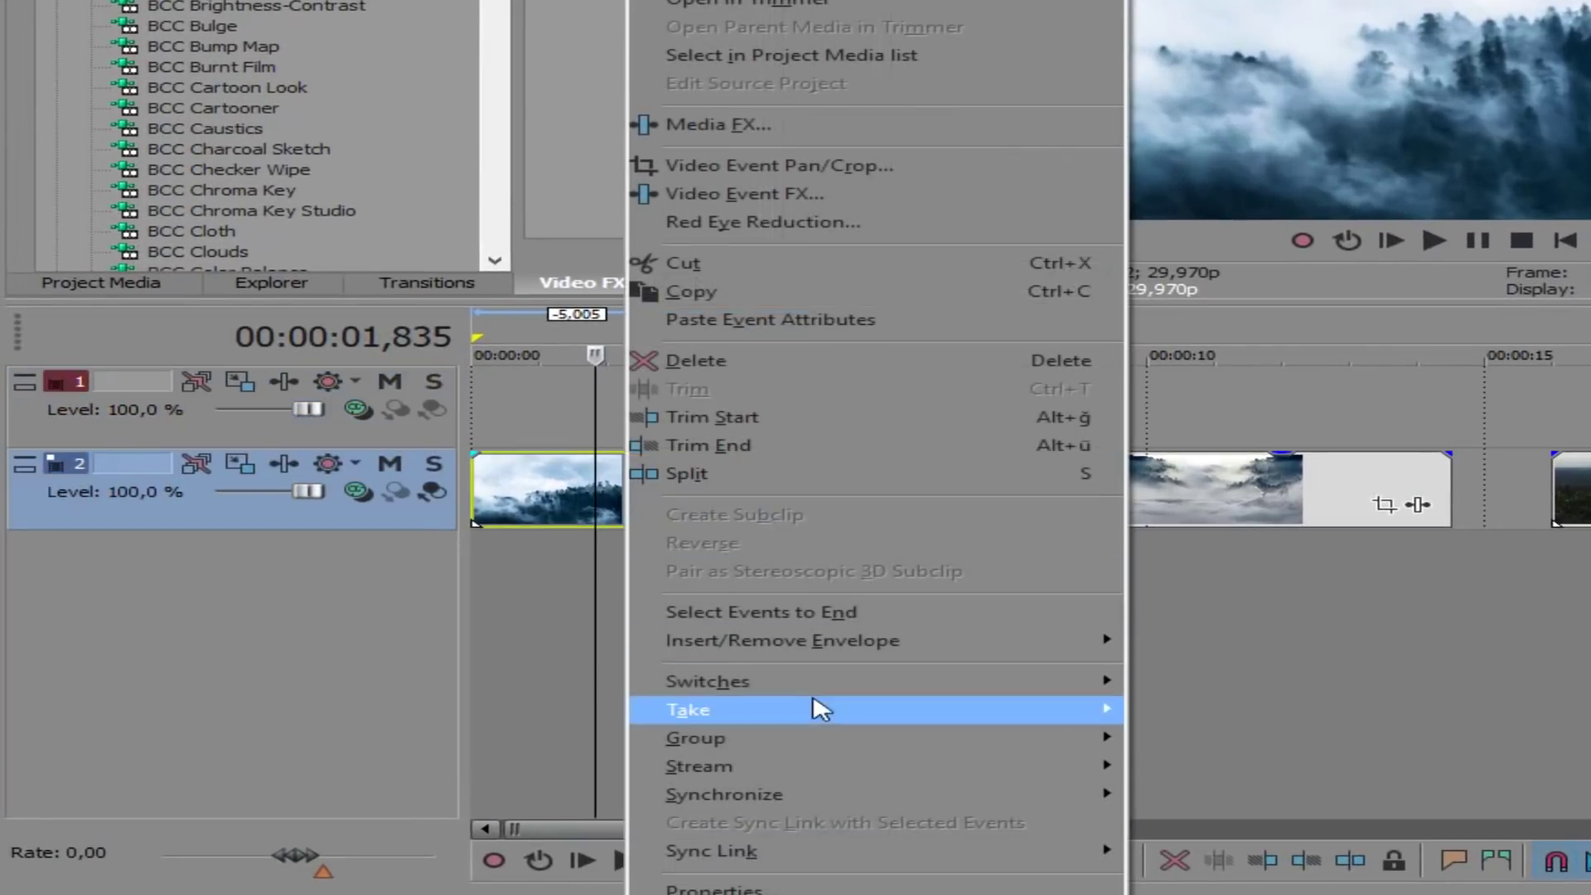
mouse_move(817, 683)
left_click(1201, 779)
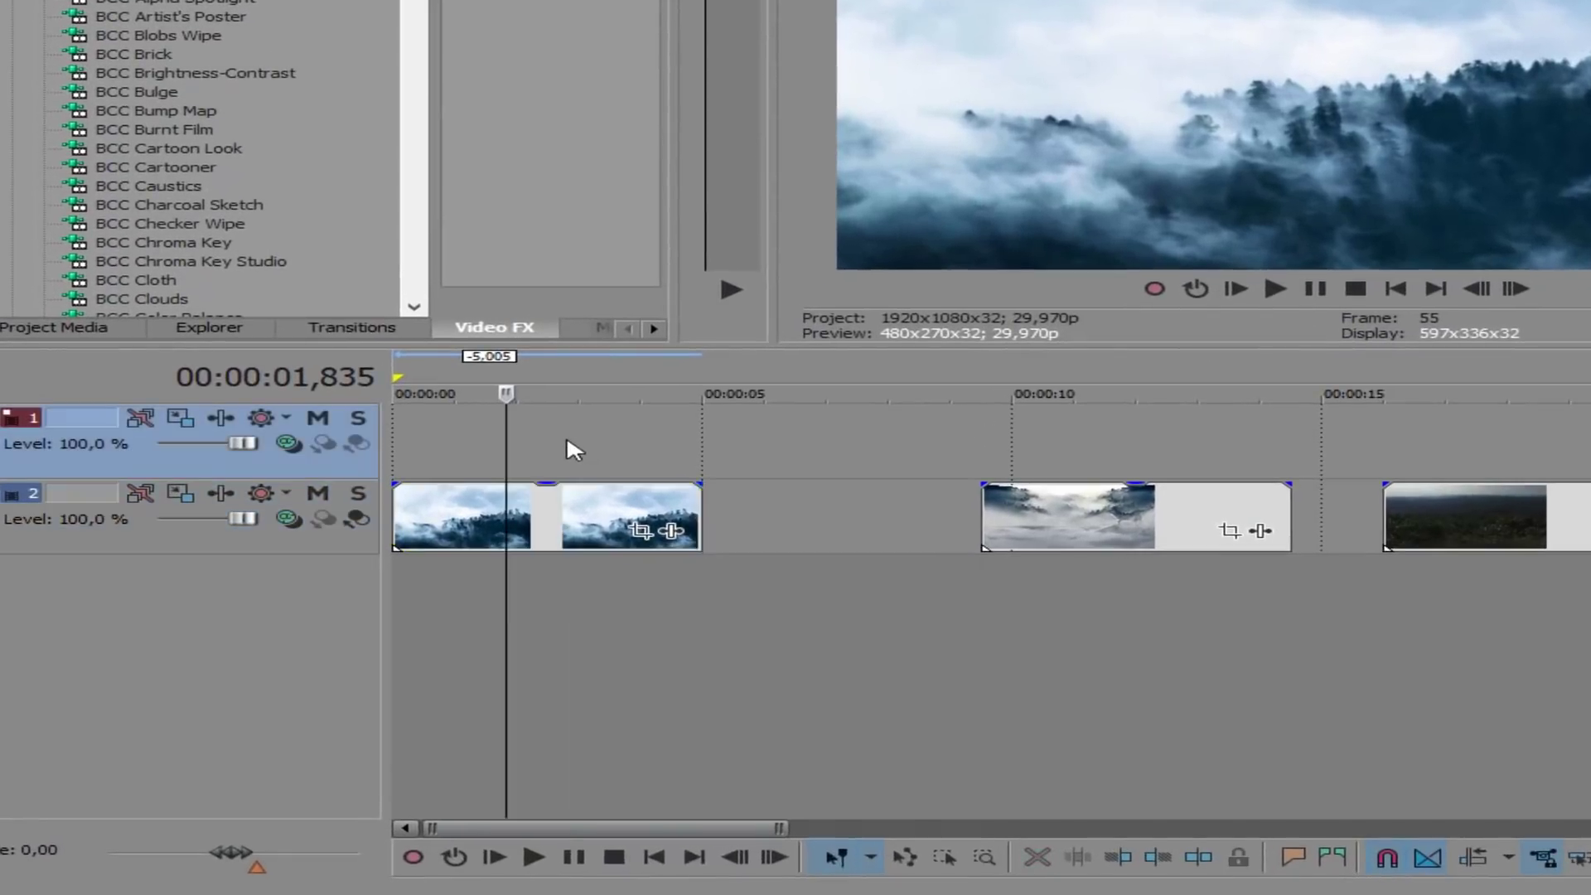
Step: Insert a text media event on the upper track at 00:00:01,835 with the text "Dünya Hakkında 10 Bilgi"
right_click(491, 562)
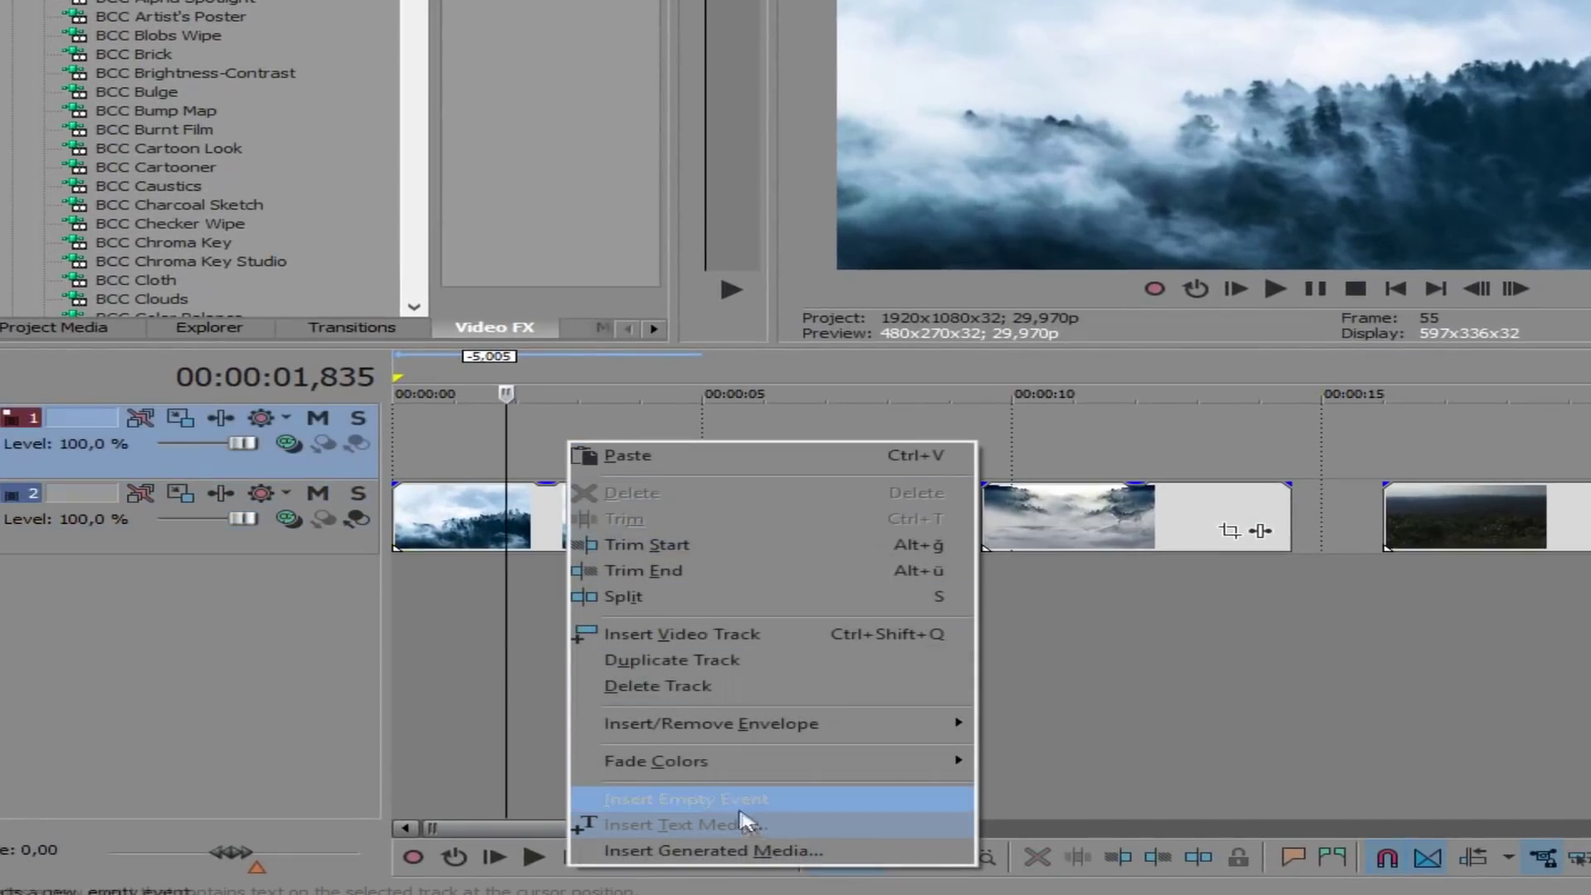
left_click(743, 823)
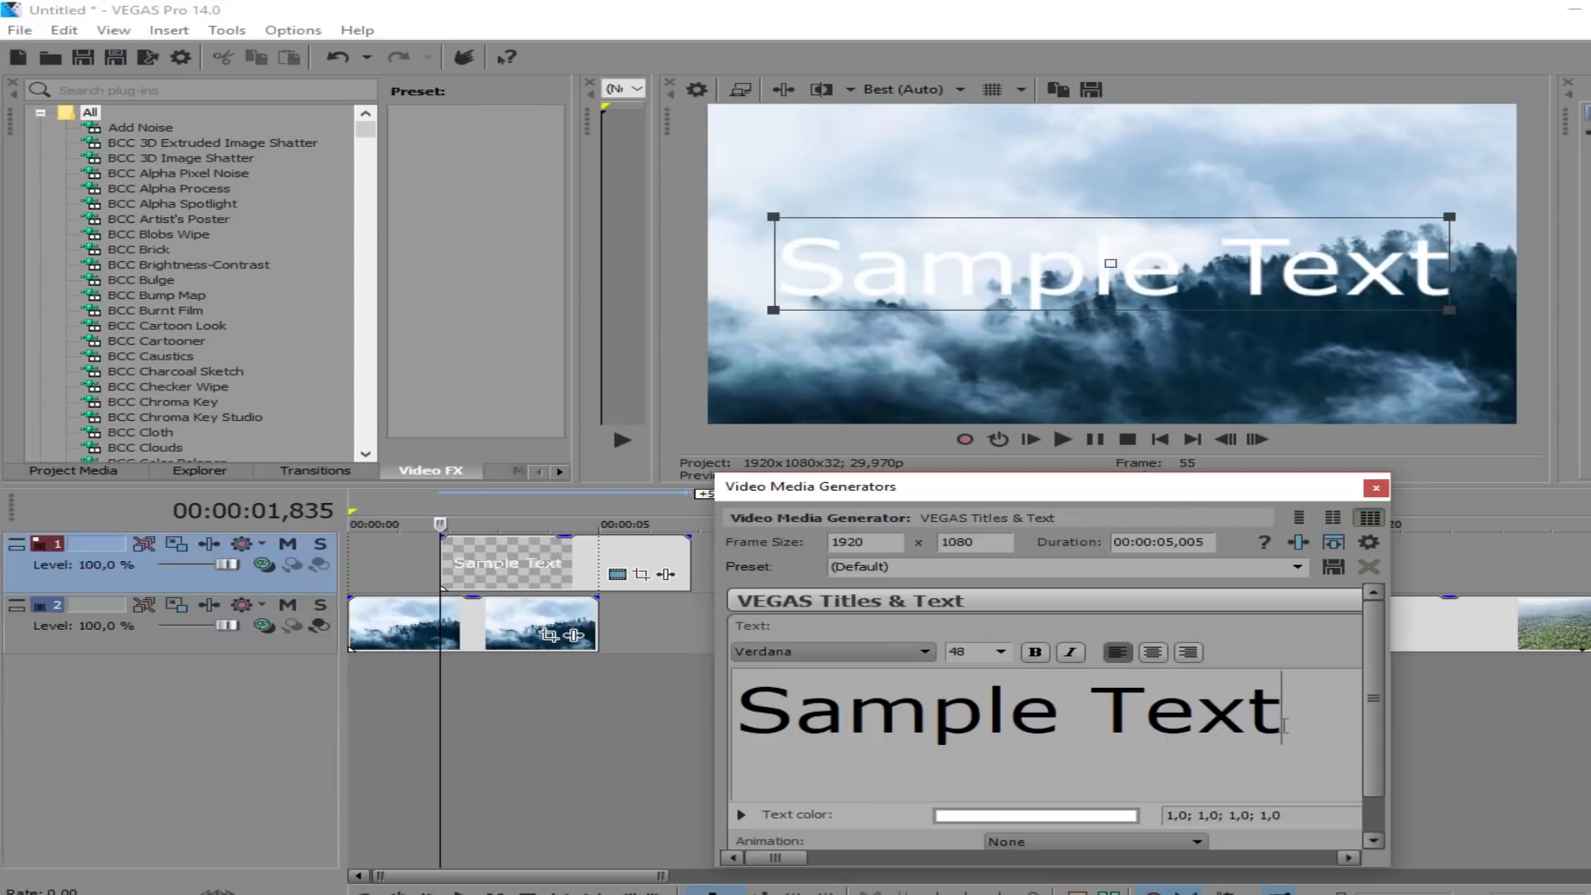
triple_click(1283, 726)
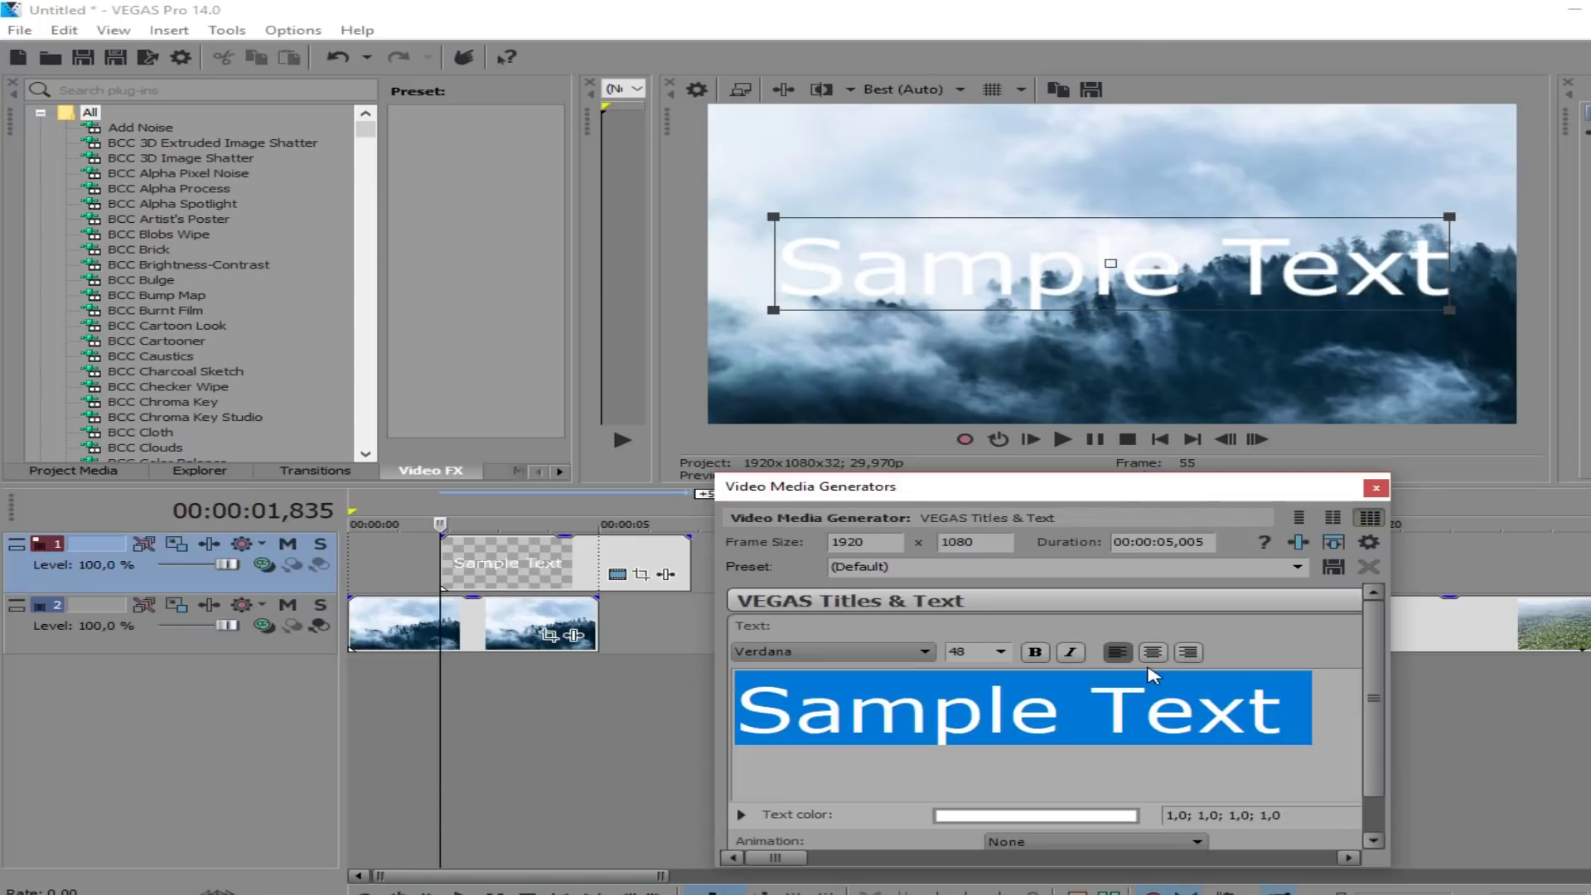
type("Dünya")
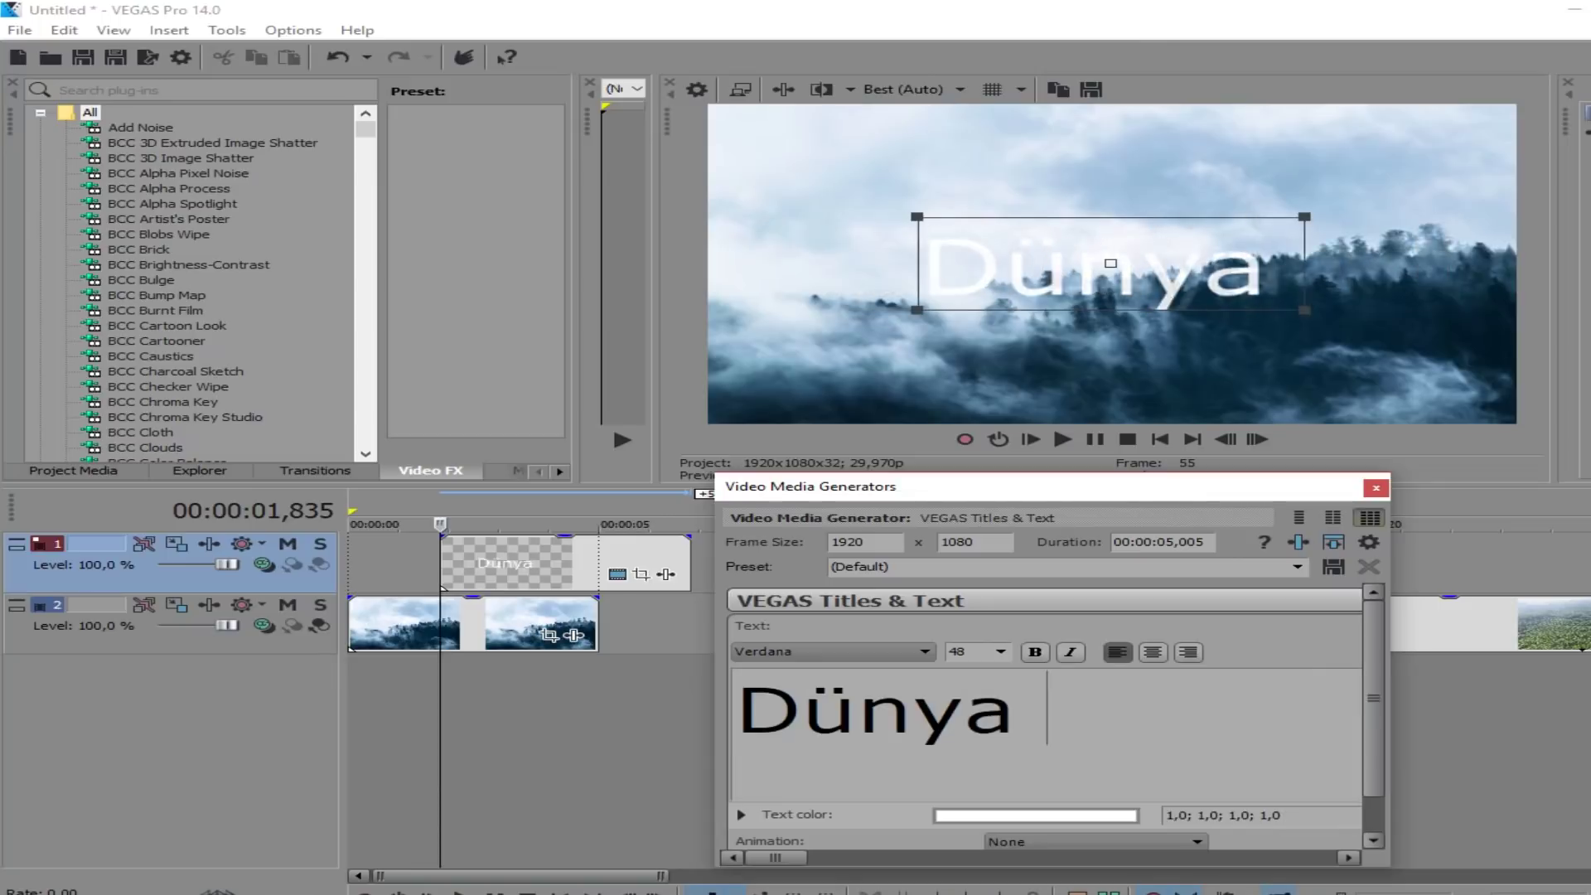
type(" Hakkında")
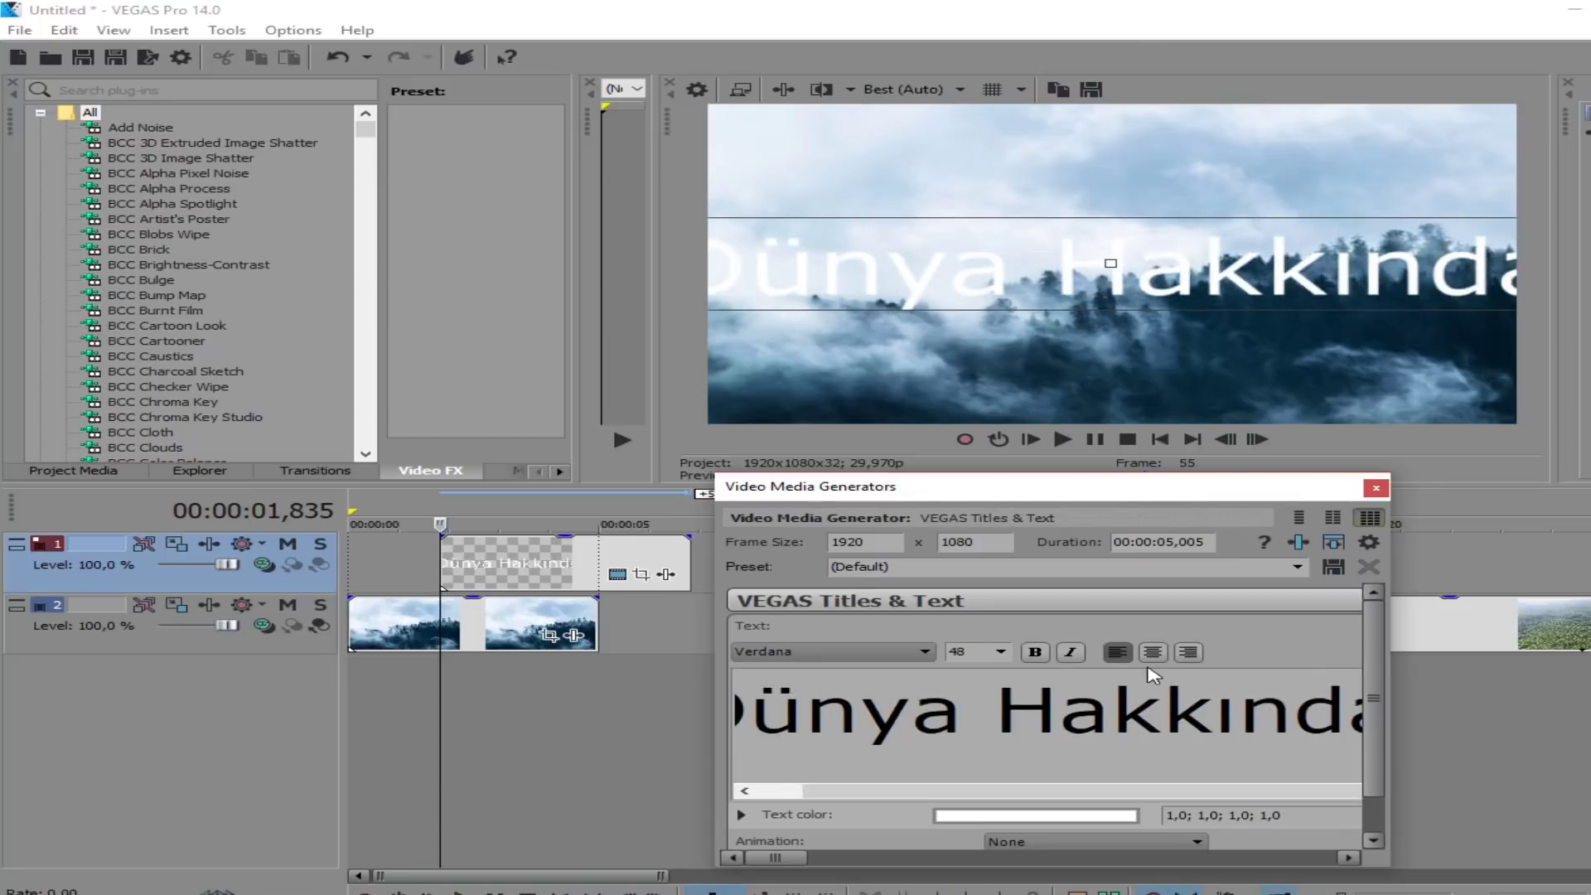
type(" 10 Bilg")
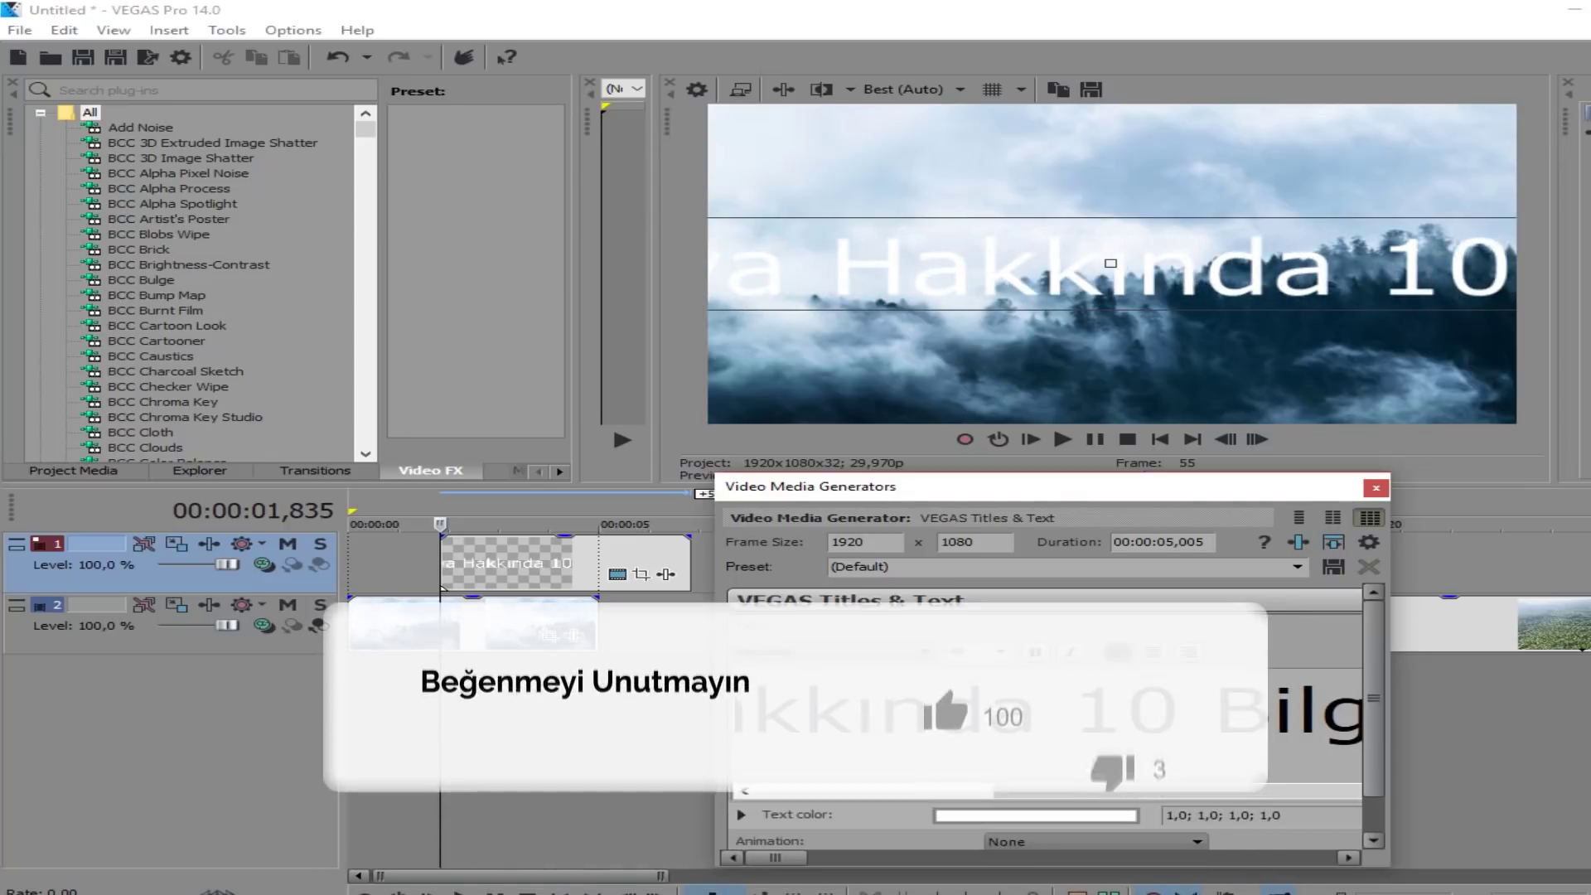
Step: Set the whole title's font size to 25 and place it just above the middle of the frame
left_click_drag(889, 298, 1024, 259)
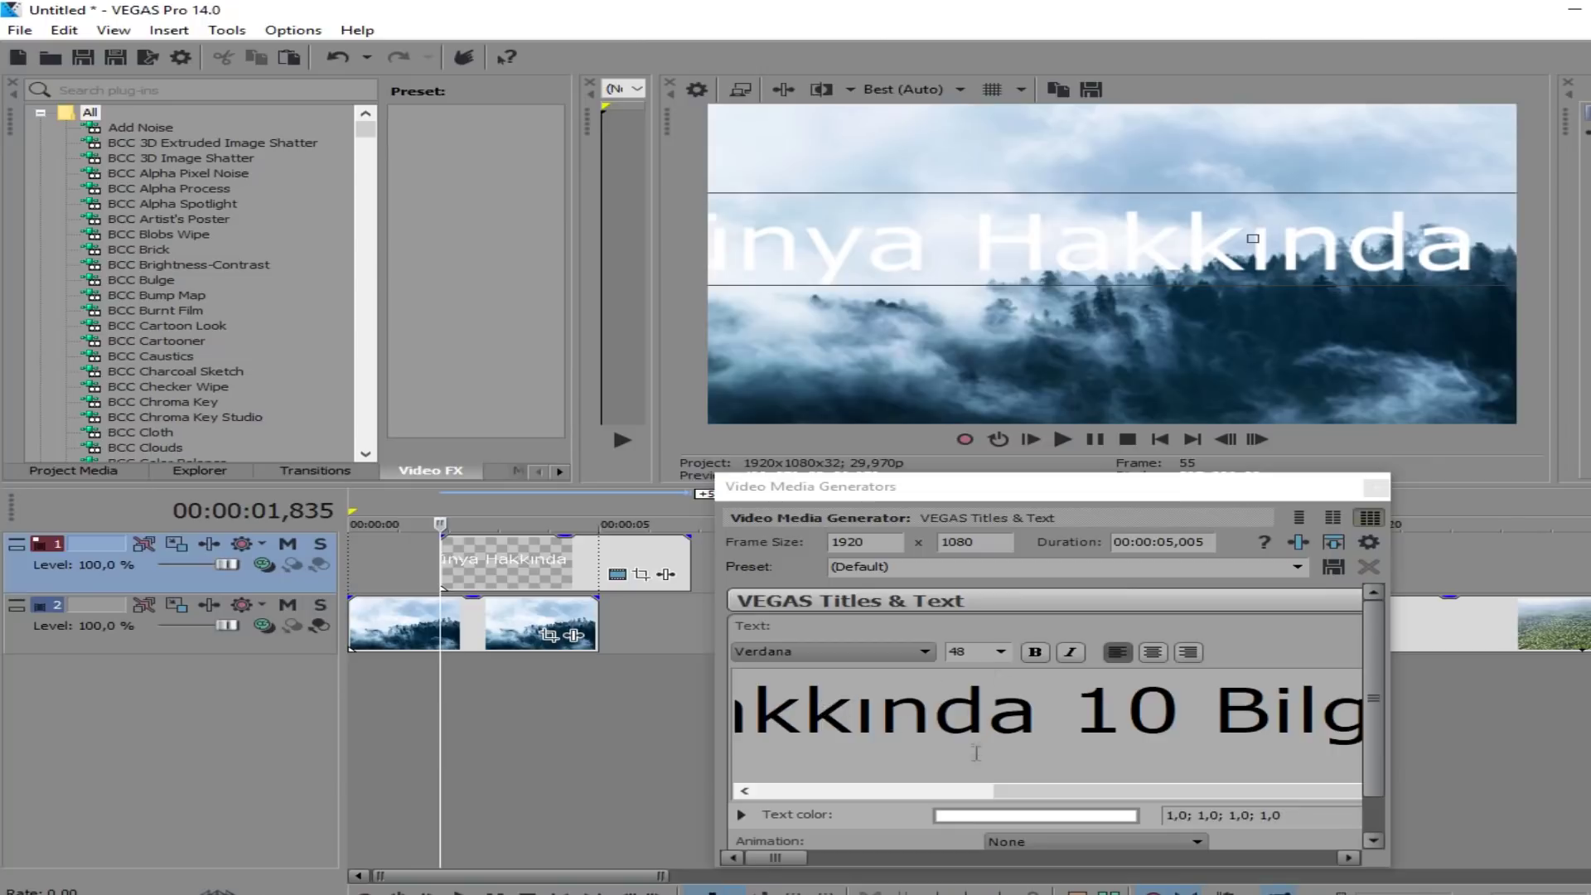
left_click(920, 719)
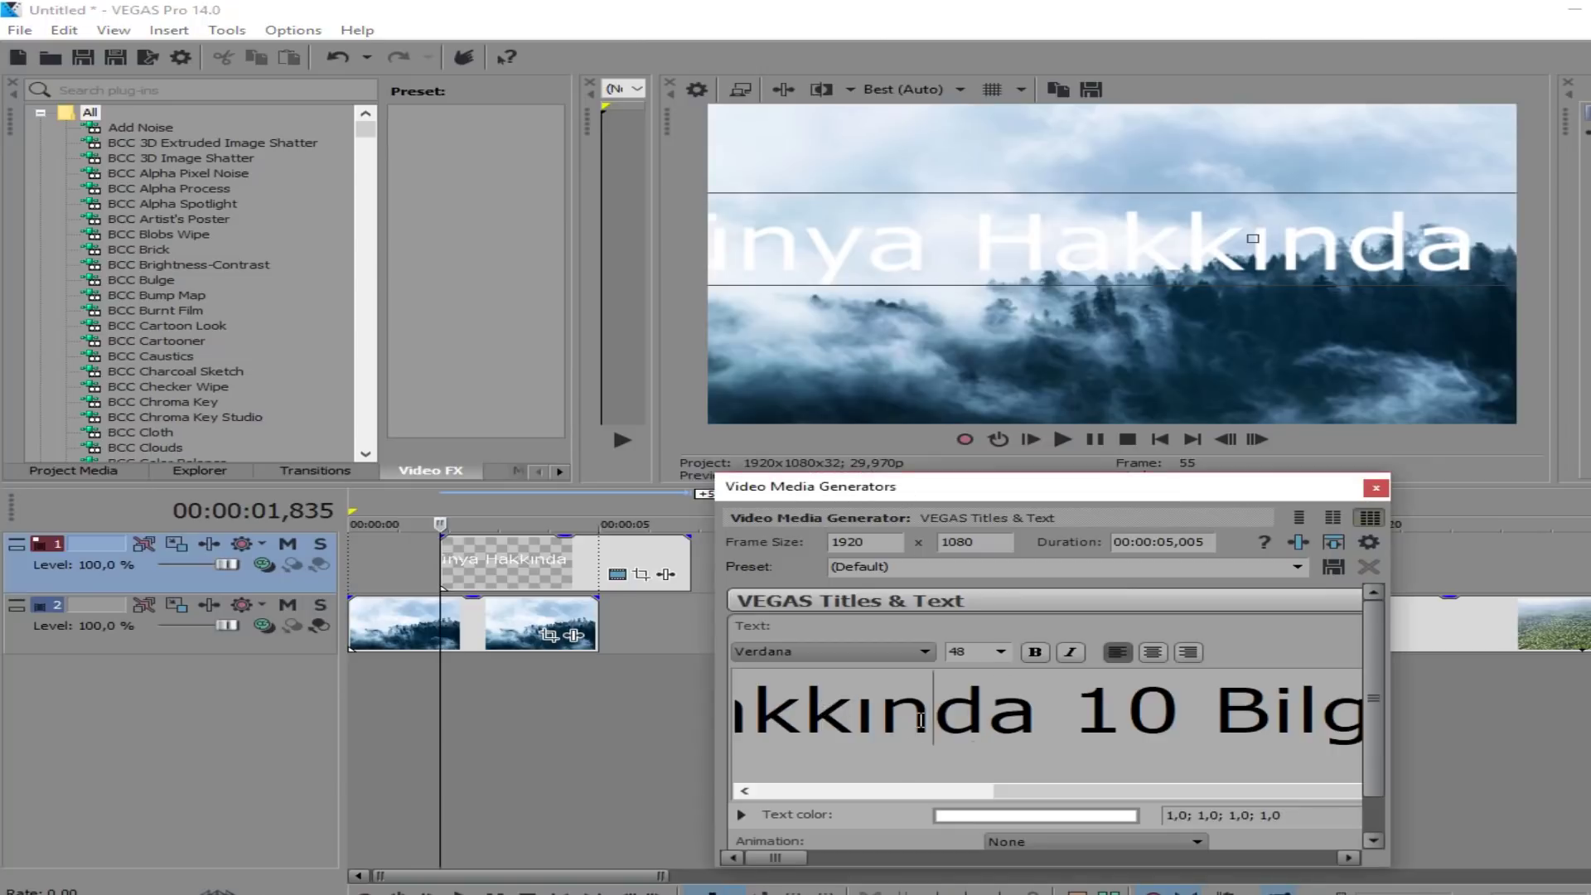
key("ctrl+a")
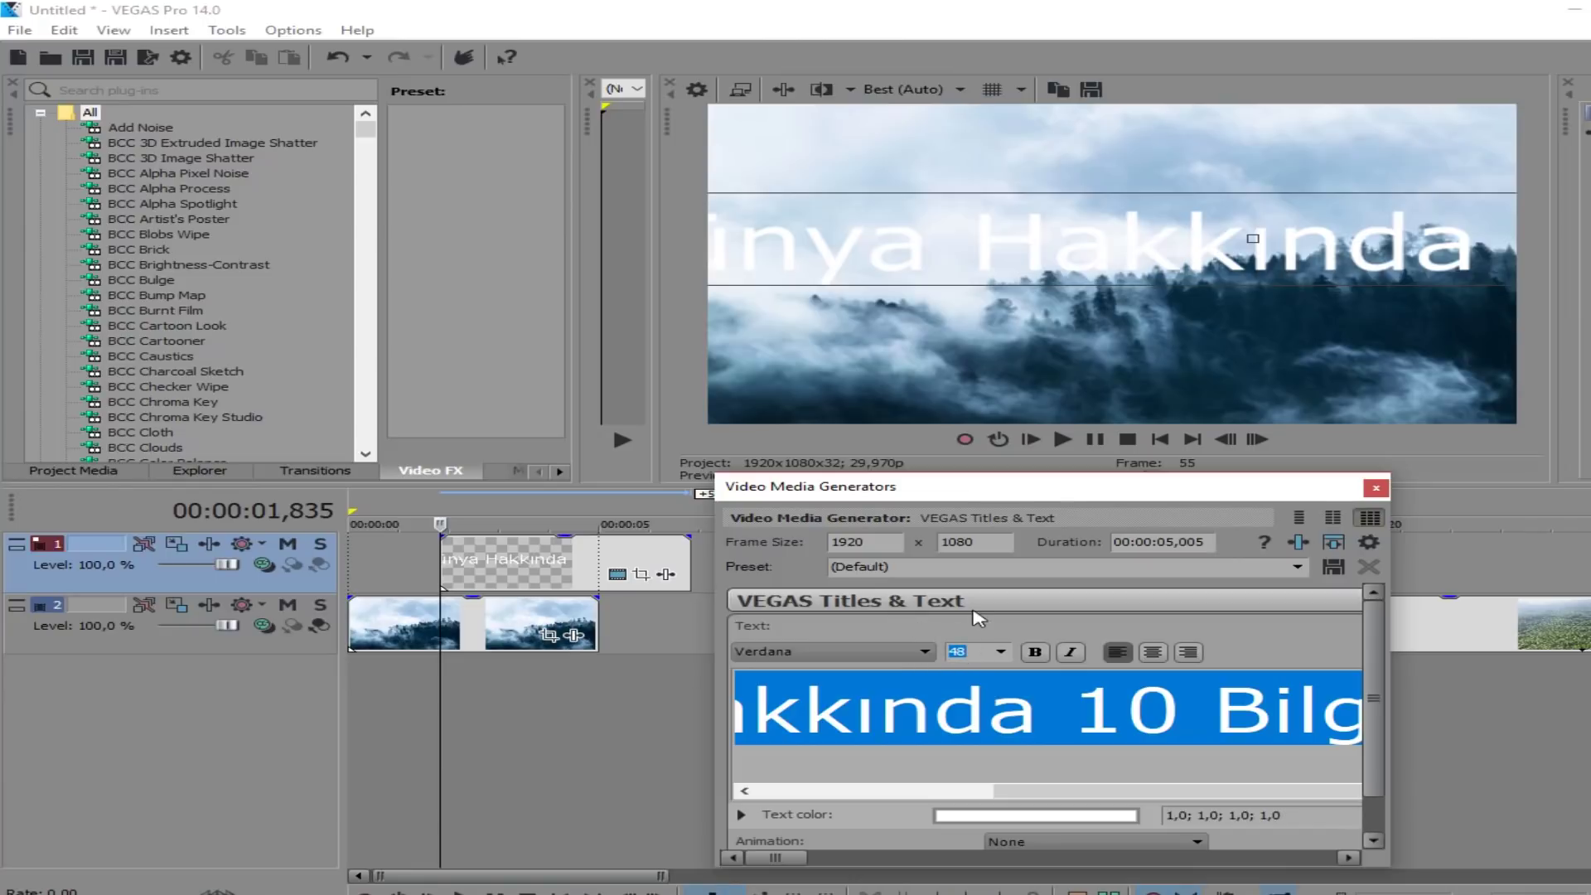
type("20")
left_click_drag(1205, 243, 1110, 212)
left_click_drag(1032, 308, 1048, 272)
double_click(948, 651)
type("30")
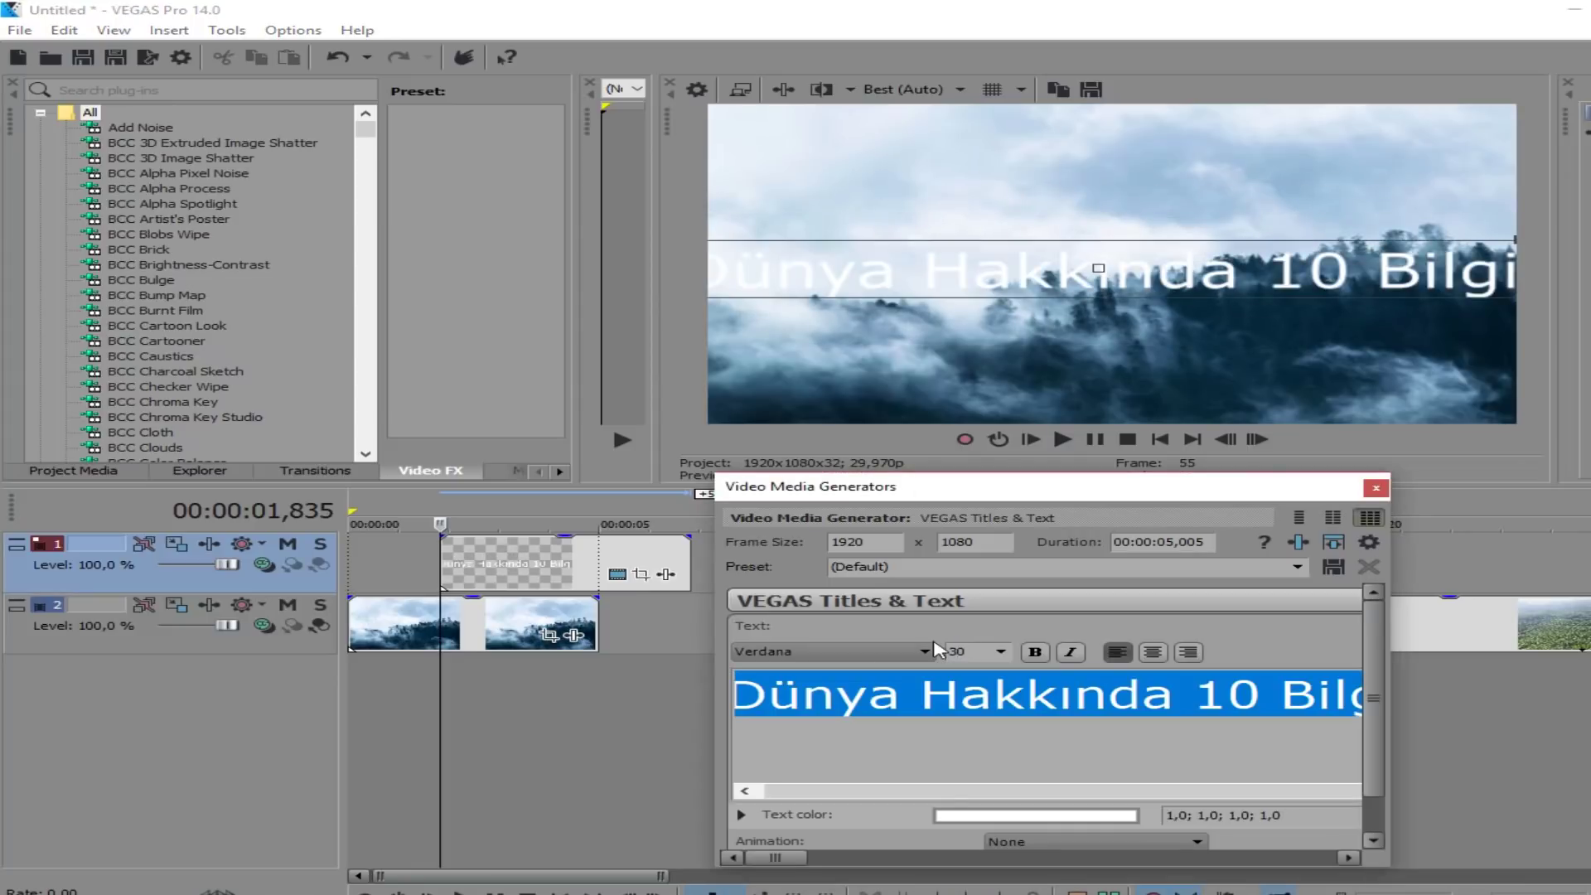
key("BackSpace")
key("BackSpace")
type("25")
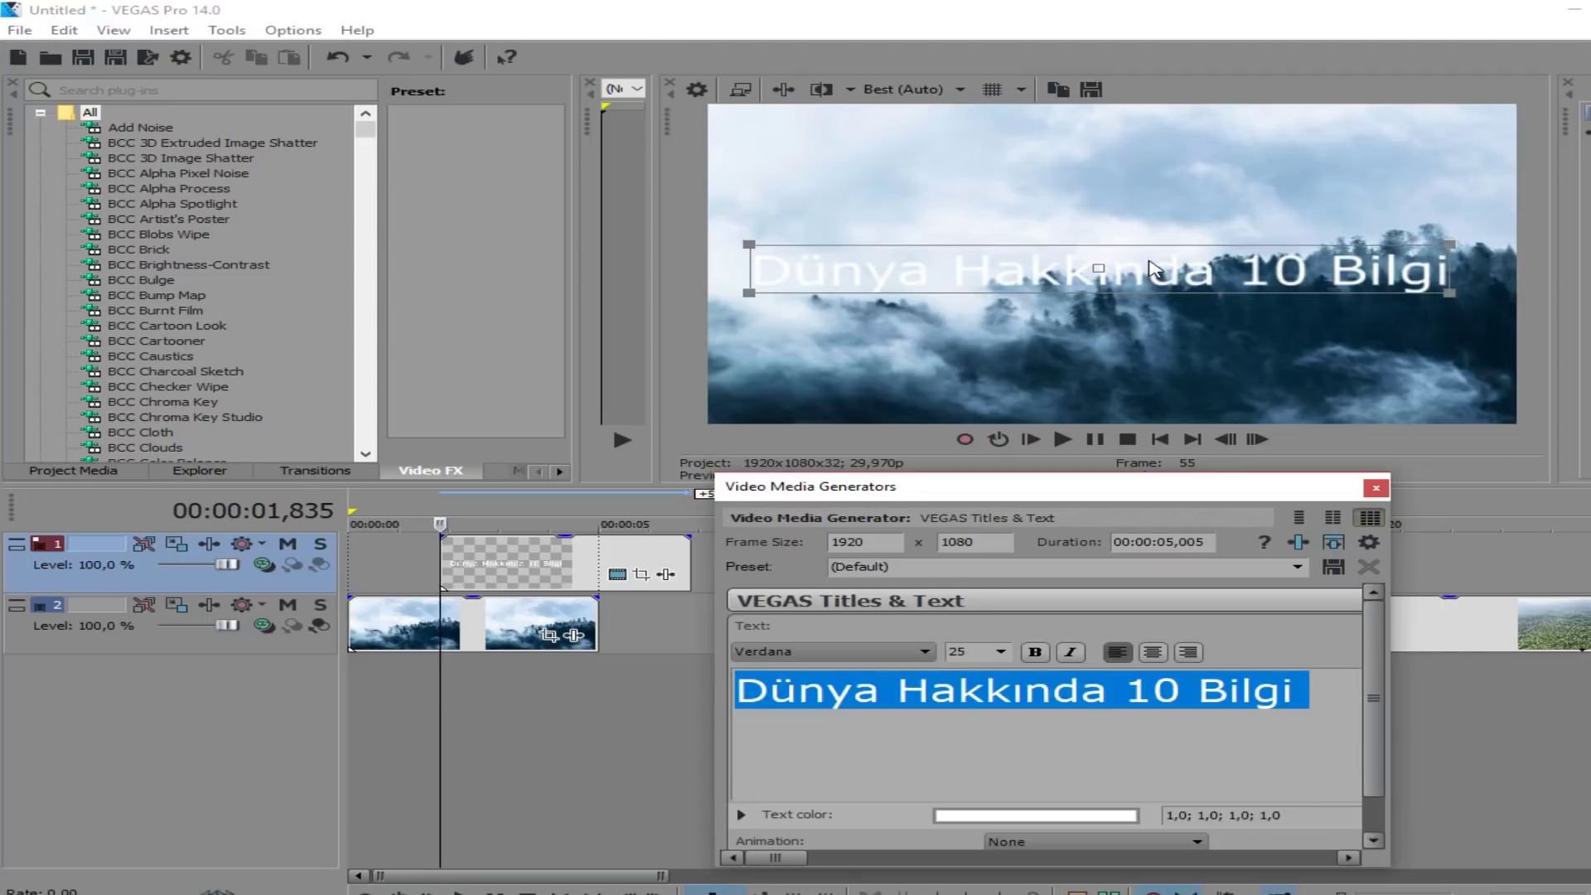
left_click_drag(1069, 274, 1068, 255)
Step: Change the title's font to Evogria and enlarge the text slightly to span nearly the full frame width
left_click(841, 655)
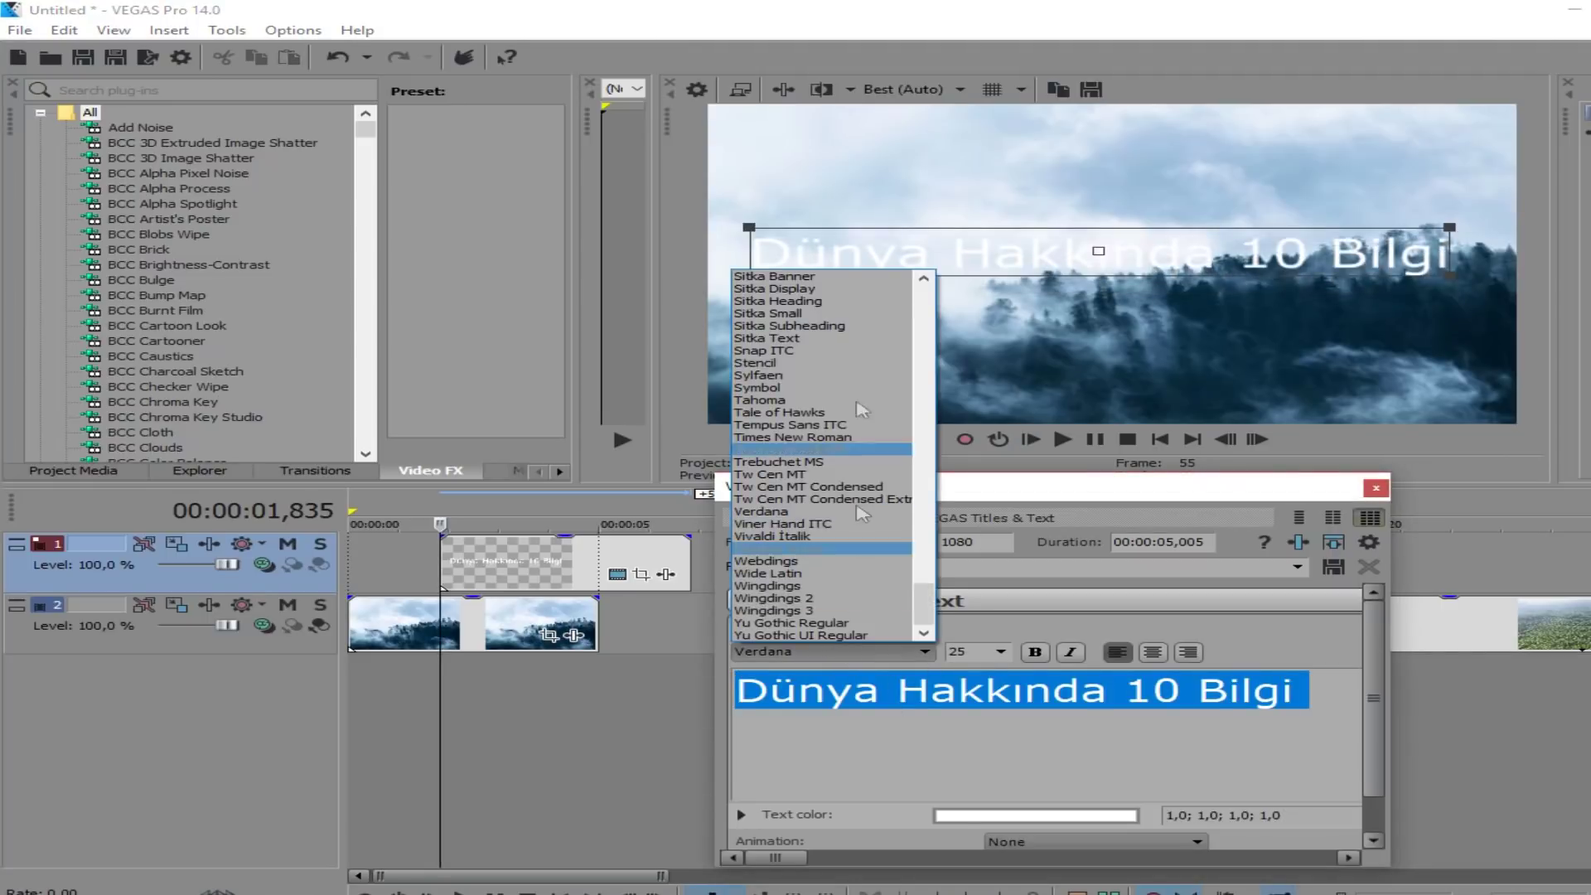
key("e")
key("Down")
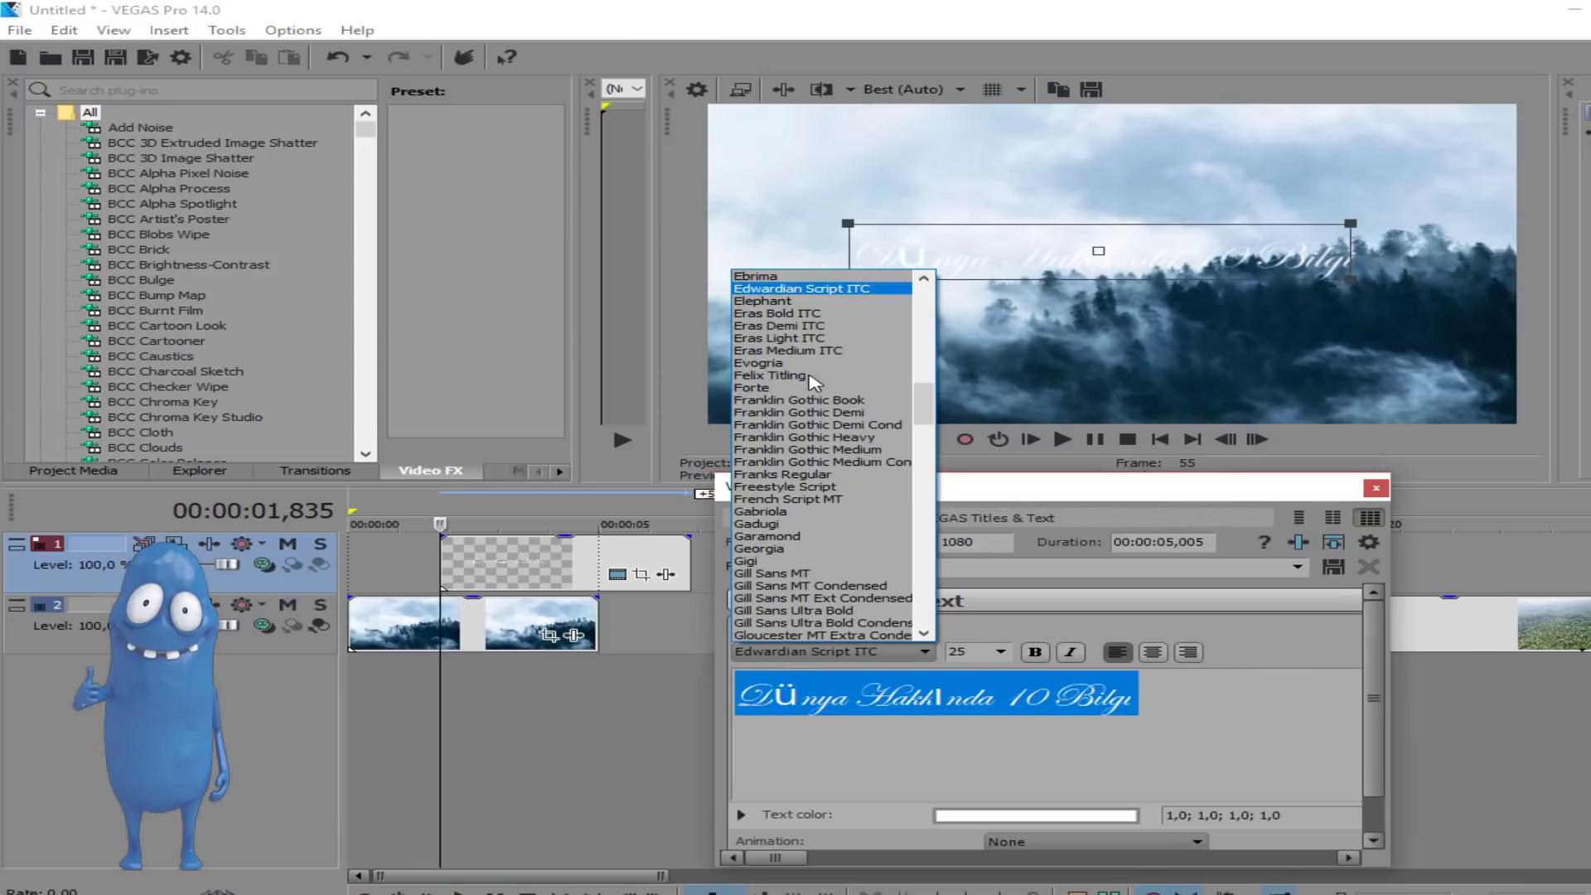
left_click(805, 364)
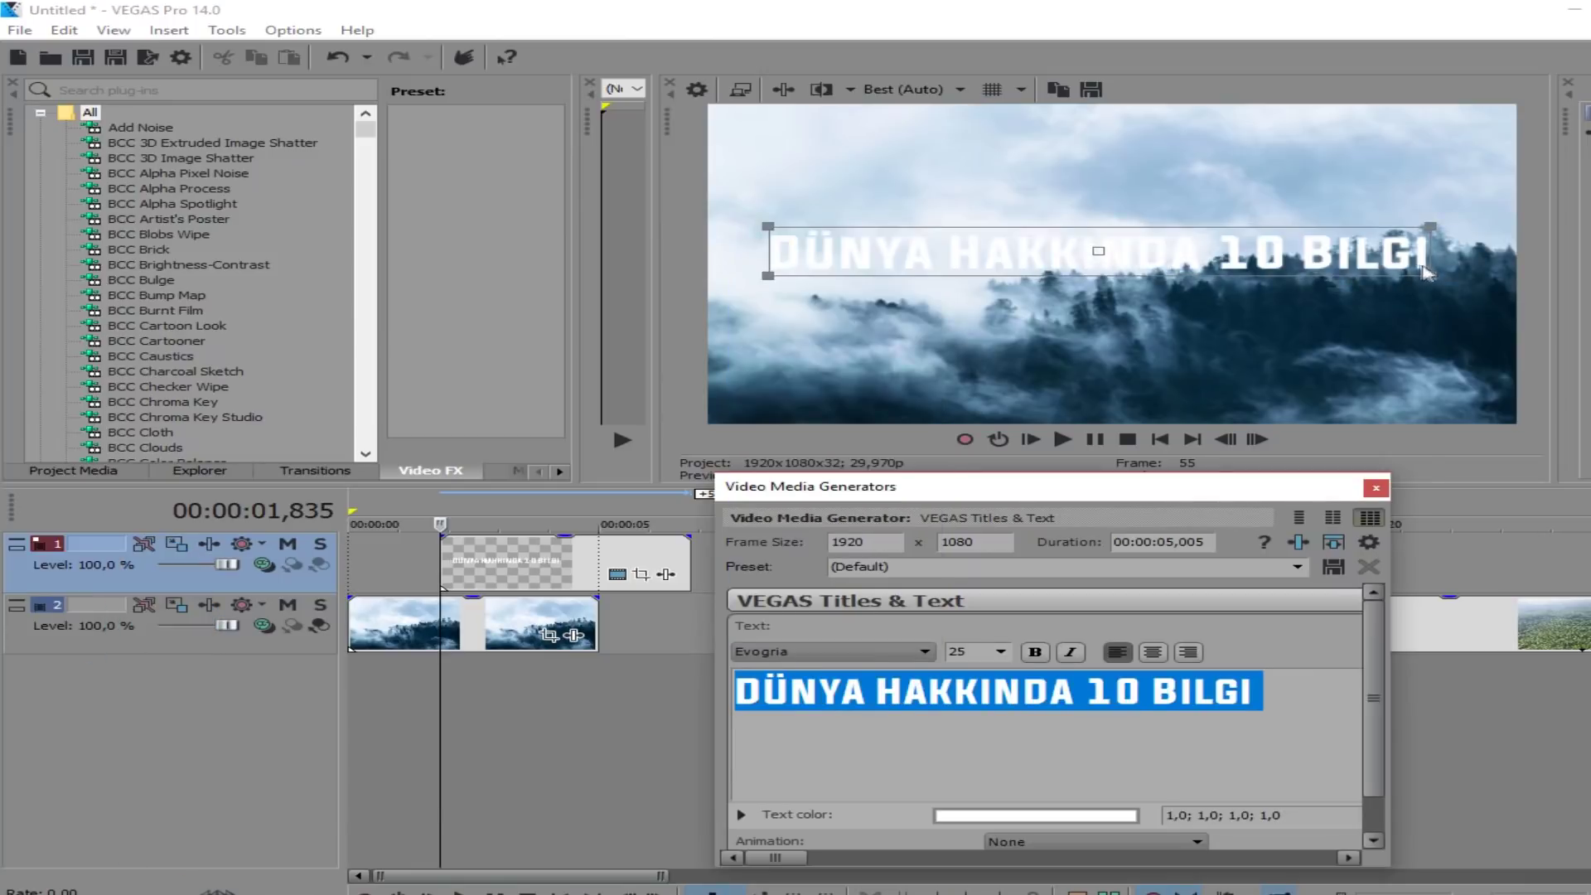
left_click(767, 286)
scroll(787, 323, "up", 5)
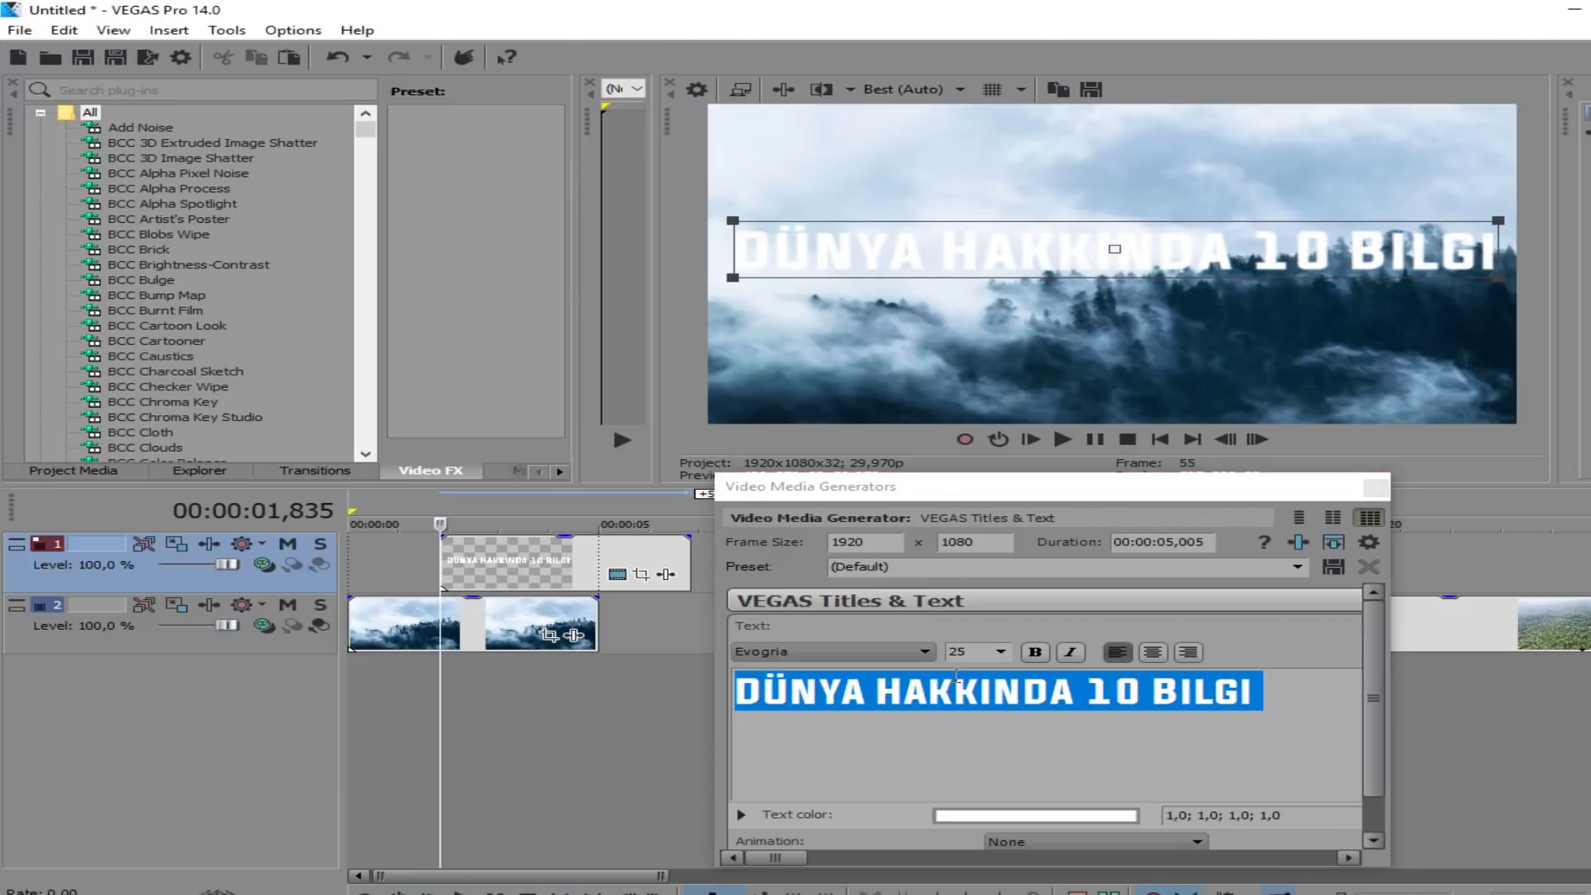
Step: Move the title event to the start of the timeline and change its text color to red
left_click_drag(502, 572, 411, 572)
left_click(1032, 825)
left_click_drag(1007, 885, 1084, 857)
left_click(1247, 694)
mouse_move(915, 626)
left_mouse_down()
mouse_move(1001, 627)
mouse_move(926, 627)
left_mouse_up()
Step: Fine-tune the title's tracking in the advanced text settings and close the media generator
left_click_drag(1085, 857, 1260, 862)
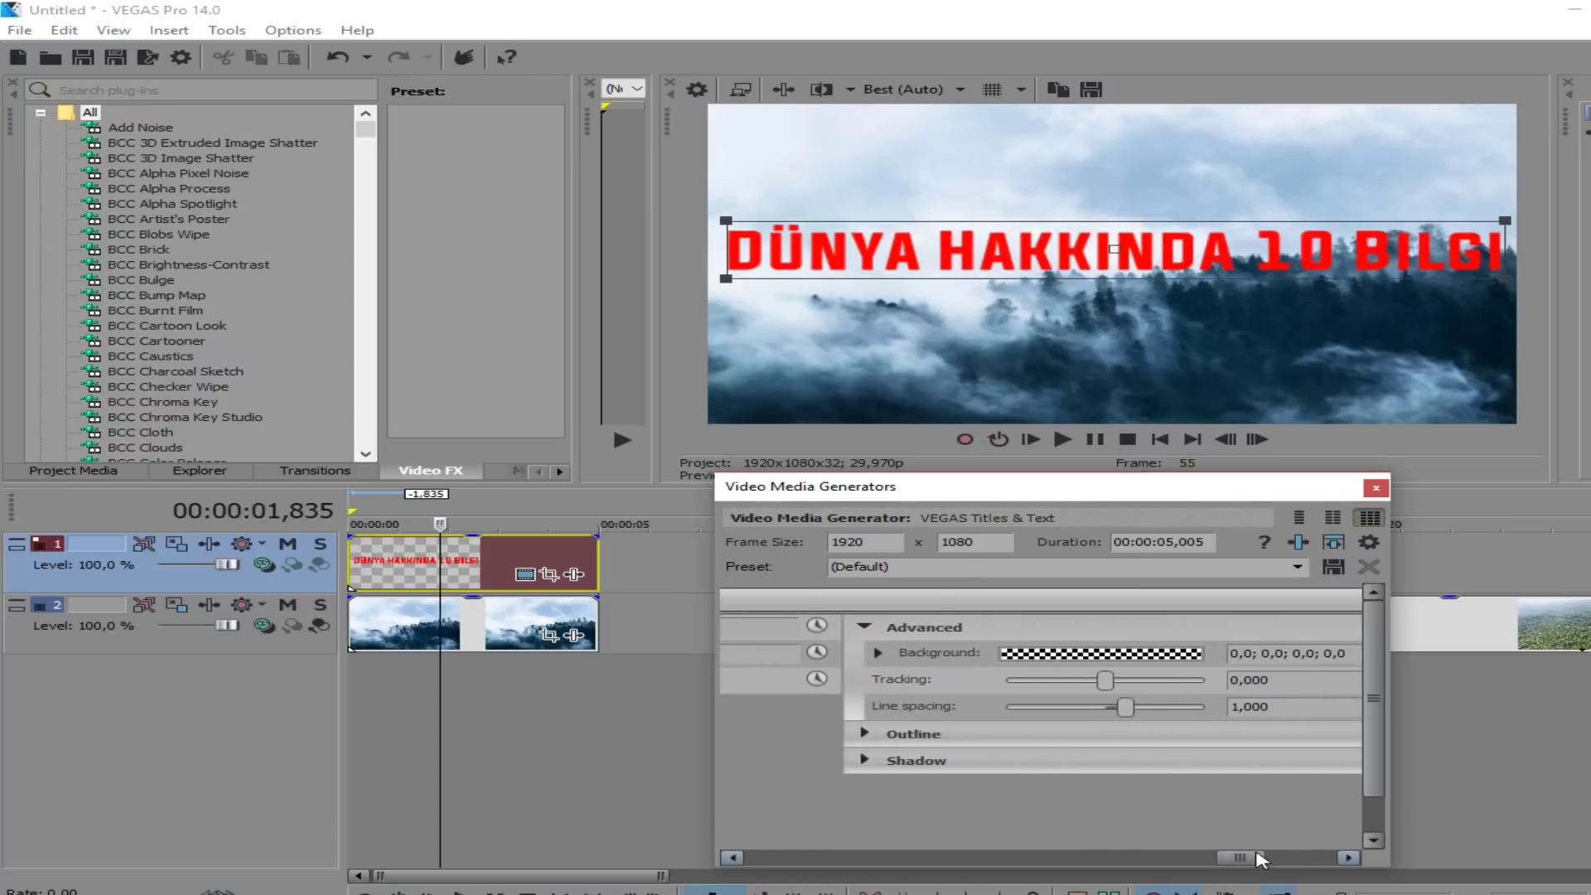
mouse_move(1106, 681)
left_mouse_down()
mouse_move(1069, 682)
mouse_move(1105, 695)
left_mouse_up()
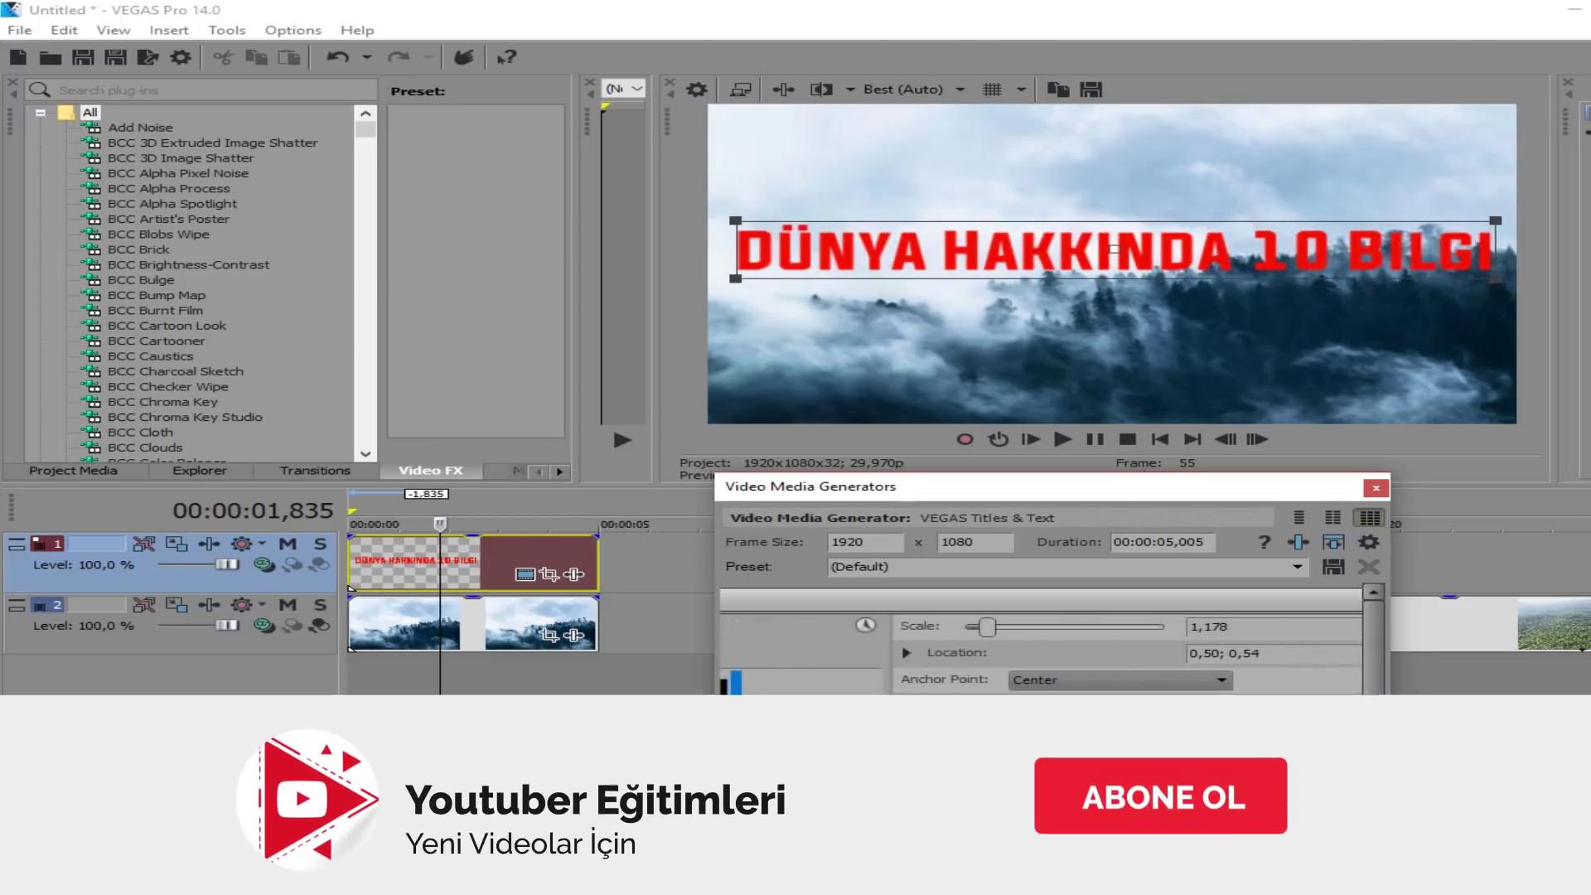
left_click(1374, 489)
Step: Add a fade-in to the title event ending at 00:00:01,835 and preview it from the timeline start
scroll(783, 630, "up", 3)
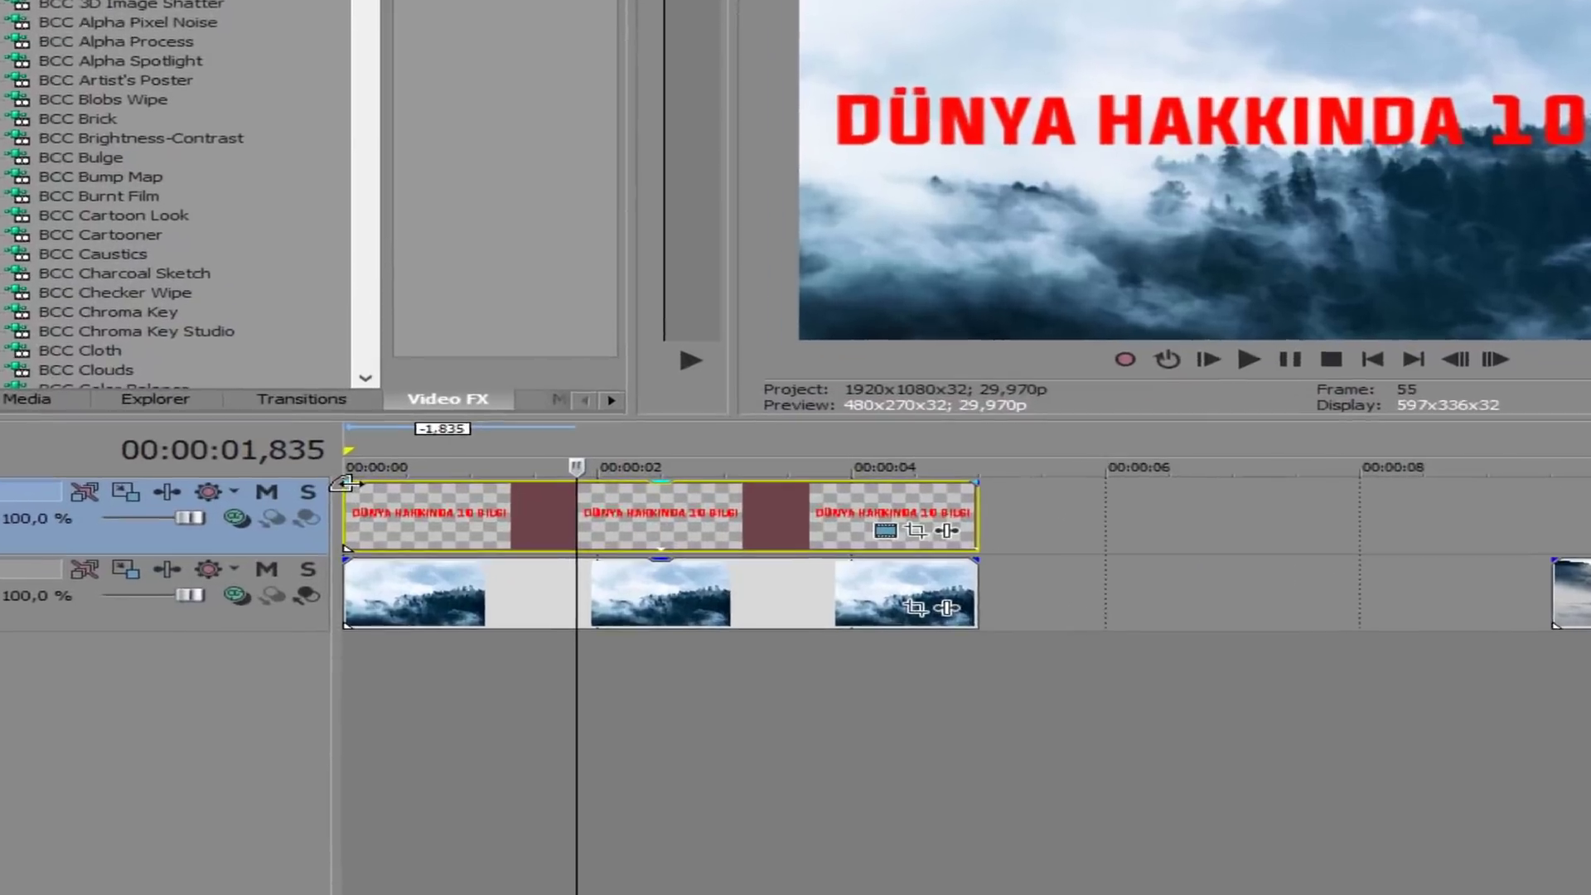
left_click_drag(350, 537, 533, 581)
left_click_drag(669, 452, 670, 452)
left_click_drag(667, 652, 337, 654)
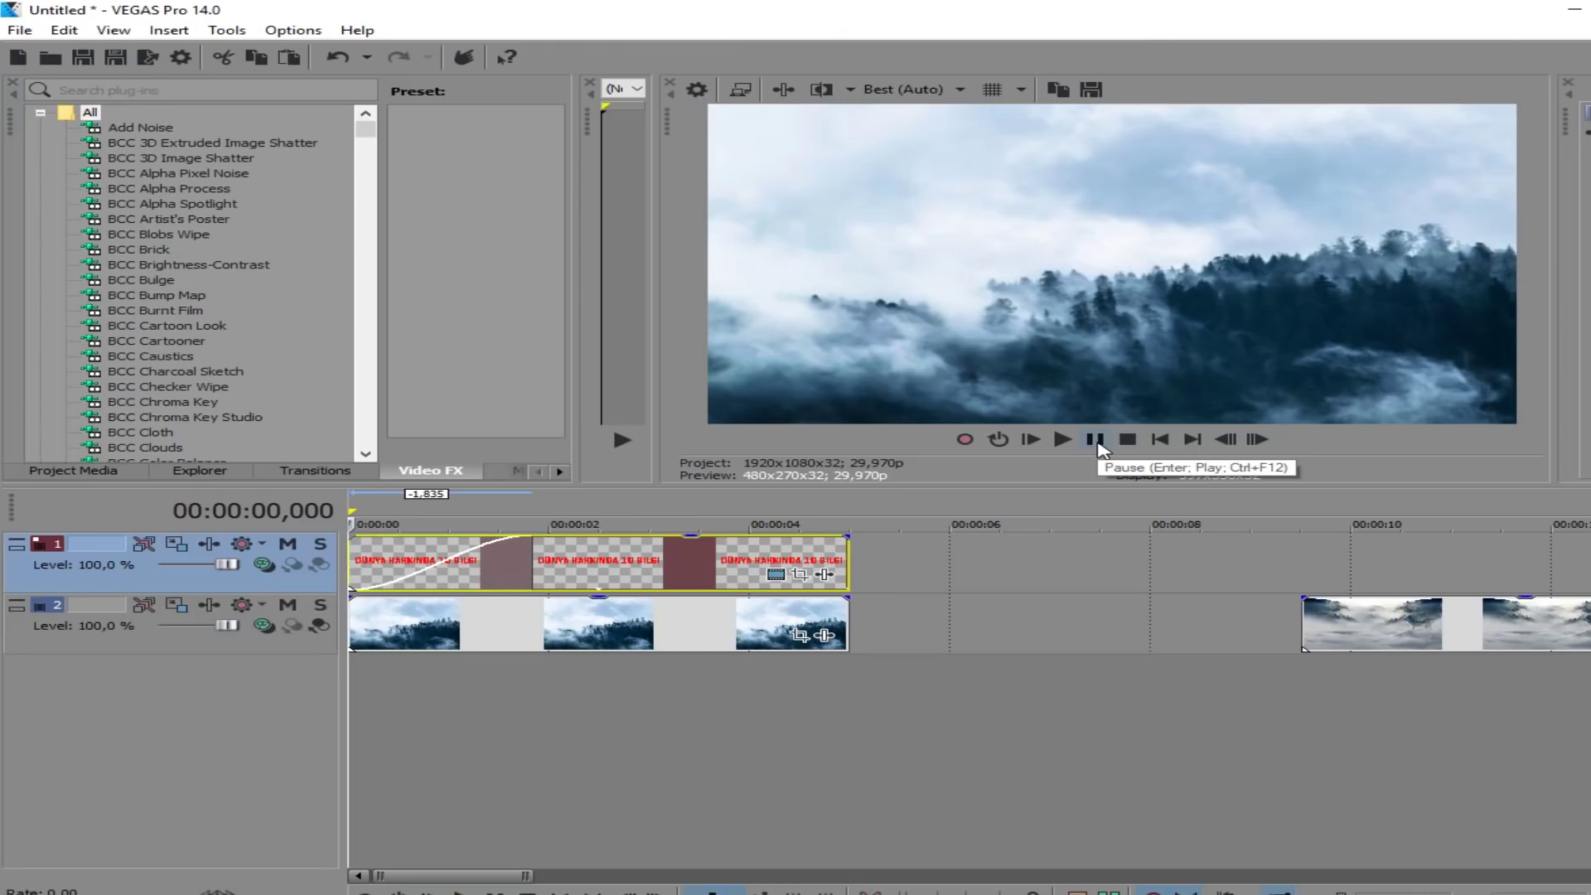
left_click(1095, 442)
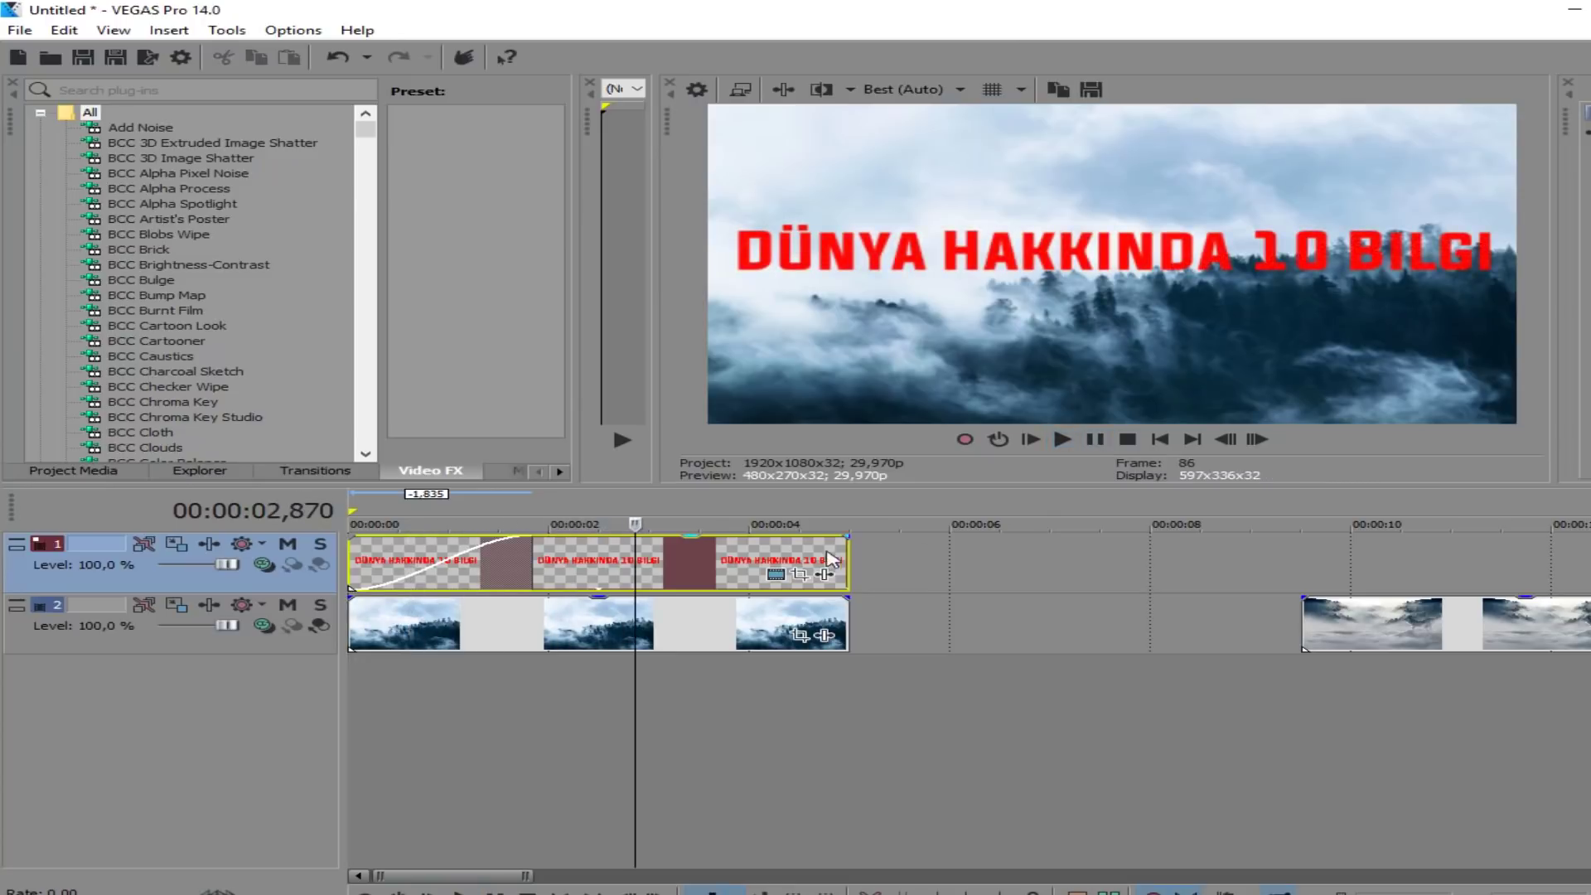
Step: Add a fade-out to the title event starting at 00:00:02,870 and play the sequence from the beginning
left_click_drag(847, 537, 634, 584)
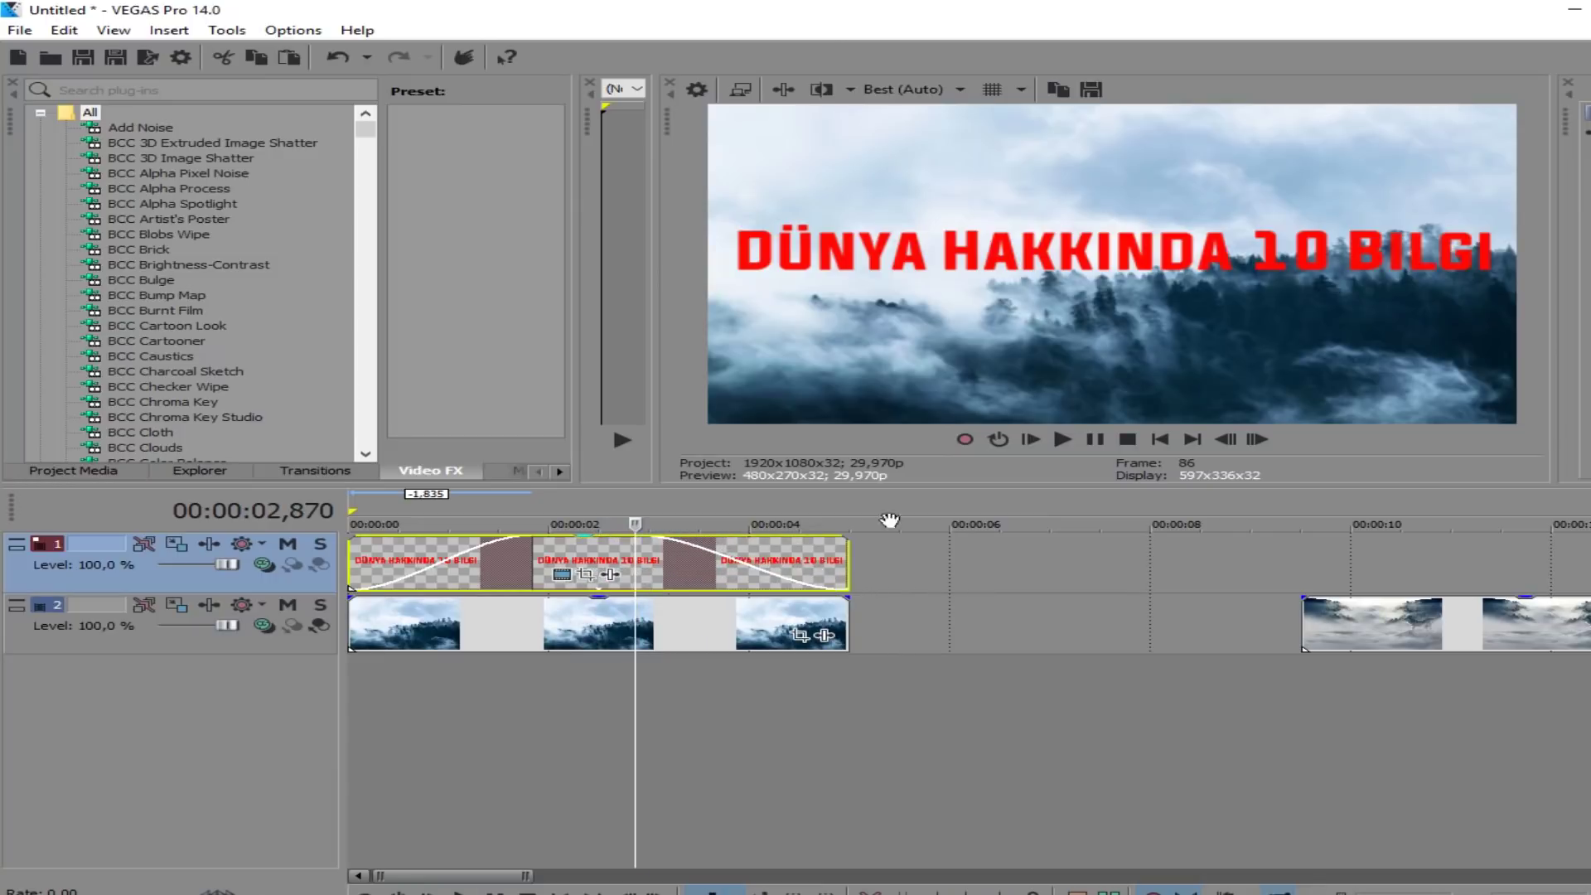
left_click(1160, 441)
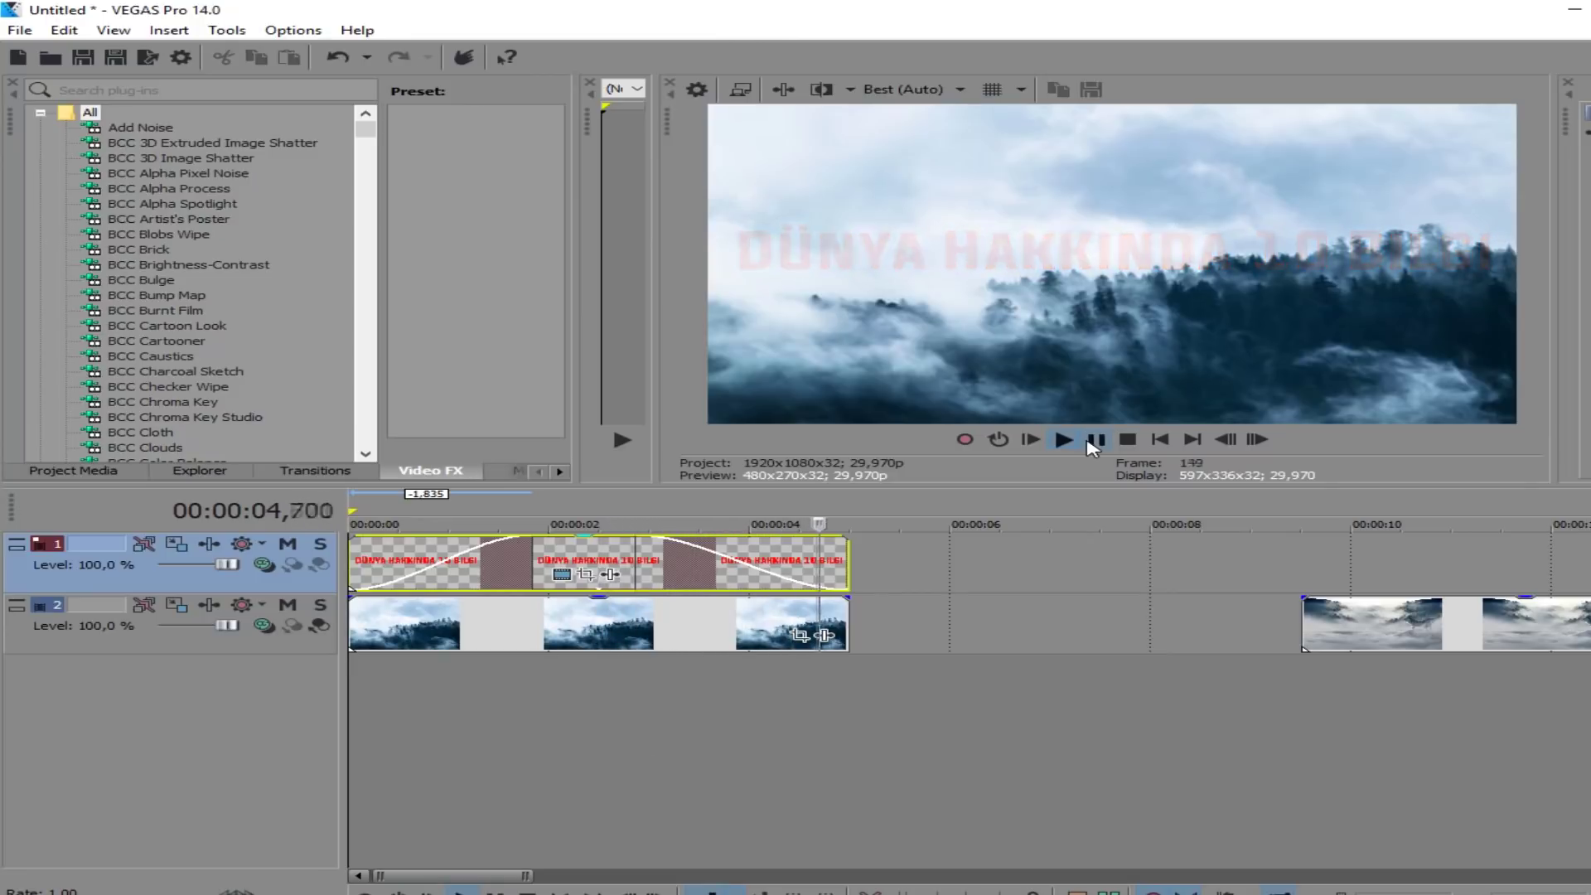
left_click(1094, 439)
Step: Move the second clip on the lower track directly against the end of the first clip
scroll(1031, 556, "down", 1)
left_click(976, 625)
left_click_drag(1191, 634, 852, 638)
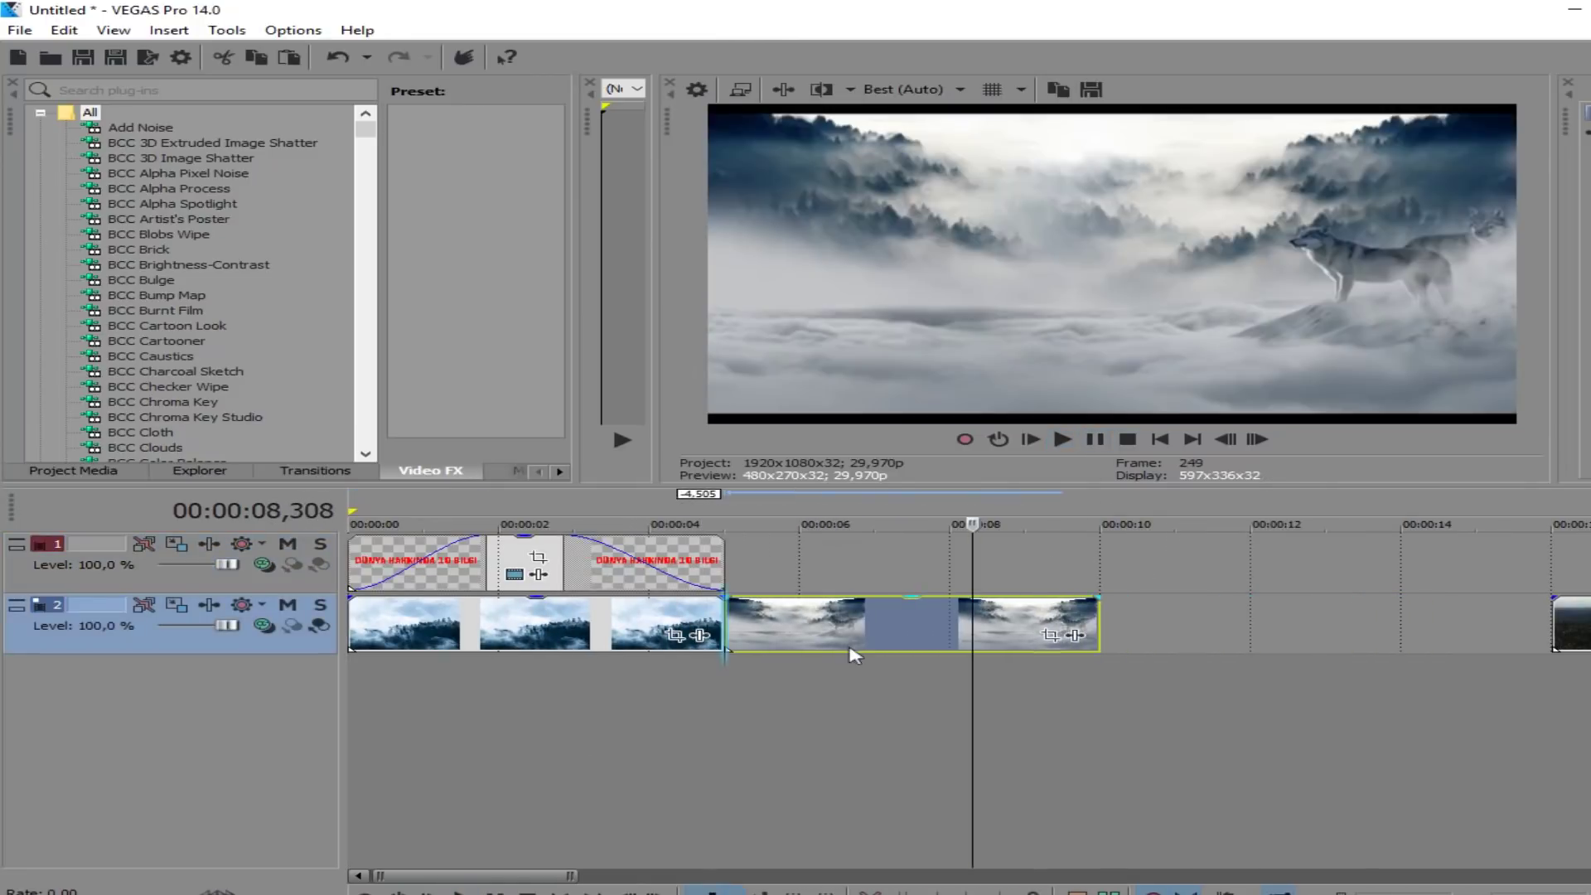
Step: Insert a text media event above the second clip at 00:00:06,006 reading "dünya hakkında bilgiler edinmek için abone olun"
right_click(800, 572)
left_click(891, 880)
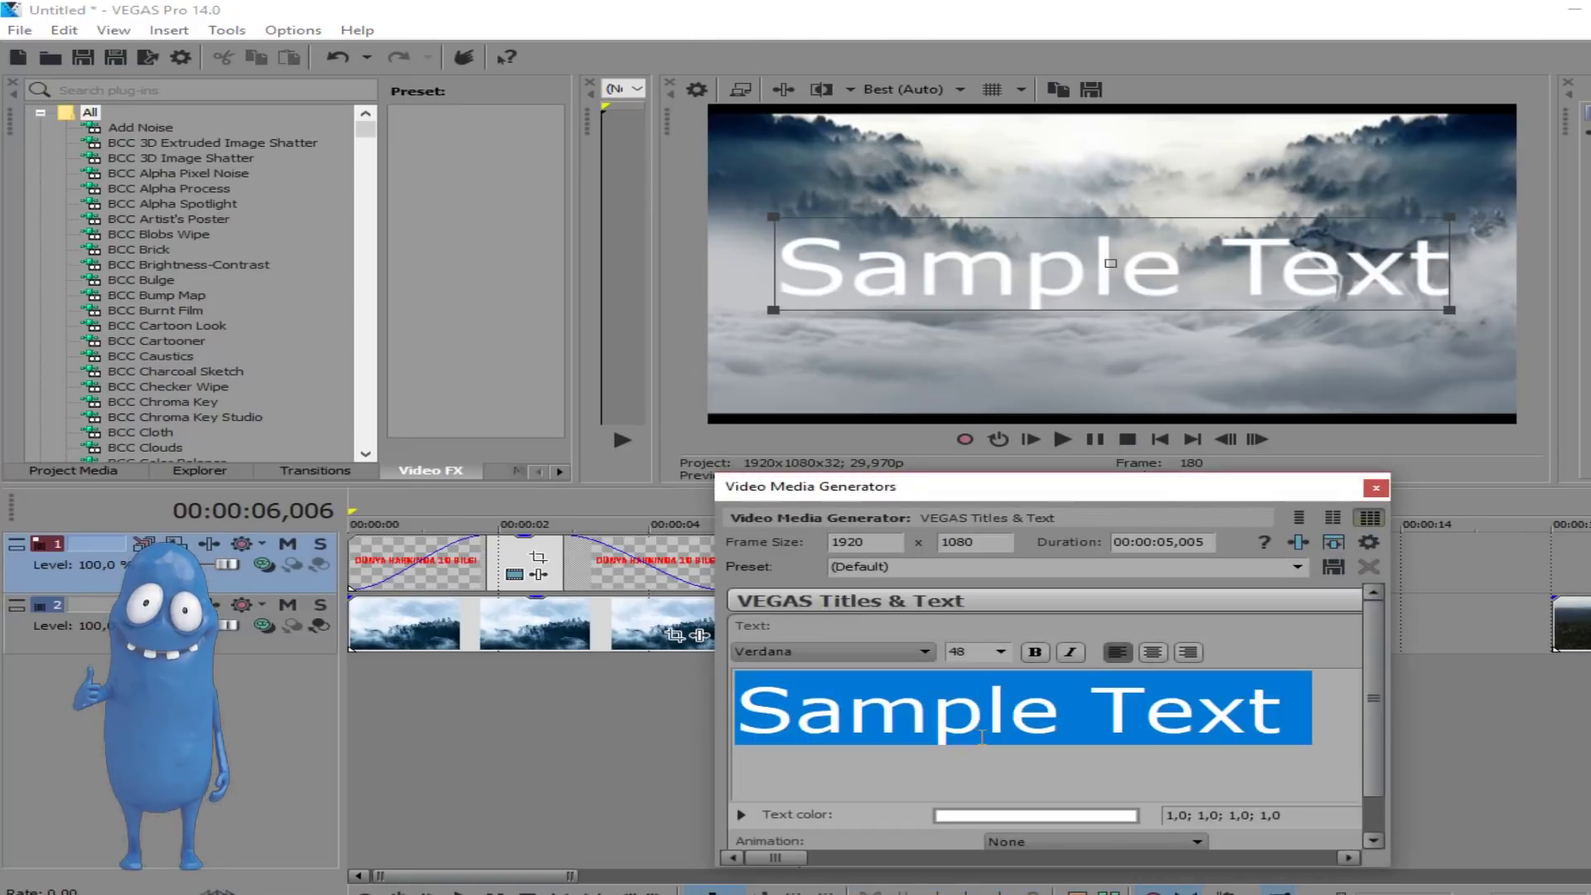
type("d")
type("dün")
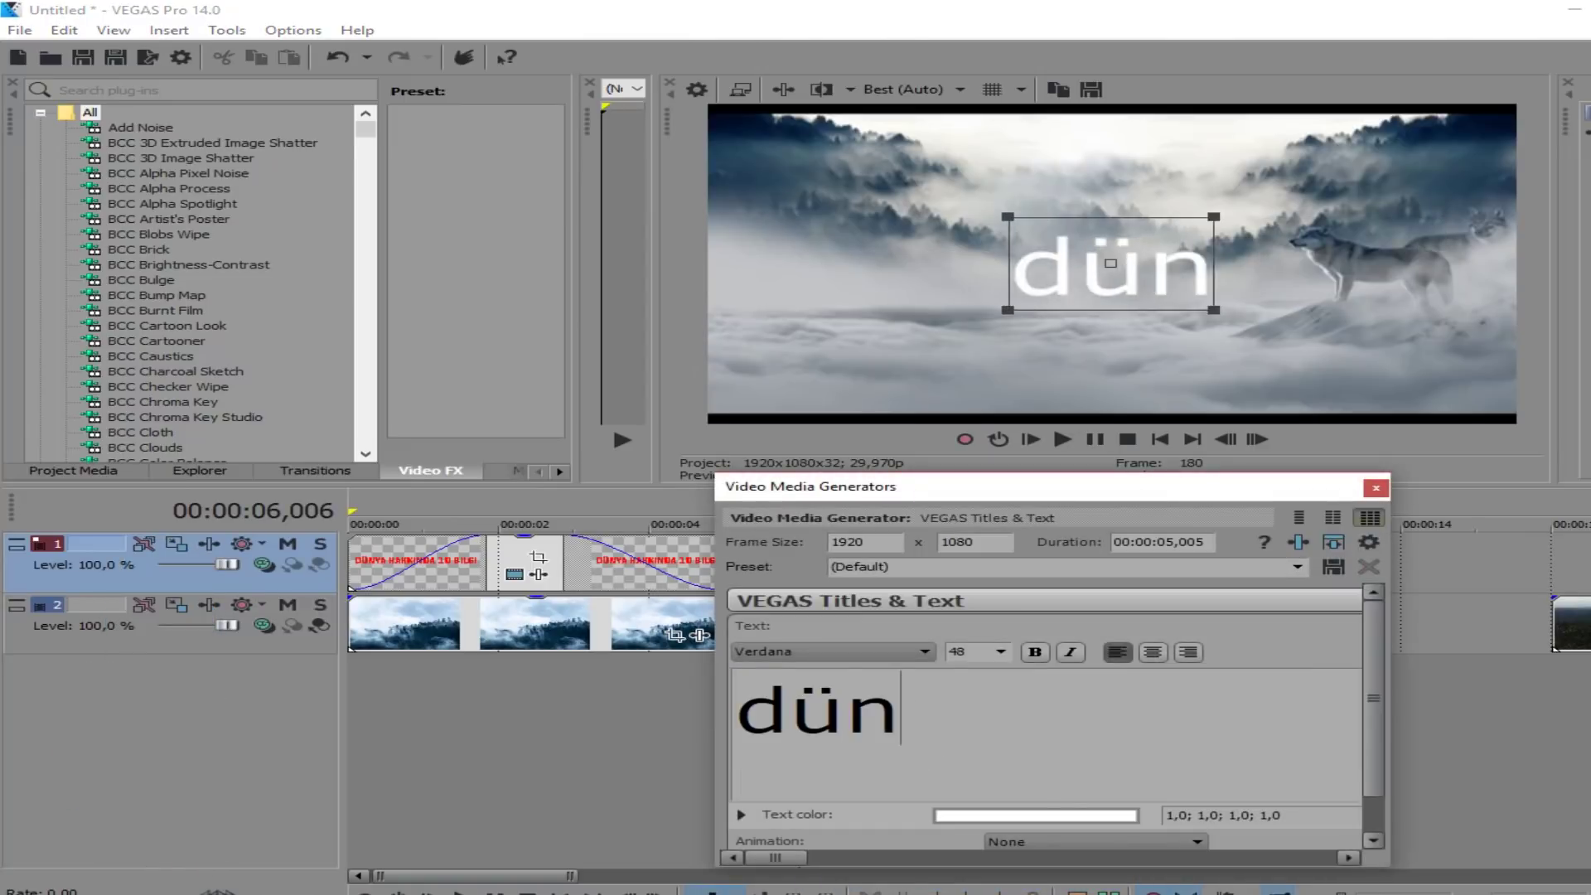
type("ya hakkında bi")
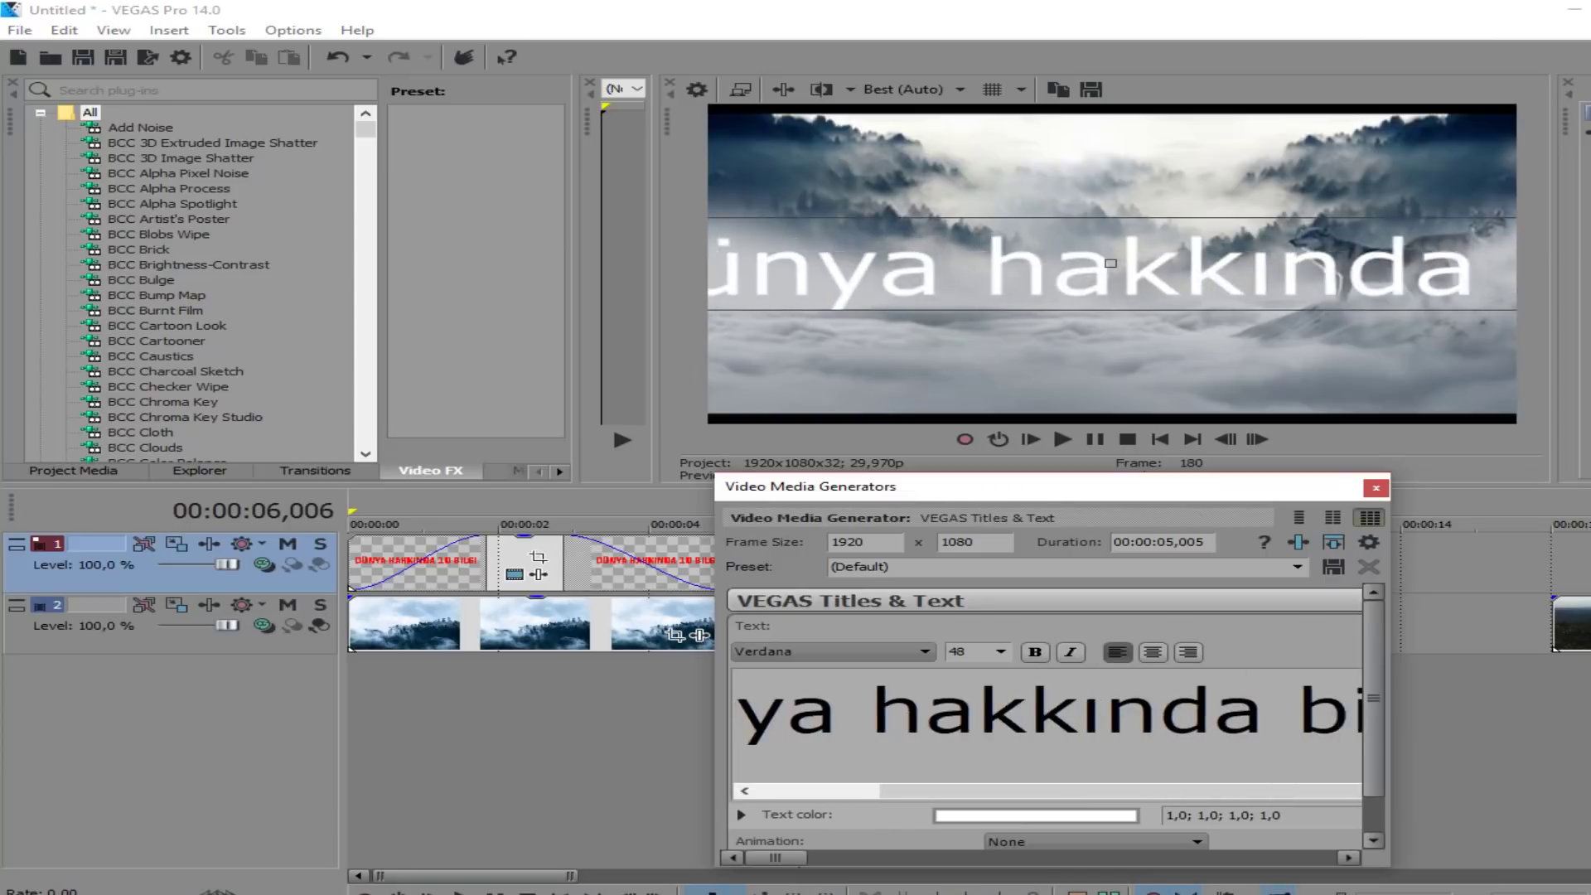
type("lgiler e")
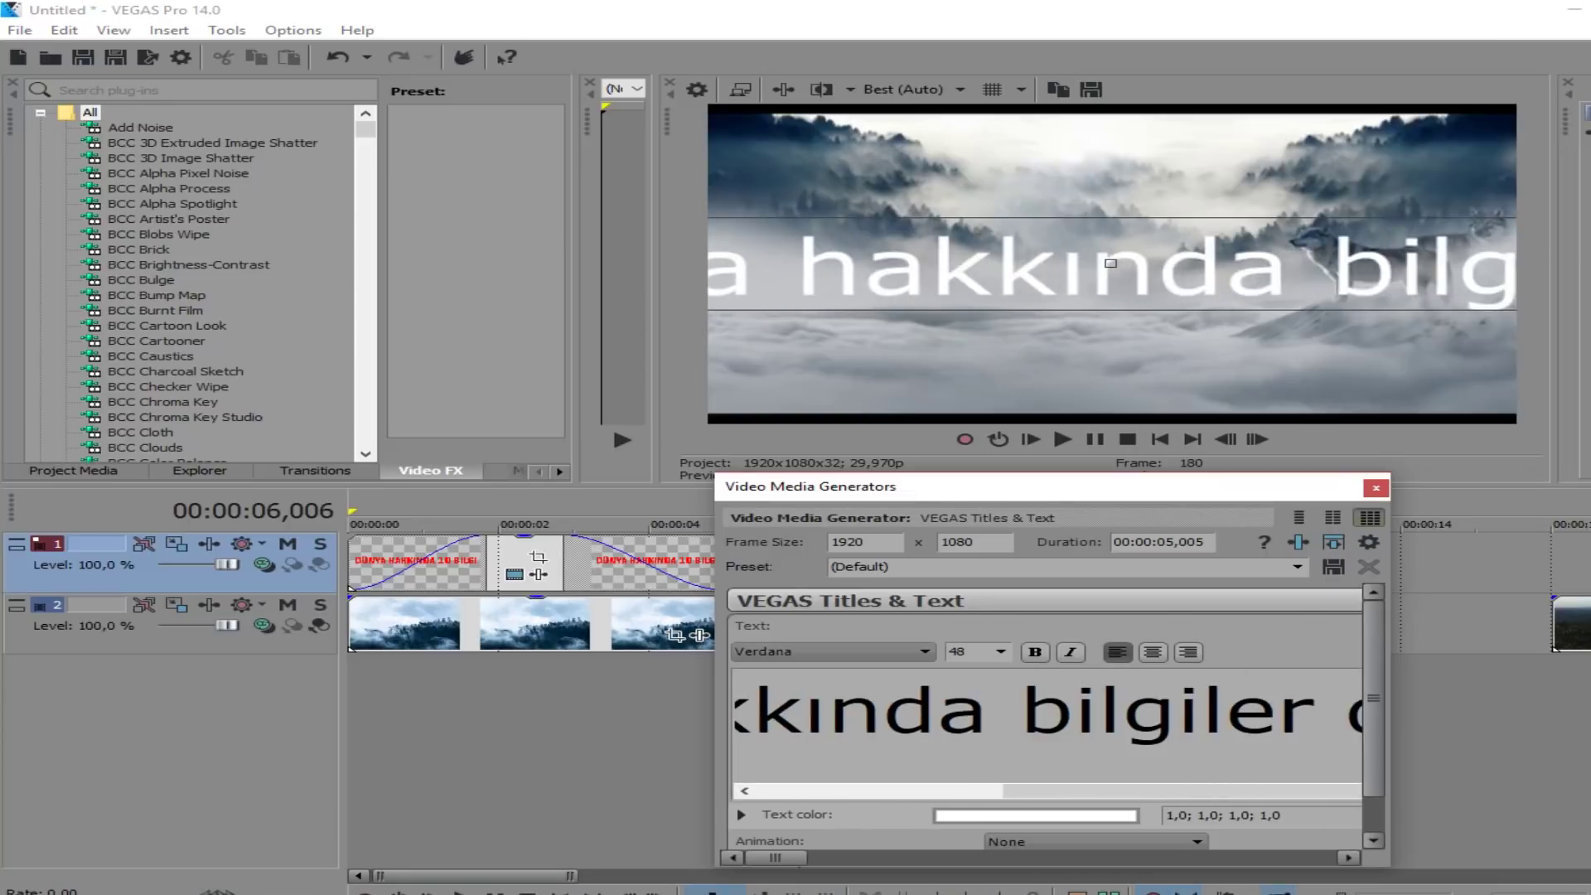
type("dinmek için abone olun")
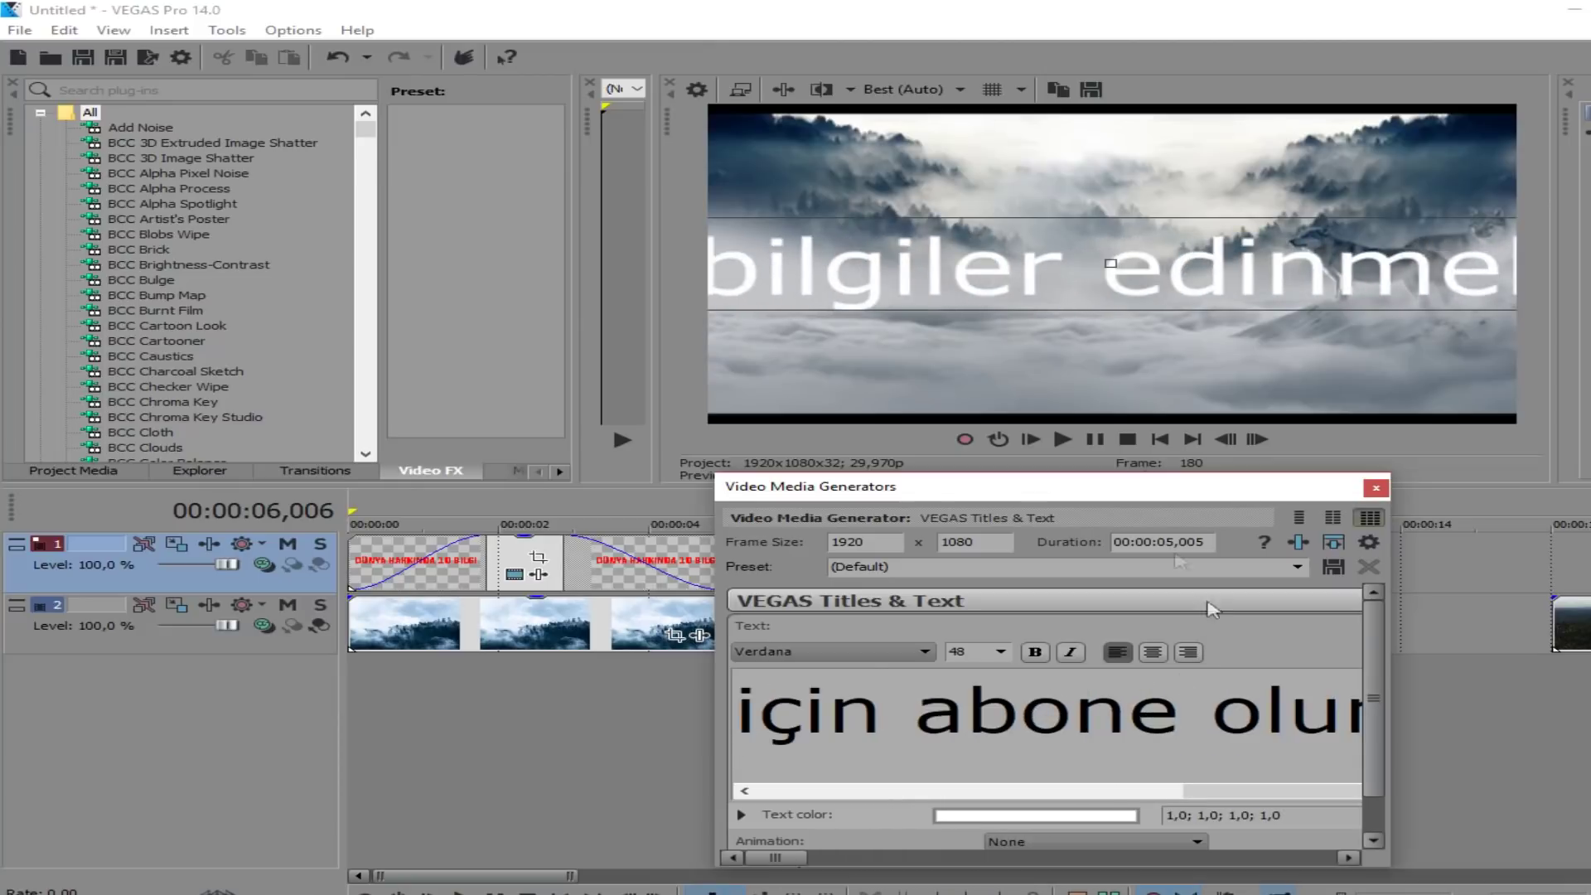
Step: Move the second title event against the end of the first title and set its text size to 20
left_click_drag(1071, 487, 1330, 474)
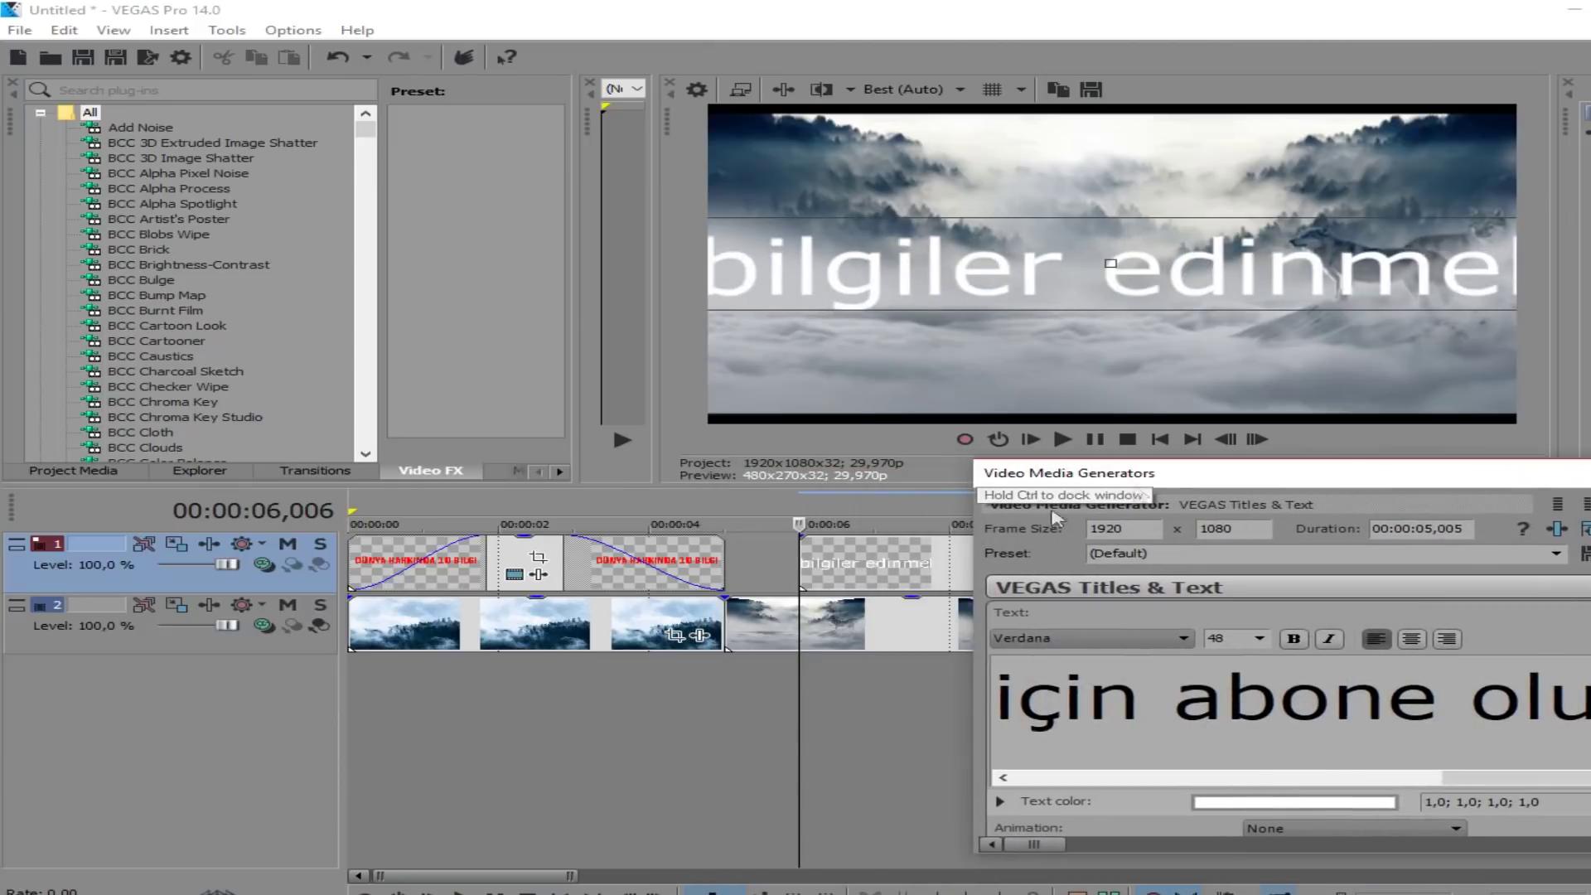
left_click_drag(1103, 502, 864, 509)
key("ctrl+a")
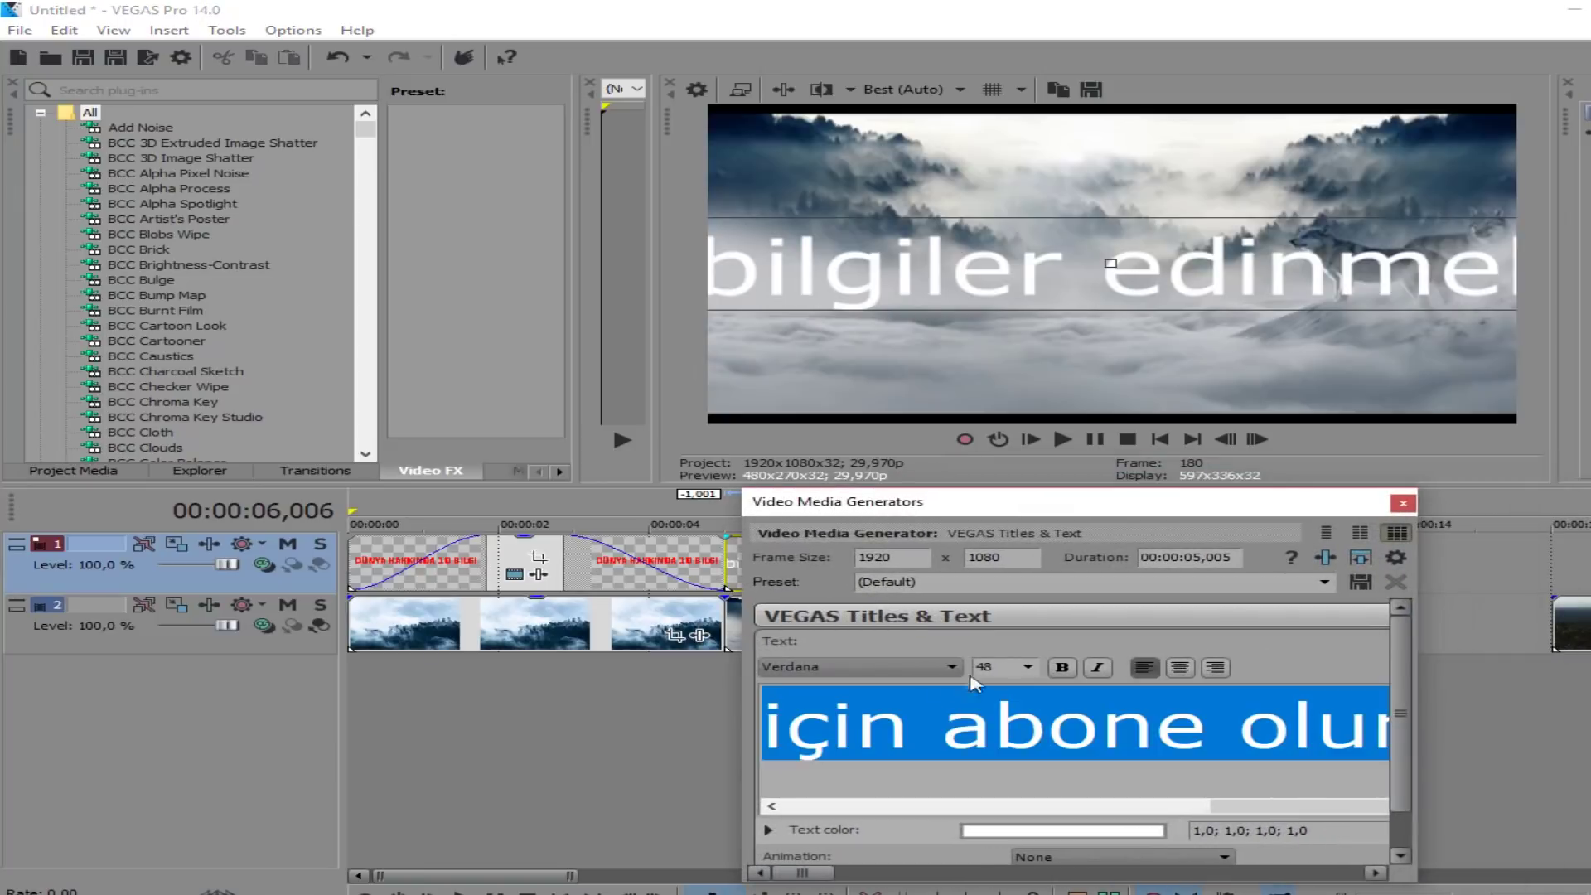
type("20")
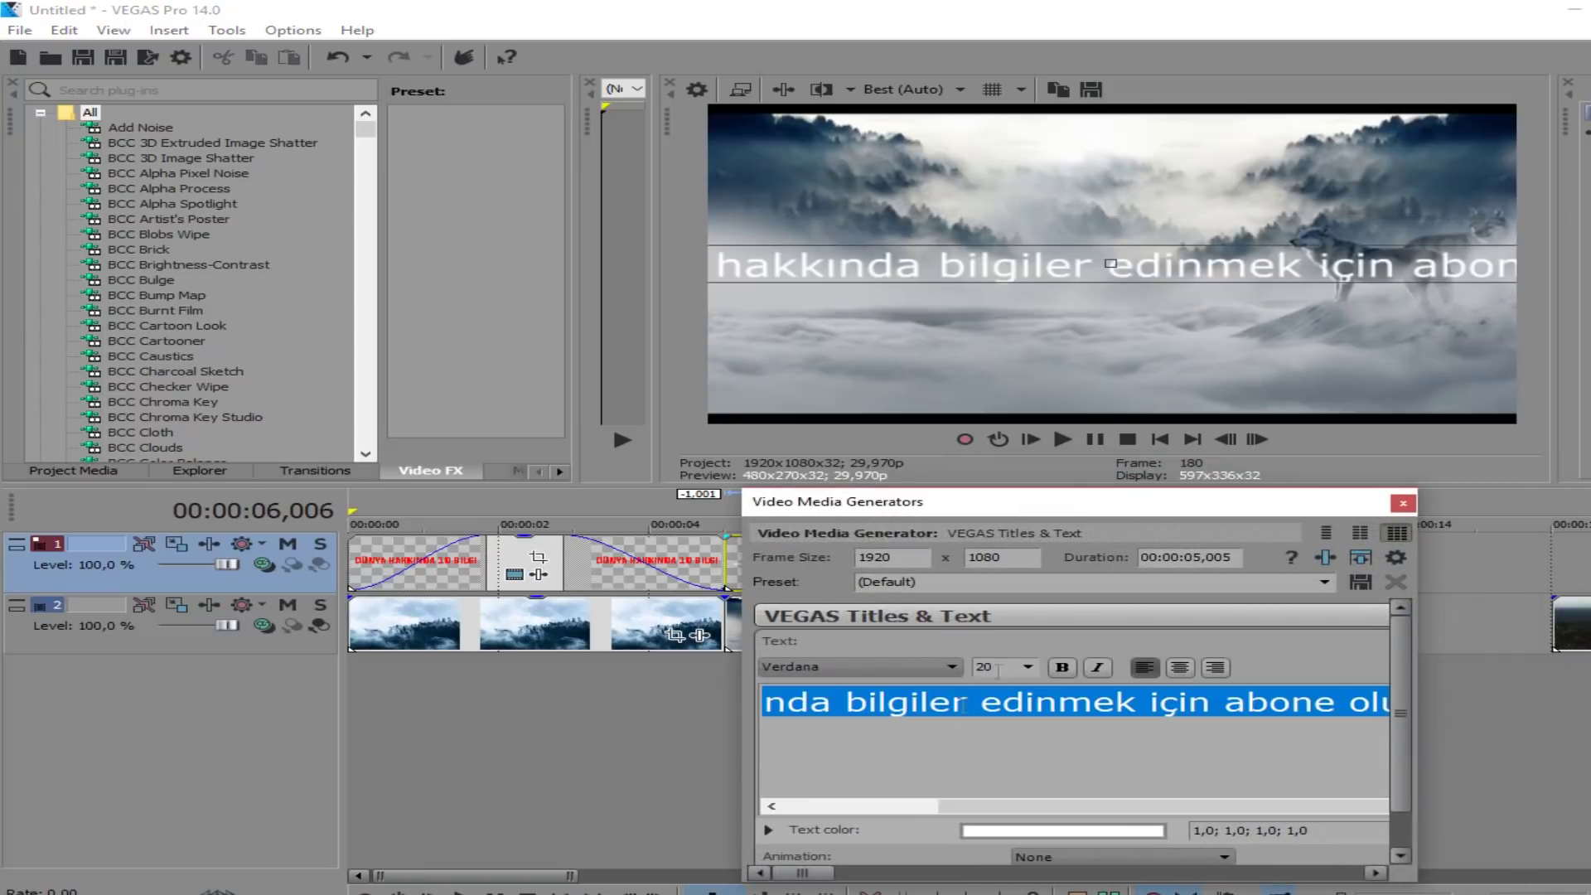
Step: Break the second title into two lines before "için abone olun", then shrink it and place it in the lower middle of the frame
left_click_drag(1160, 807, 1006, 806)
left_click_drag(787, 262, 963, 292)
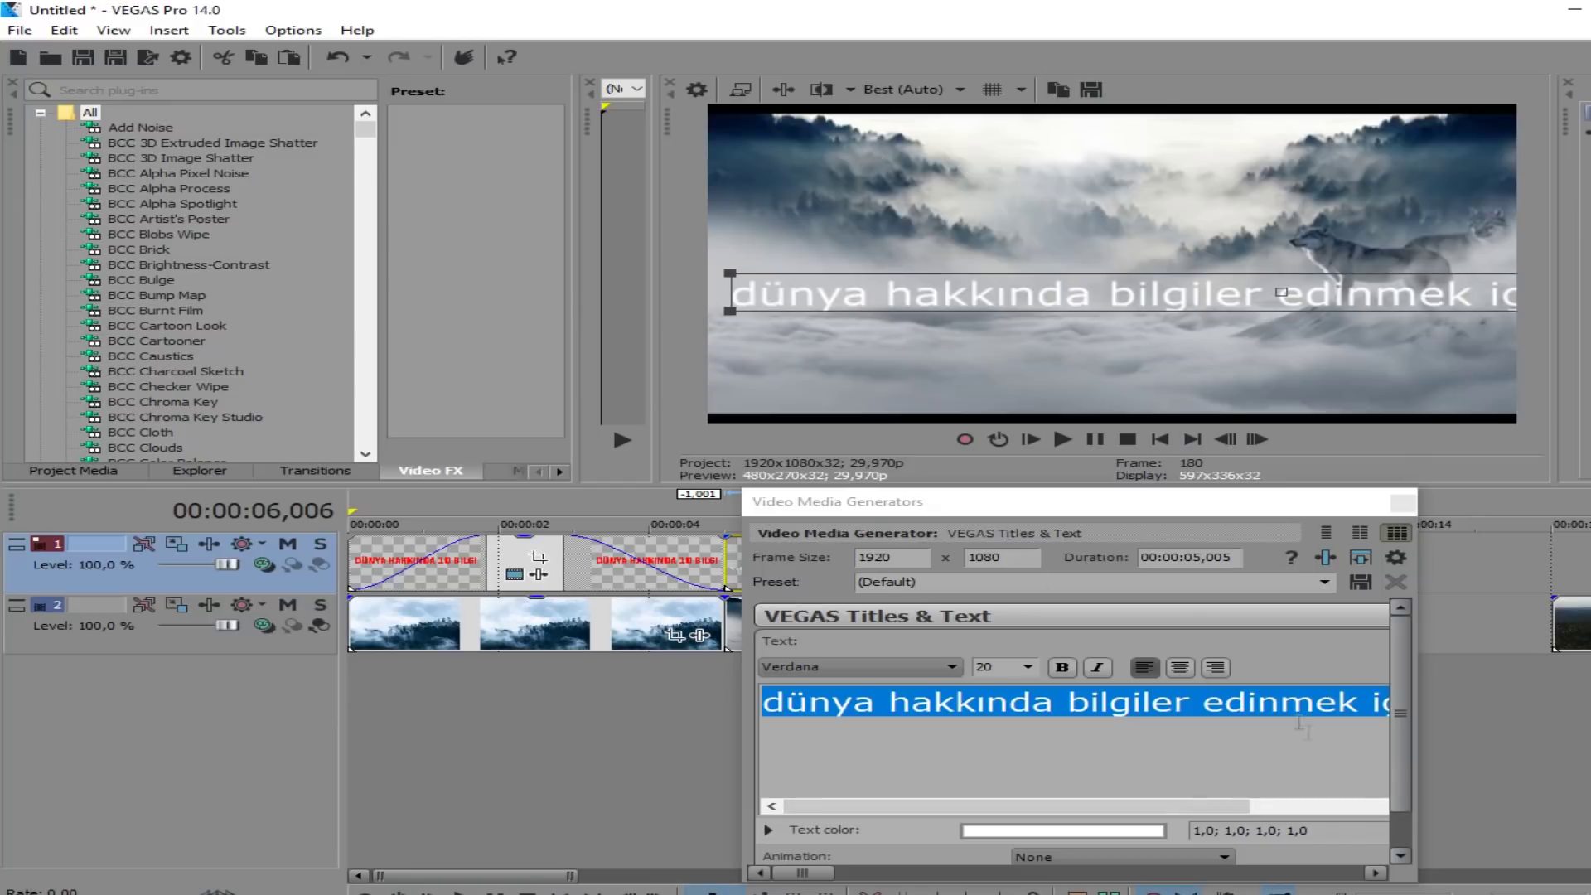
left_click(1185, 791)
left_click_drag(1152, 808, 1230, 808)
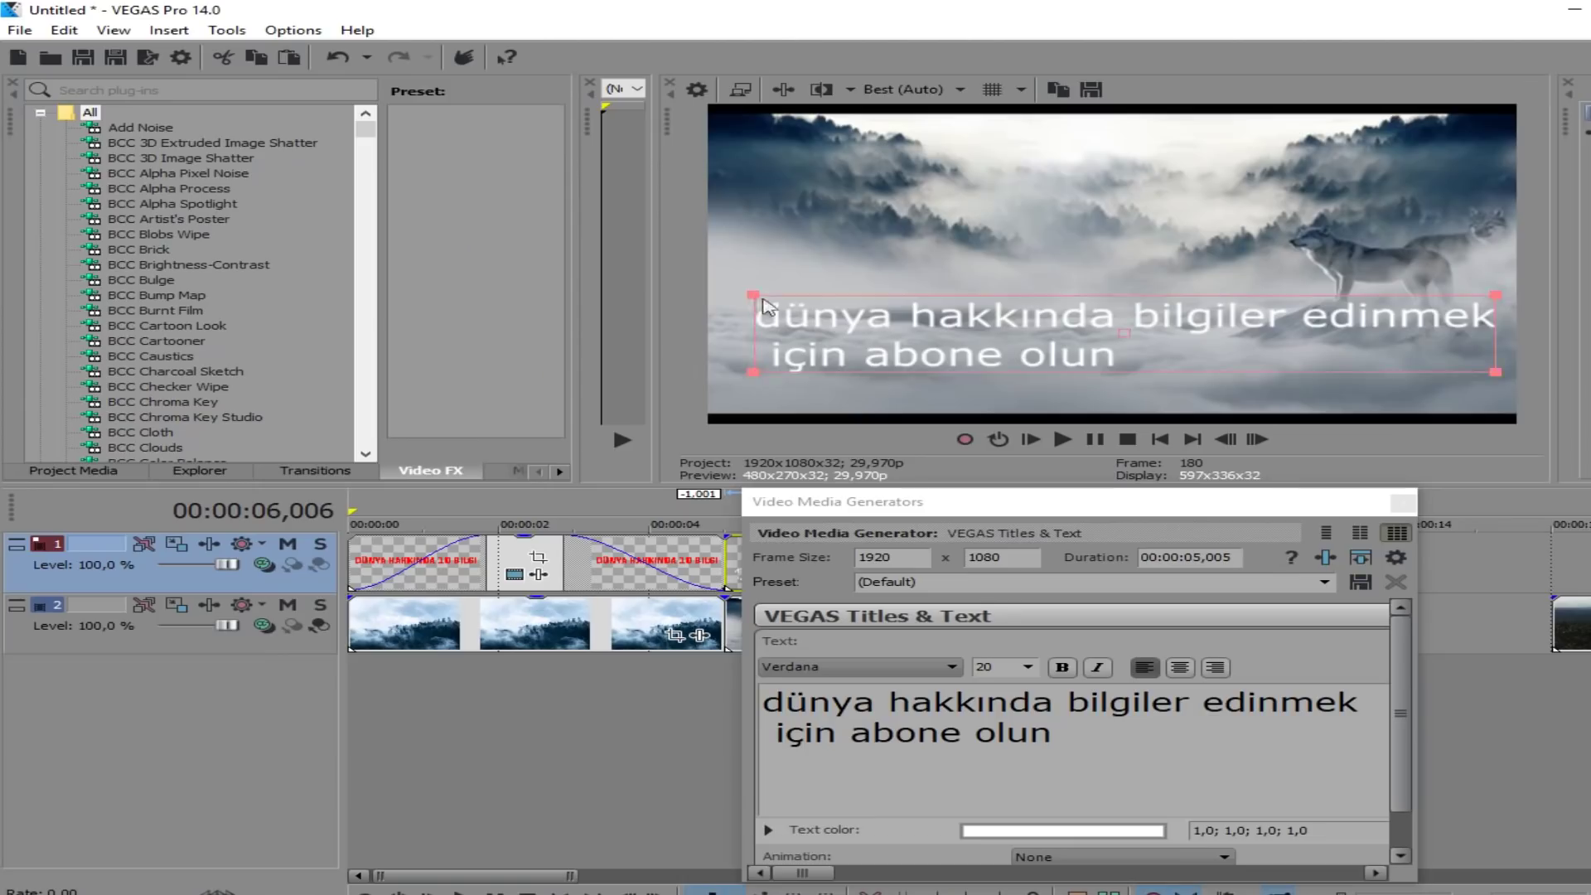
left_click_drag(764, 306, 955, 377)
left_click(1403, 503)
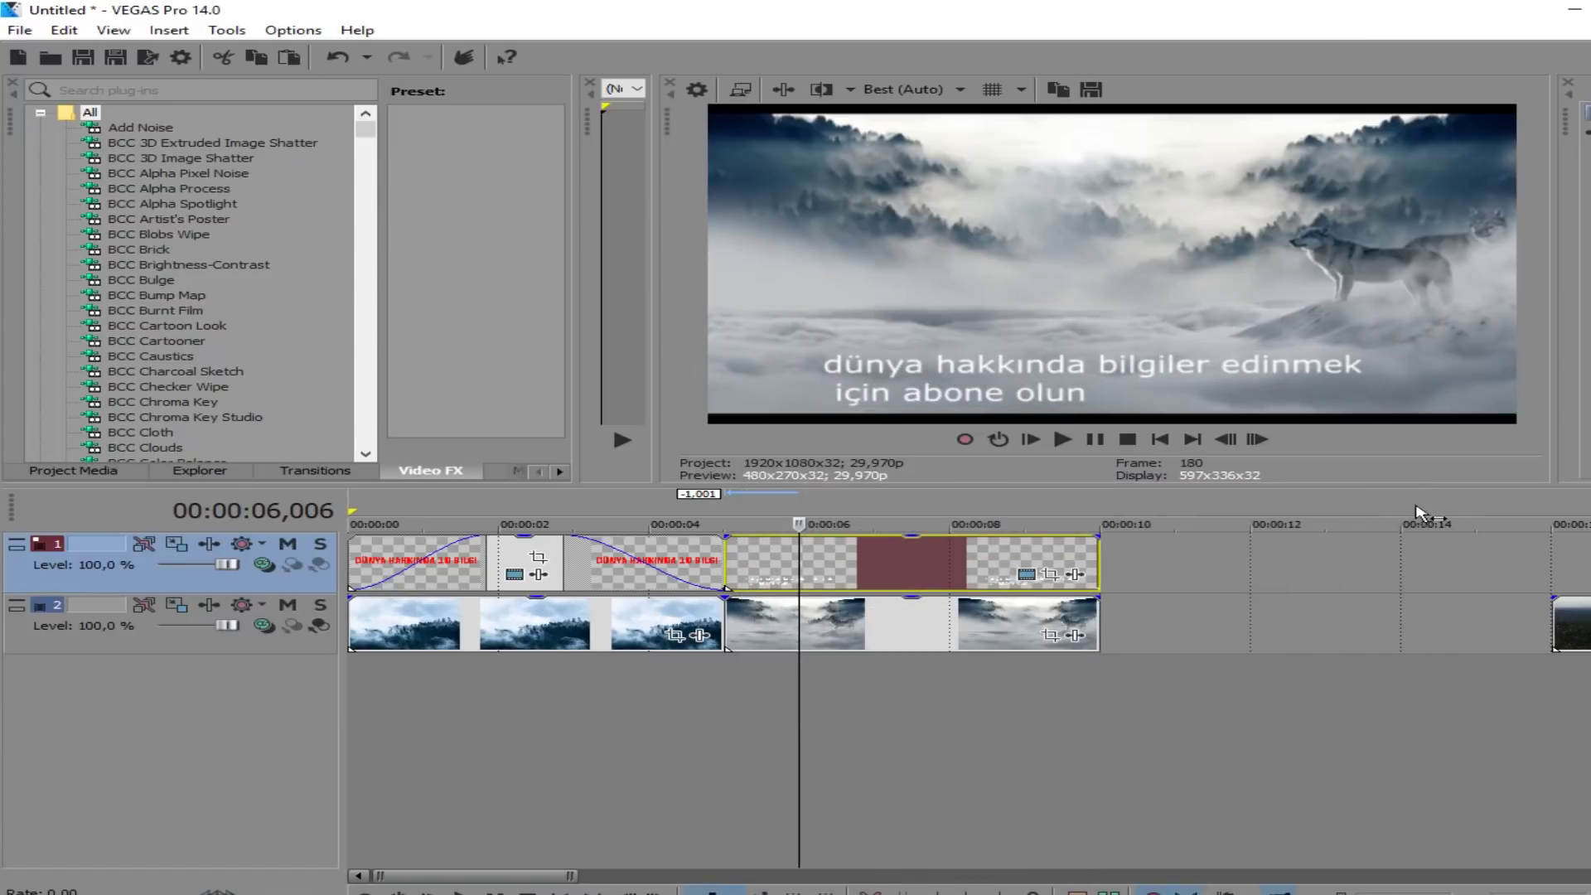
Step: Apply the NewBlue 3T 3D Page Turn transition with the Foil Page From Above preset between the first two clips on the lower track
left_click(616, 740)
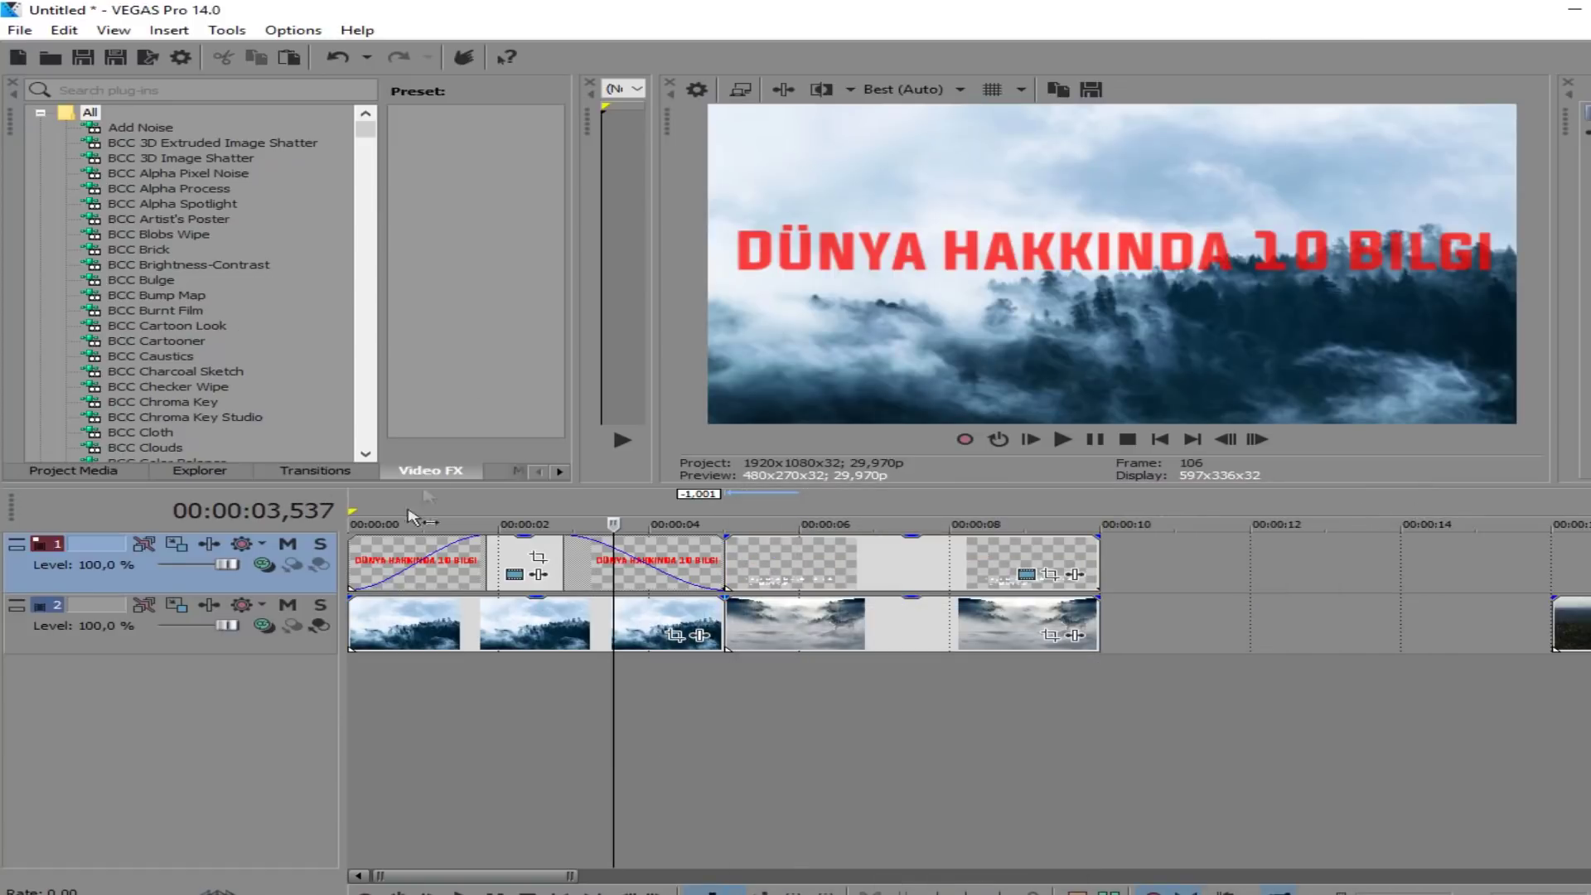
left_click(314, 469)
left_click_drag(427, 148, 418, 249)
left_click(240, 250)
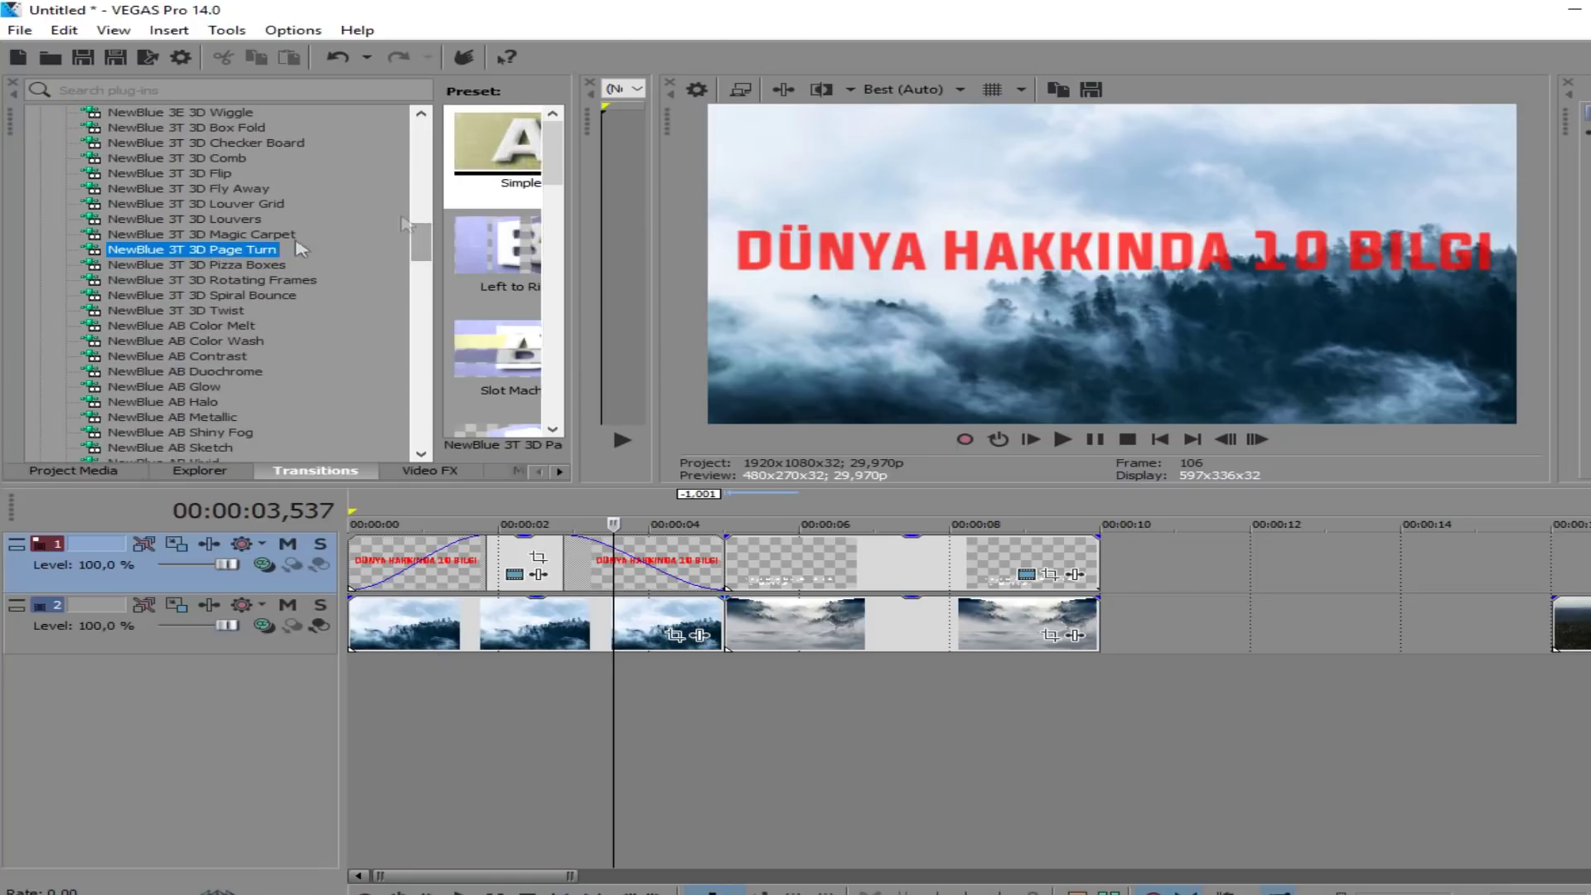
left_click(501, 132)
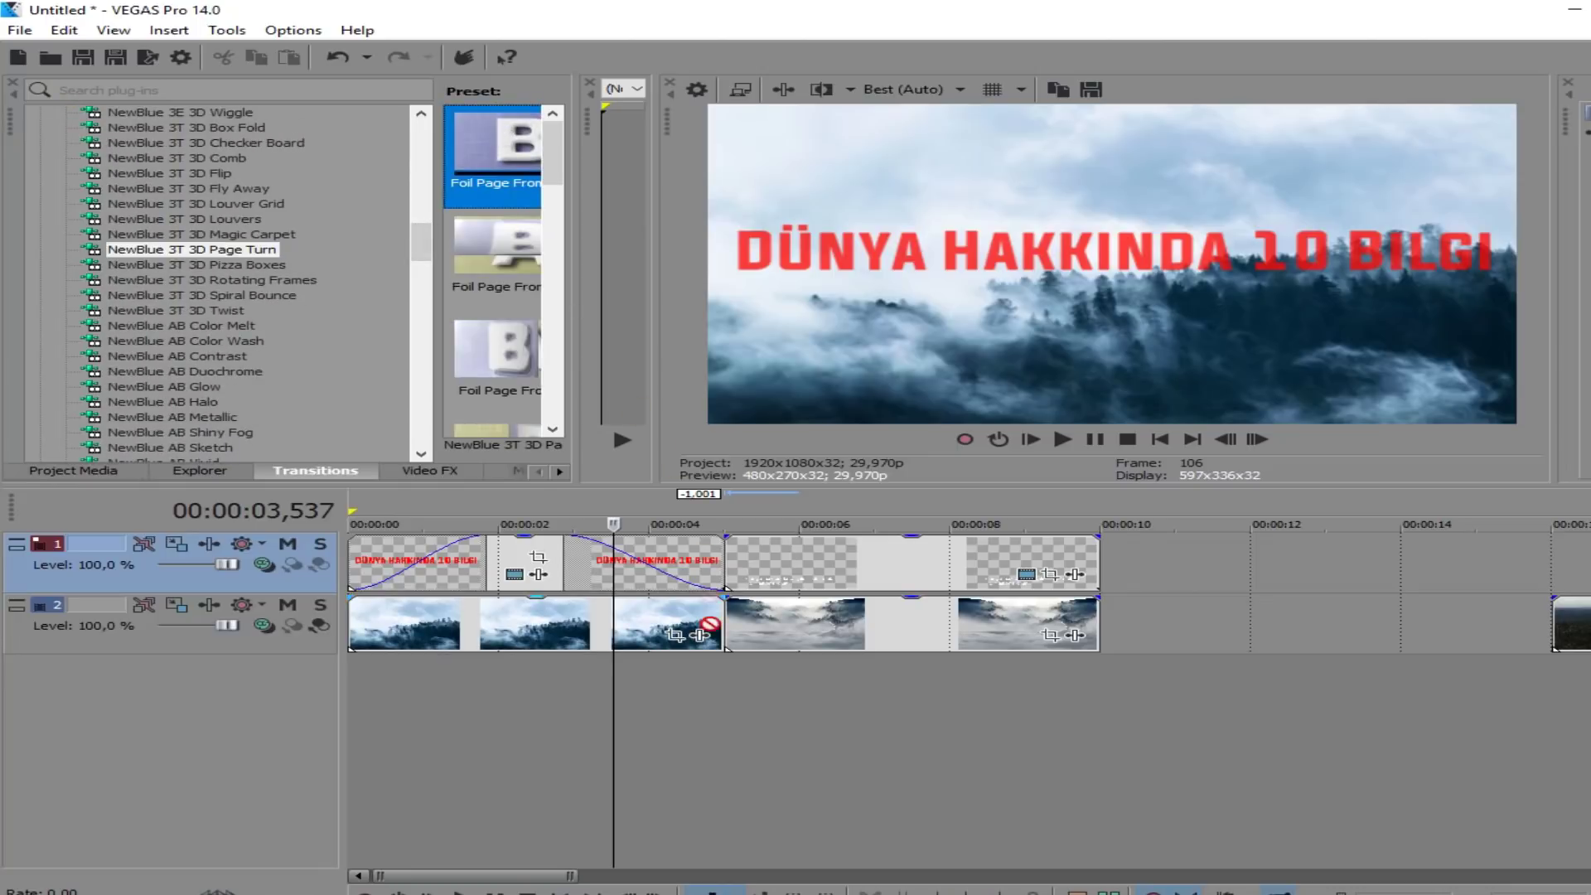
left_click_drag(726, 655, 727, 654)
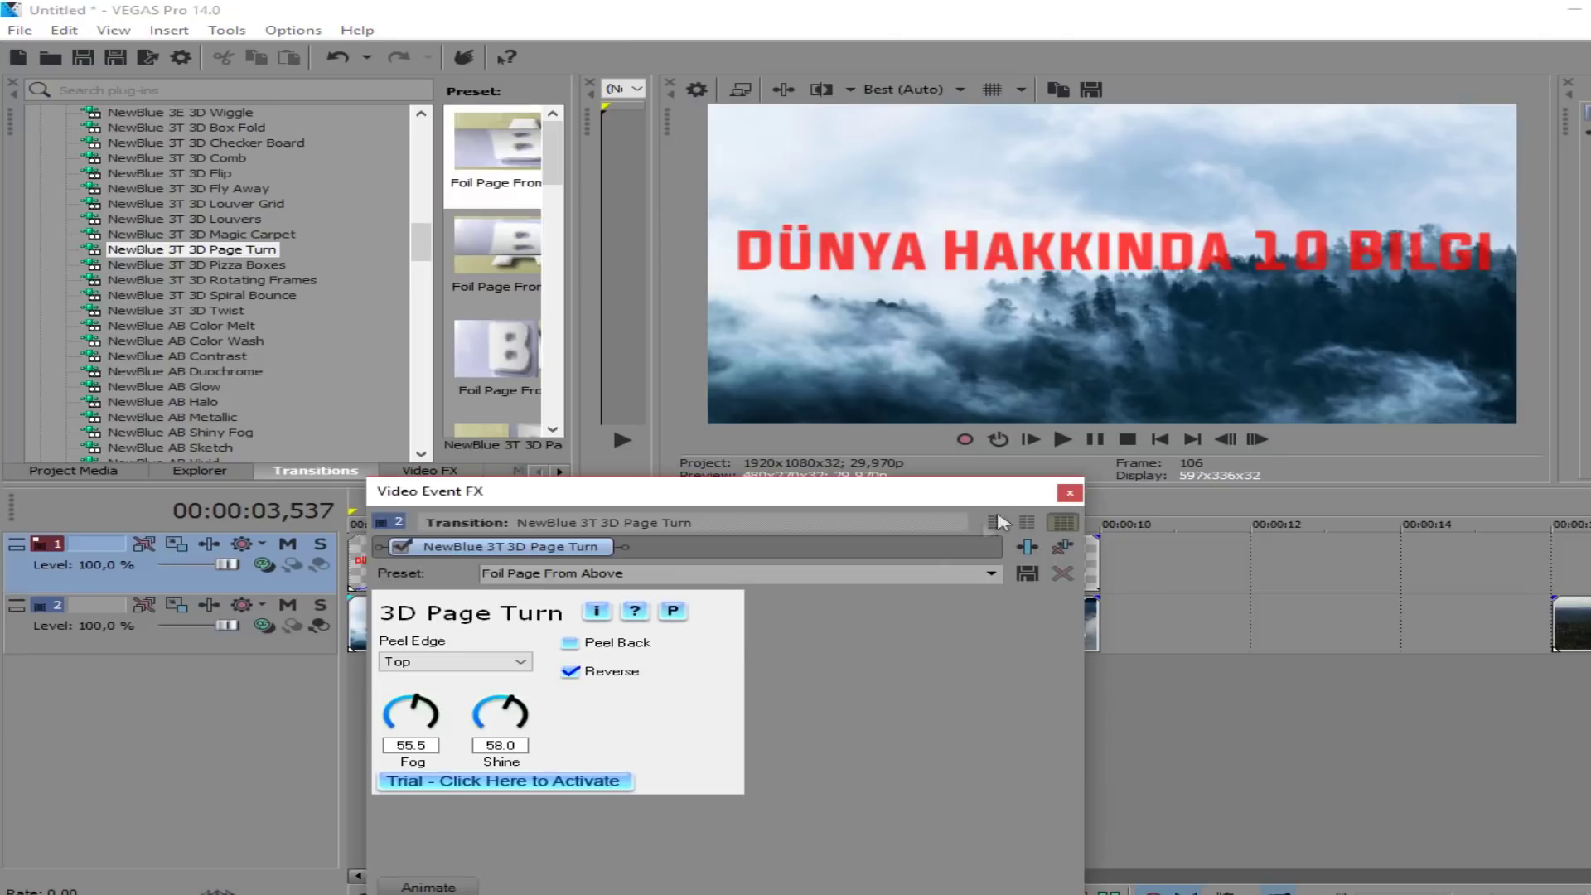
left_click(1069, 495)
Step: Play the sequence from the beginning, then replay the page turn transition from just before the second clip
left_click(1160, 439)
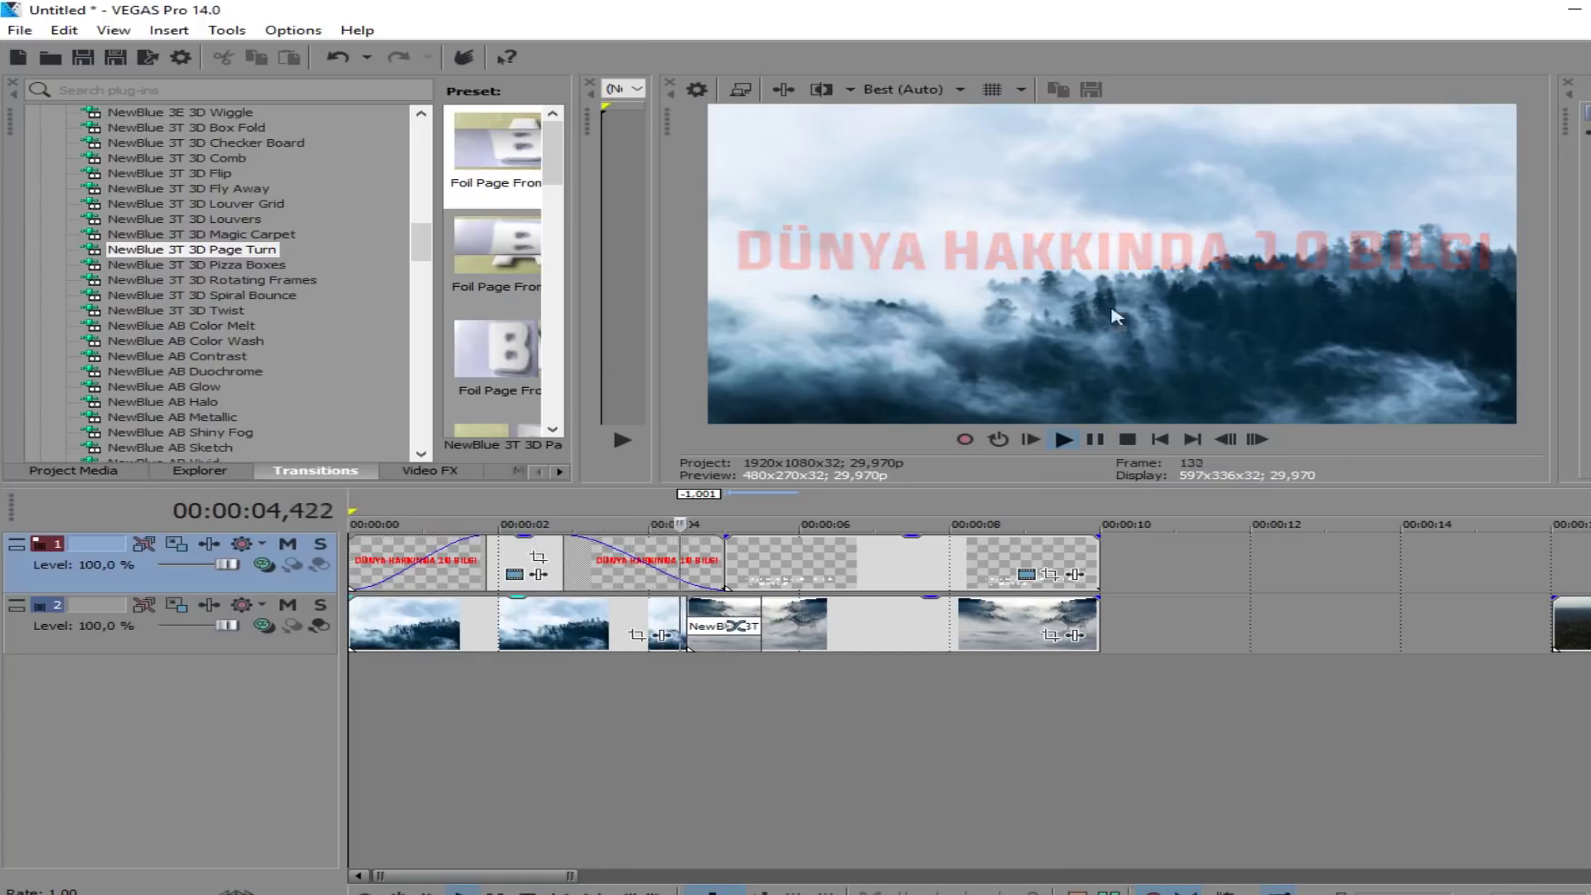
left_click(1127, 440)
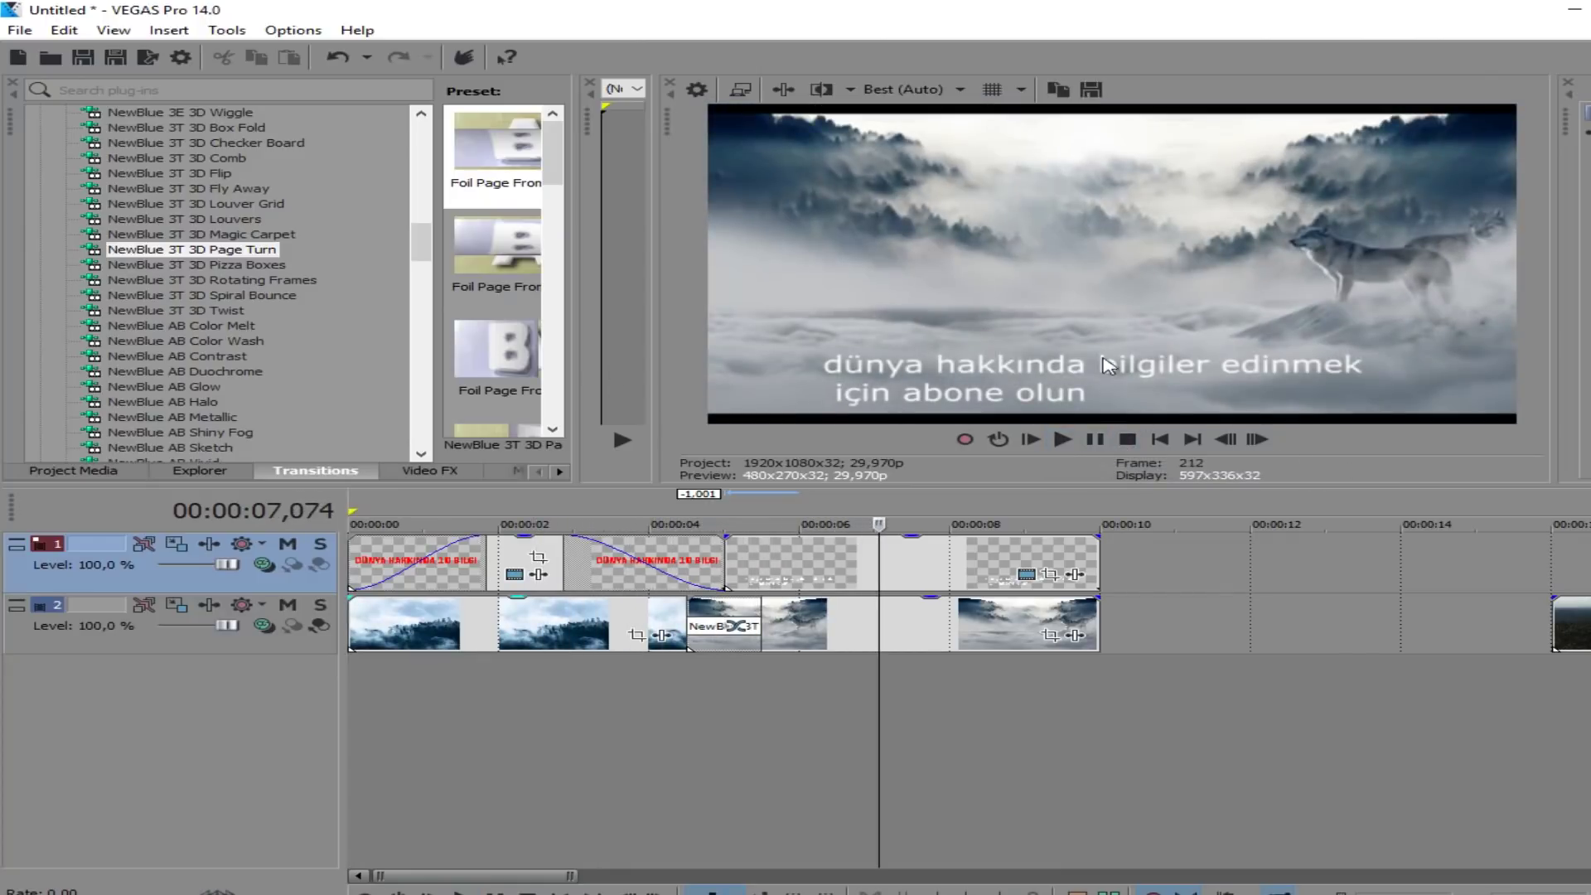
left_click(687, 696)
left_click(655, 701)
key("space")
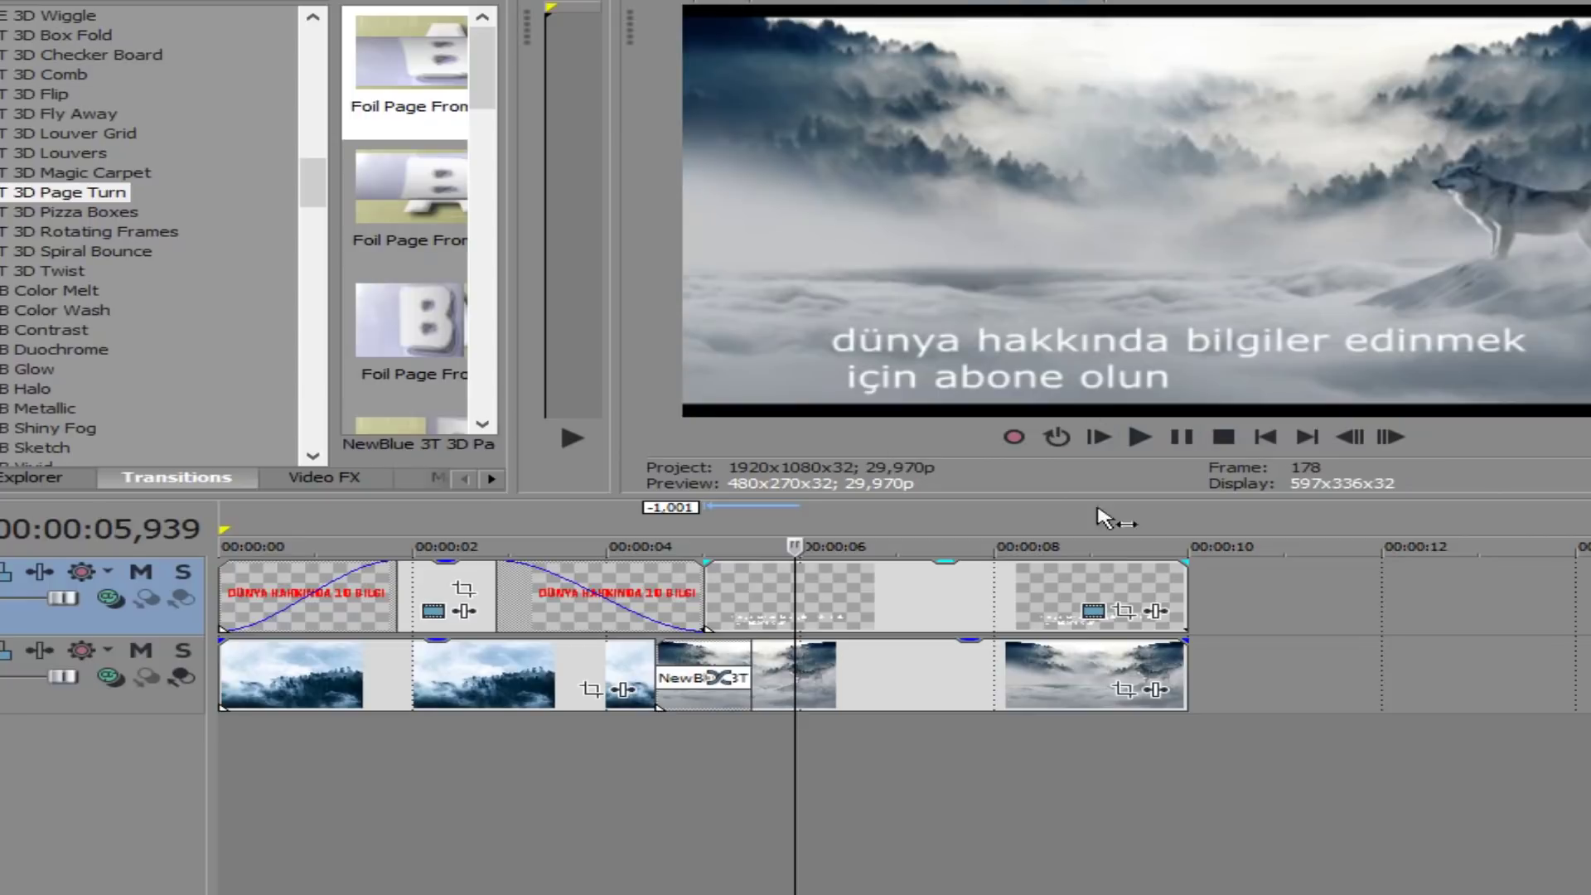
Step: Turn off Maintain Aspect Ratio for the second clip on the lower track
right_click(878, 681)
mouse_move(1155, 858)
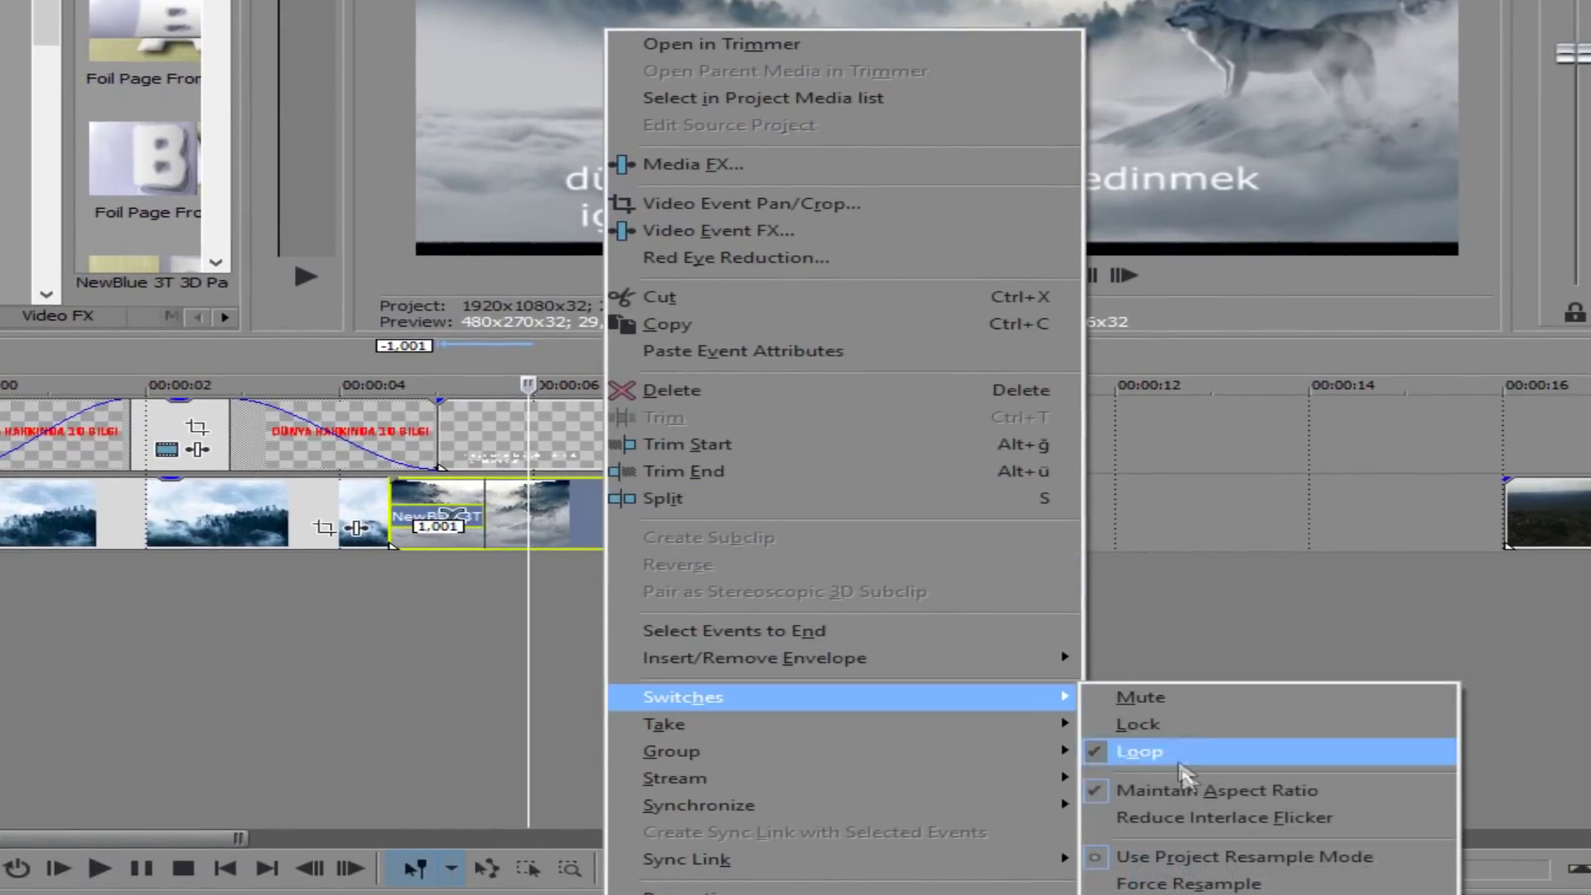
left_click(1190, 789)
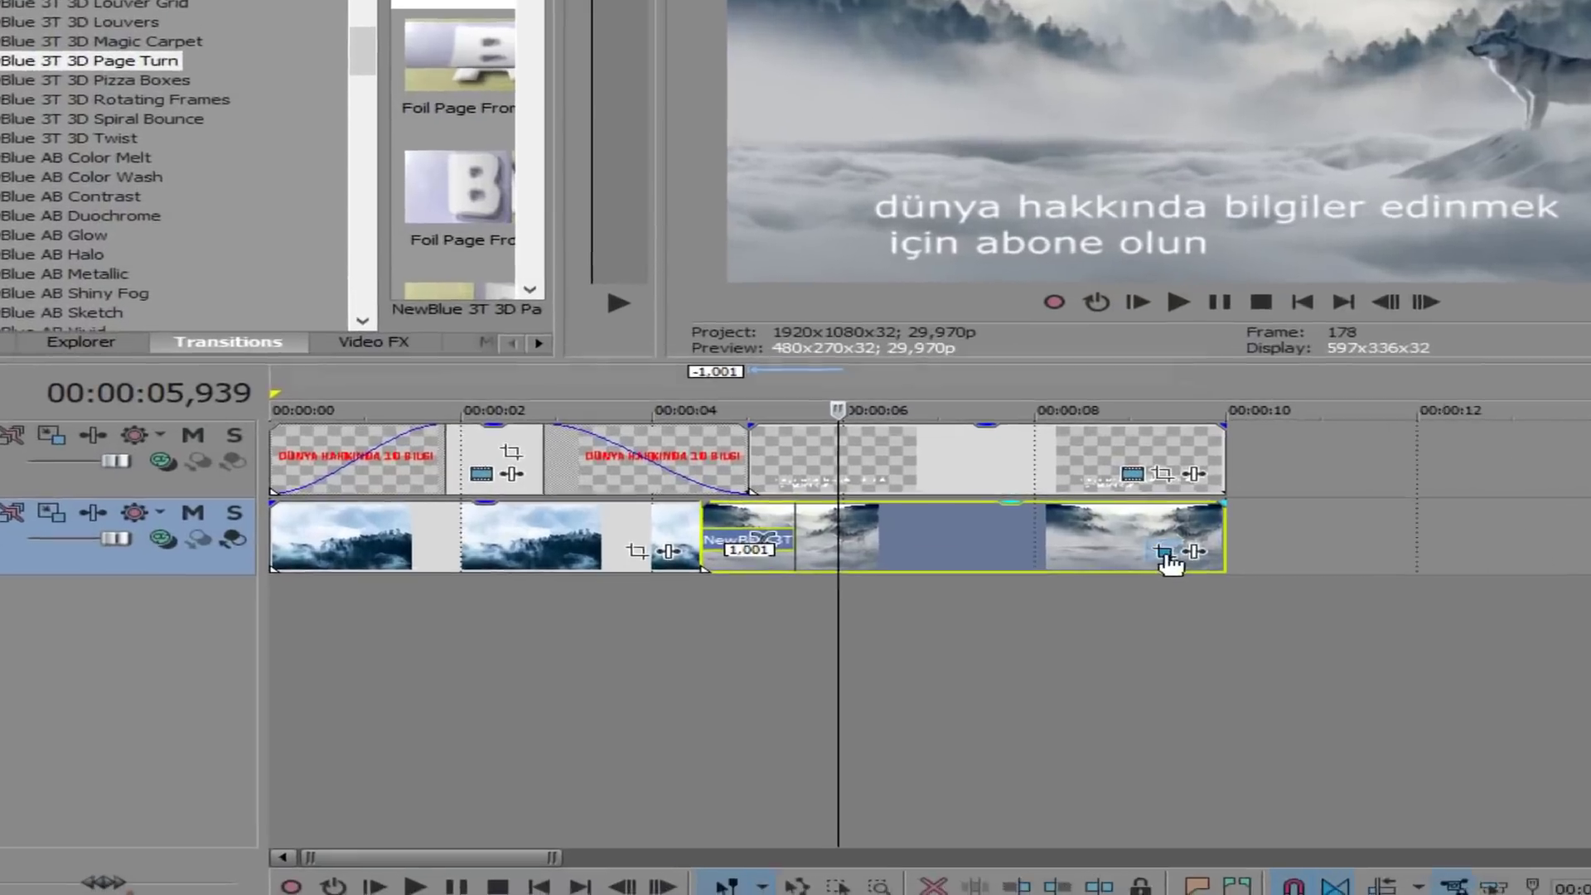
Step: Animate a slight zoom on the second clip with a Pan/Crop keyframe near its end that uses a smaller crop frame
left_click(1050, 635)
left_click_drag(759, 731, 1283, 728)
left_click_drag(1329, 643, 1305, 619)
left_click(1363, 188)
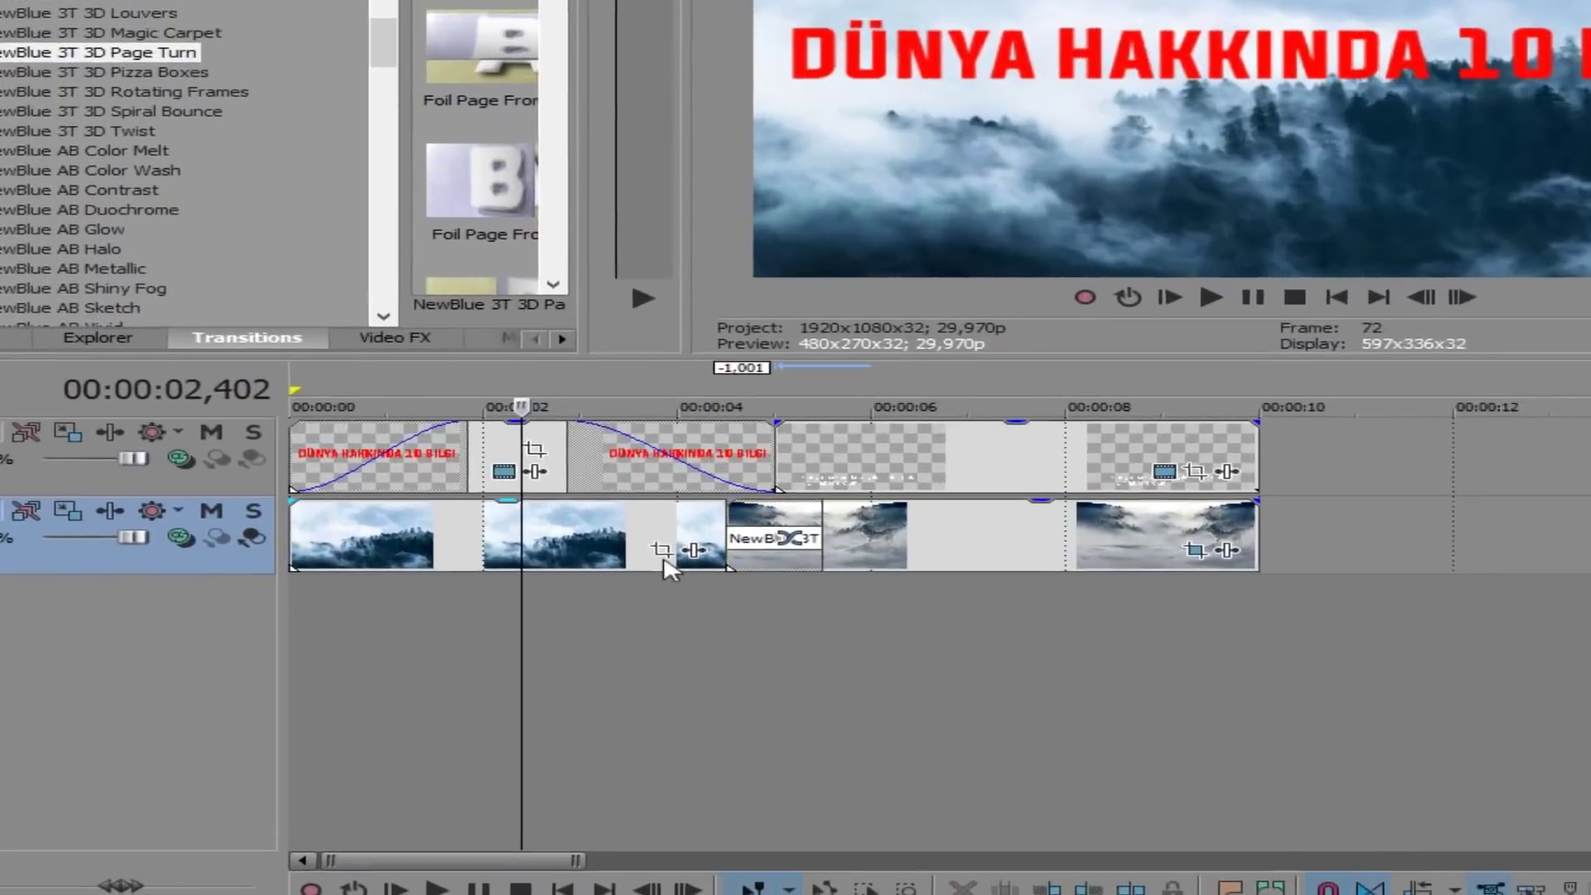
Step: Set the first clip's starting Pan/Crop frame to about 681,1 by 454,1, centred at 480,0 and 405,5
left_click(635, 414)
left_click_drag(934, 735, 616, 762)
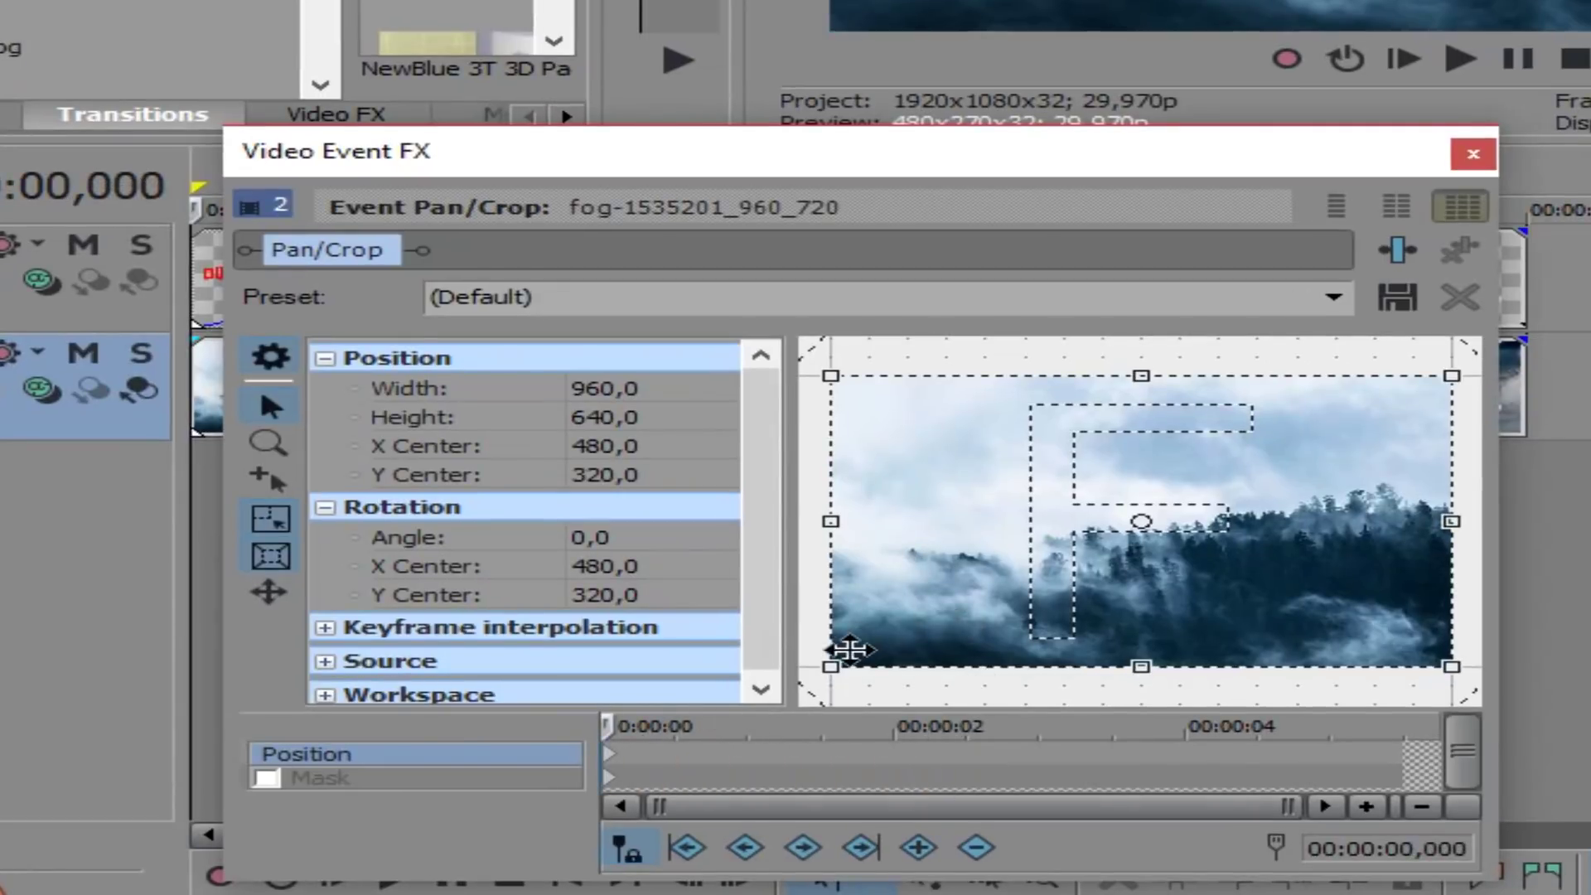
left_click_drag(844, 652, 920, 624)
left_click_drag(1129, 507, 1129, 547)
Step: Add a restored Pan/Crop keyframe to the first clip, move it to the clip's end, and play the sequence from the beginning
left_click(1105, 771)
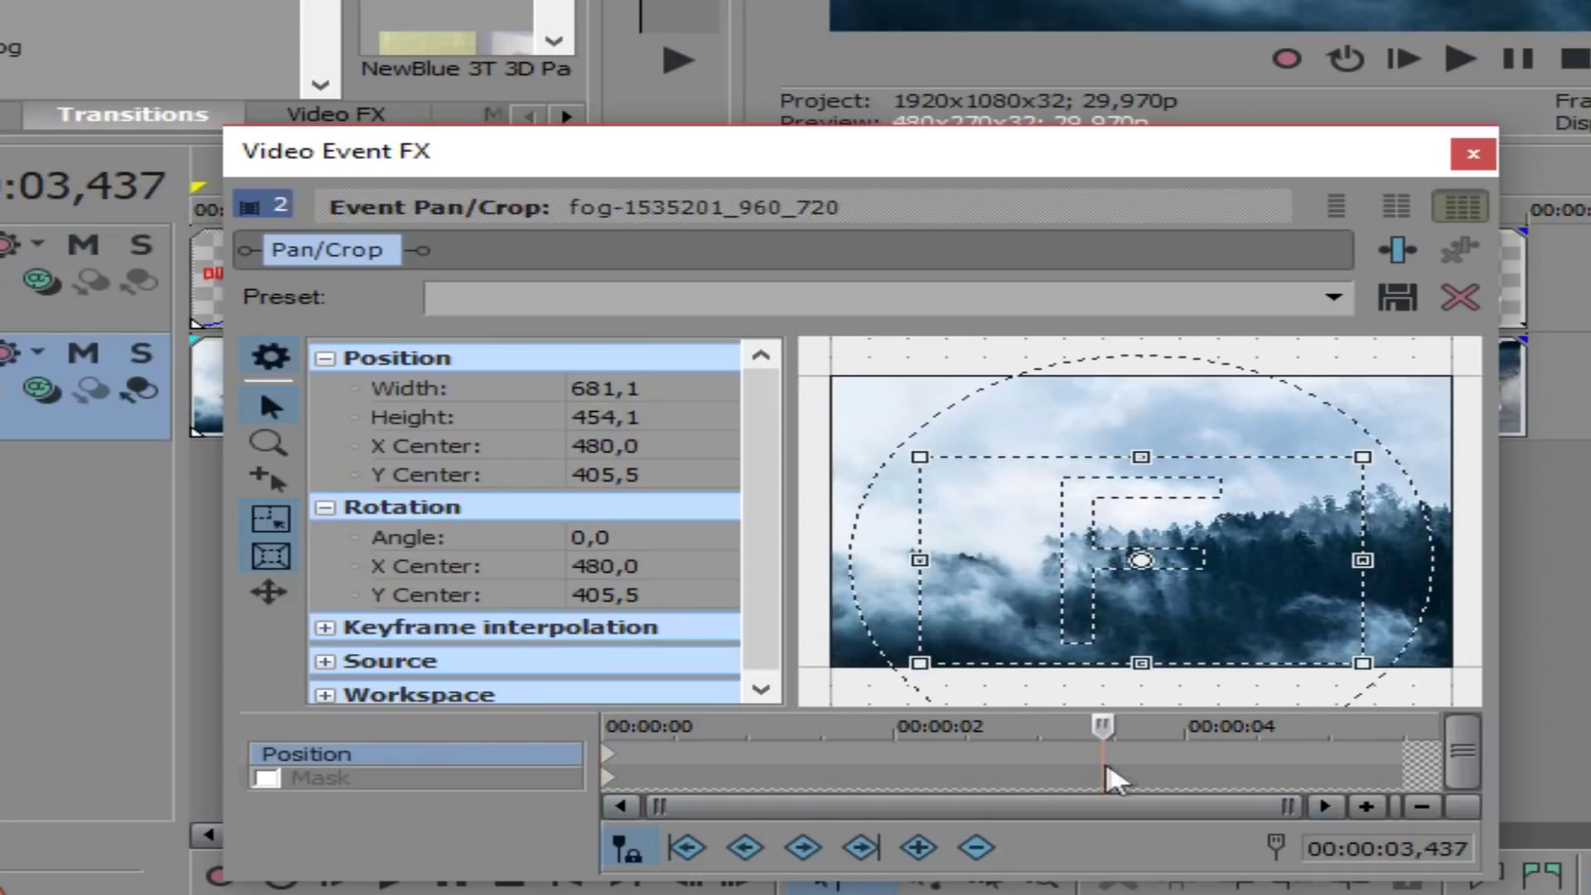
right_click(1220, 532)
left_click(1247, 555)
left_click_drag(1103, 754, 1409, 756)
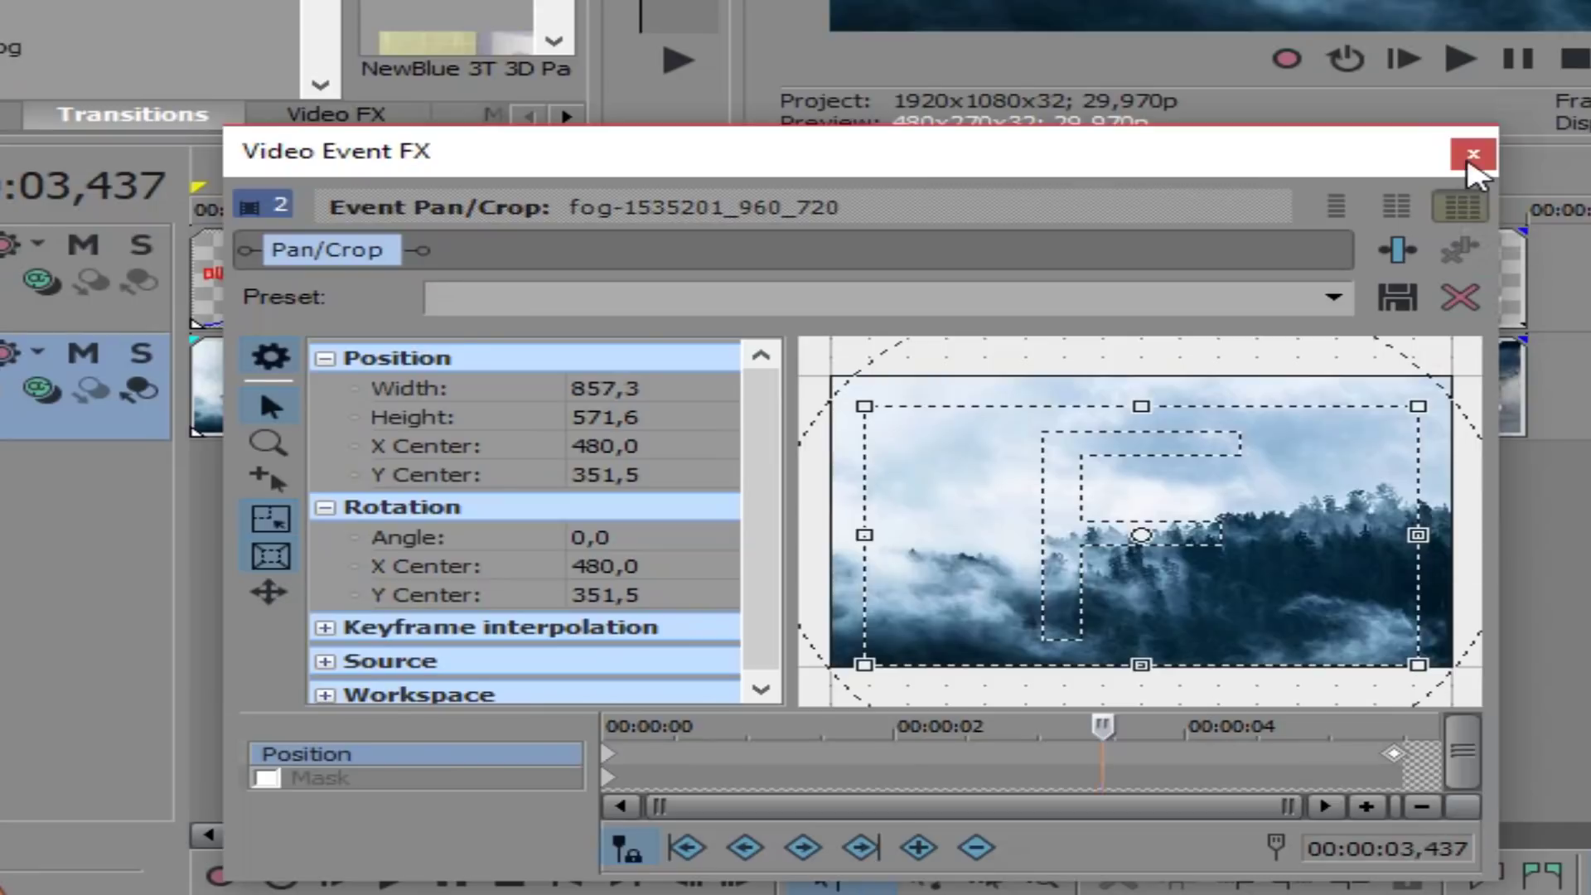
left_click(1474, 154)
left_click(1161, 441)
left_click(1094, 443)
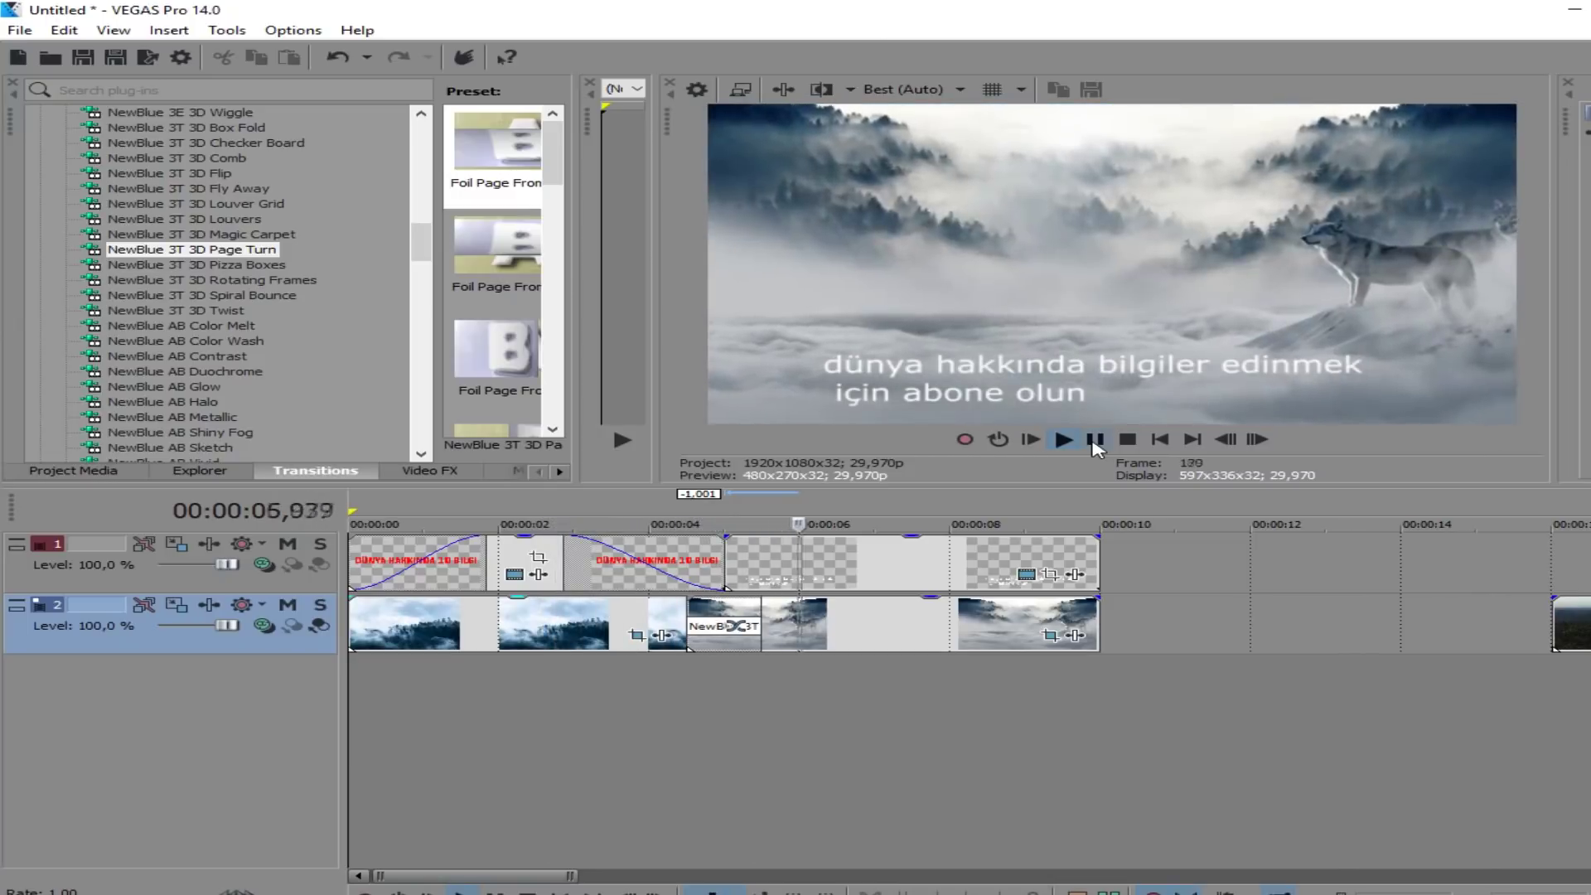
Step: Move the third clip on the lower track 4,671 seconds earlier, to start at about 00:00:11,345
scroll(1017, 612, "down", 2)
scroll(1015, 623, "down", 2)
left_click(845, 727)
left_click_drag(1015, 625, 843, 620)
scroll(845, 620, "down", 2)
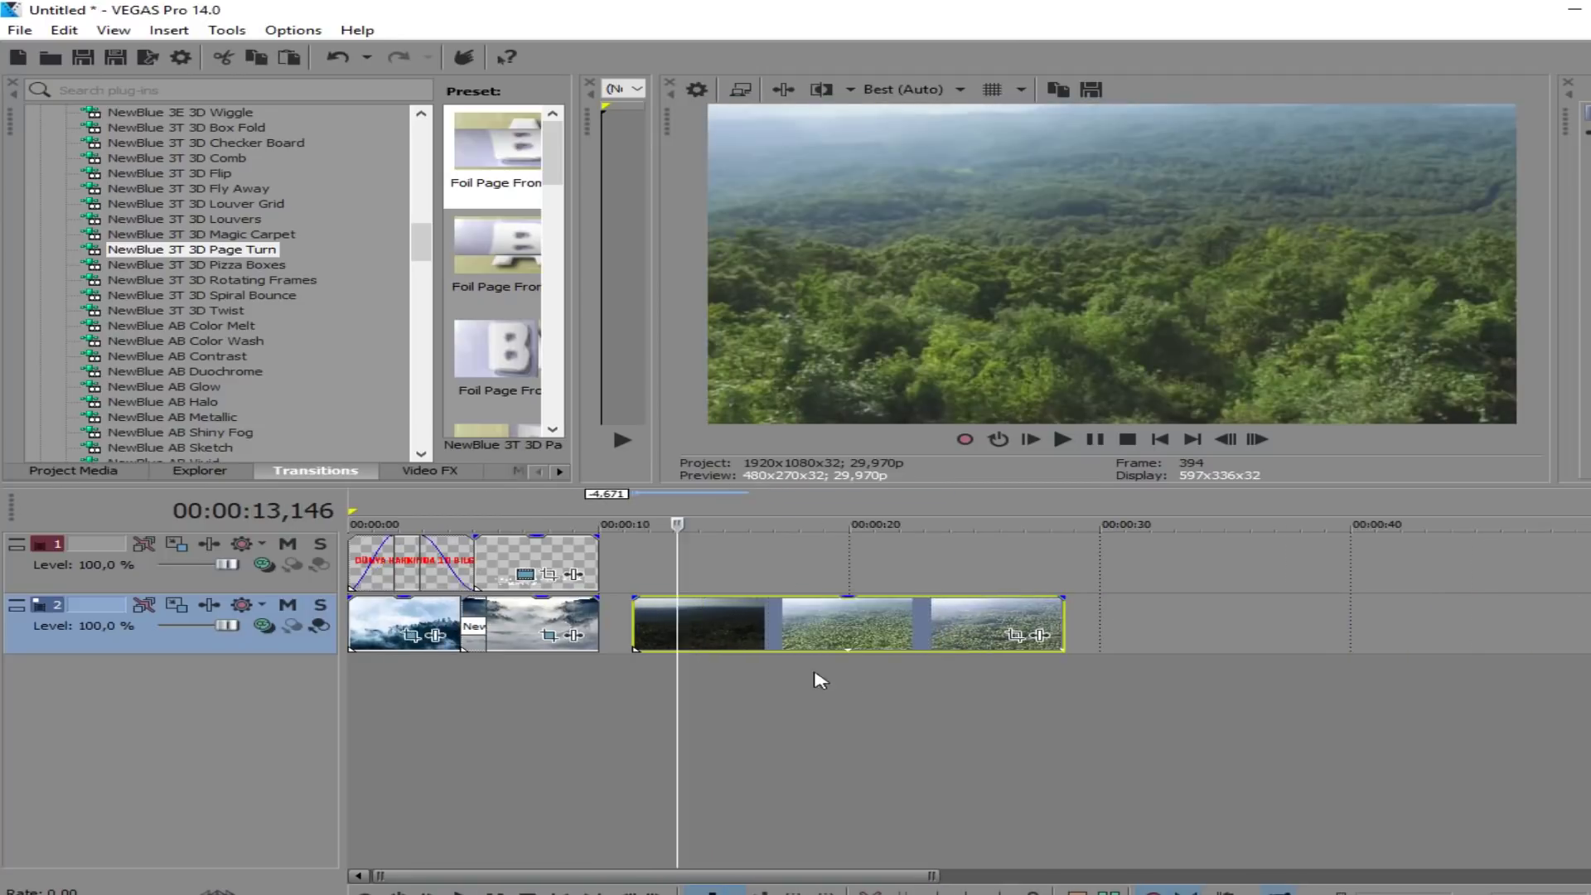
Step: Insert a text media event at 00:00:11,345 above the third clip reading "Ormanlar Hakkında 10 bilgi" and shrink it to fit the frame
left_click(631, 571)
scroll(832, 580, "up", 2)
right_click(840, 572)
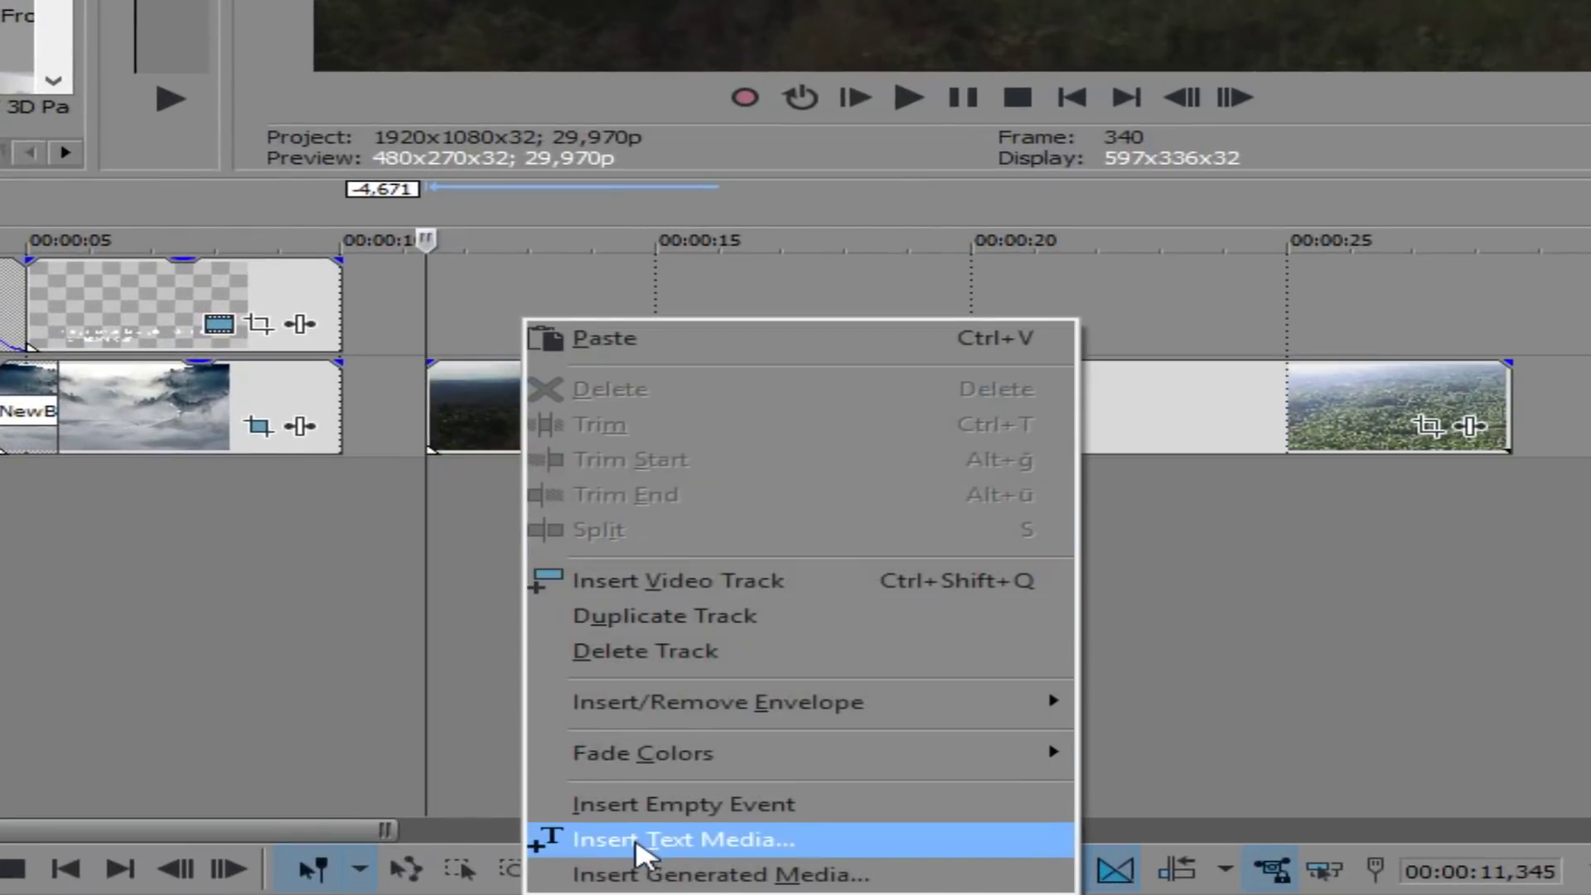
left_click(640, 839)
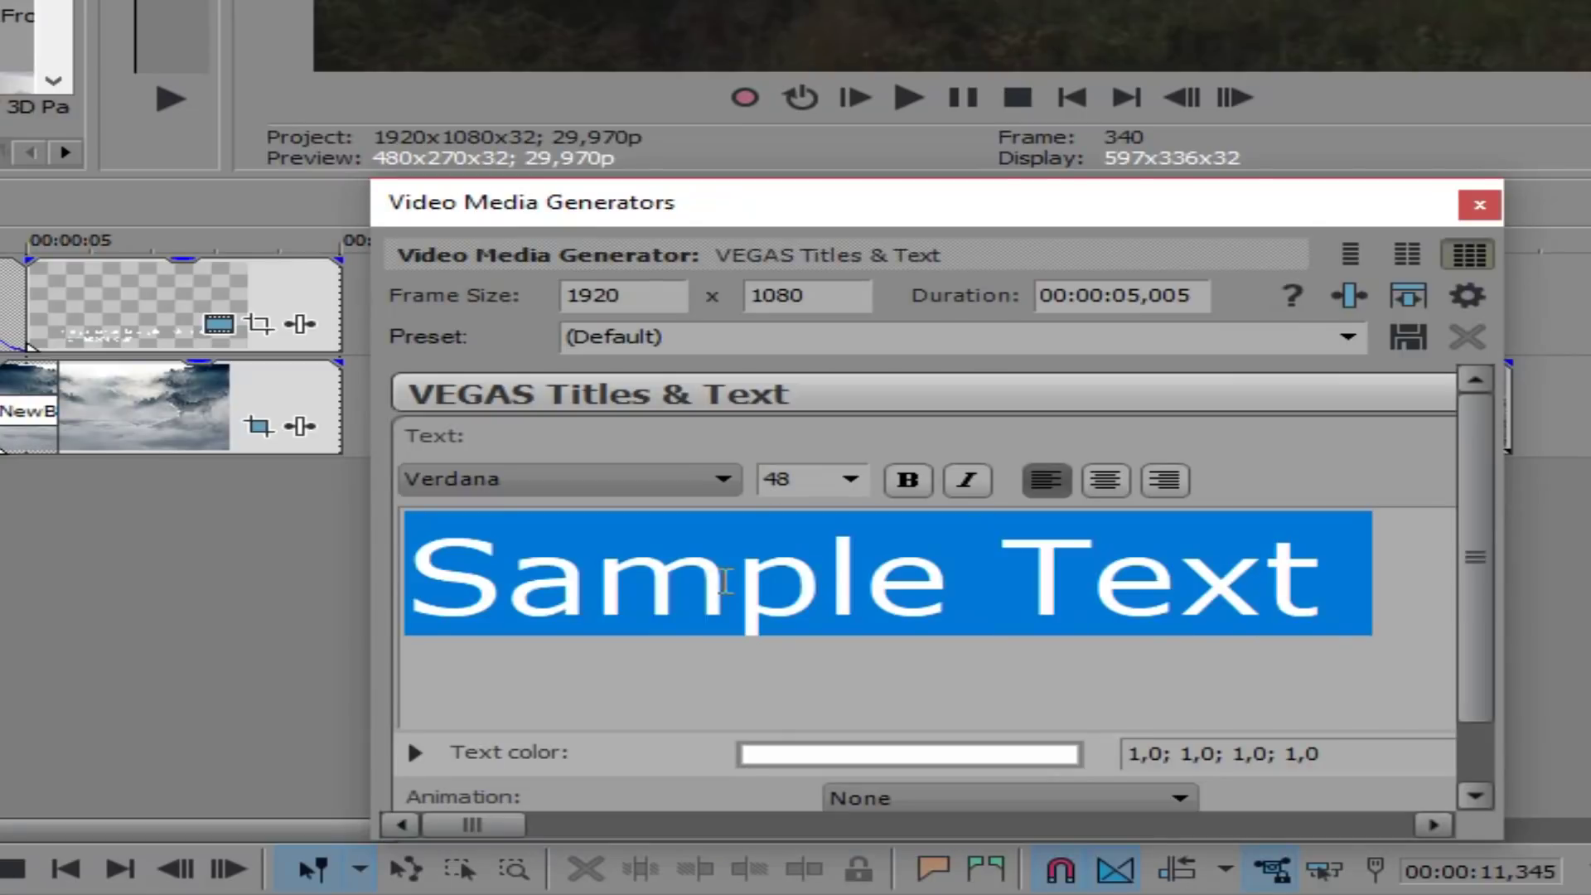
type("Ormanlar Hakkında 100 b")
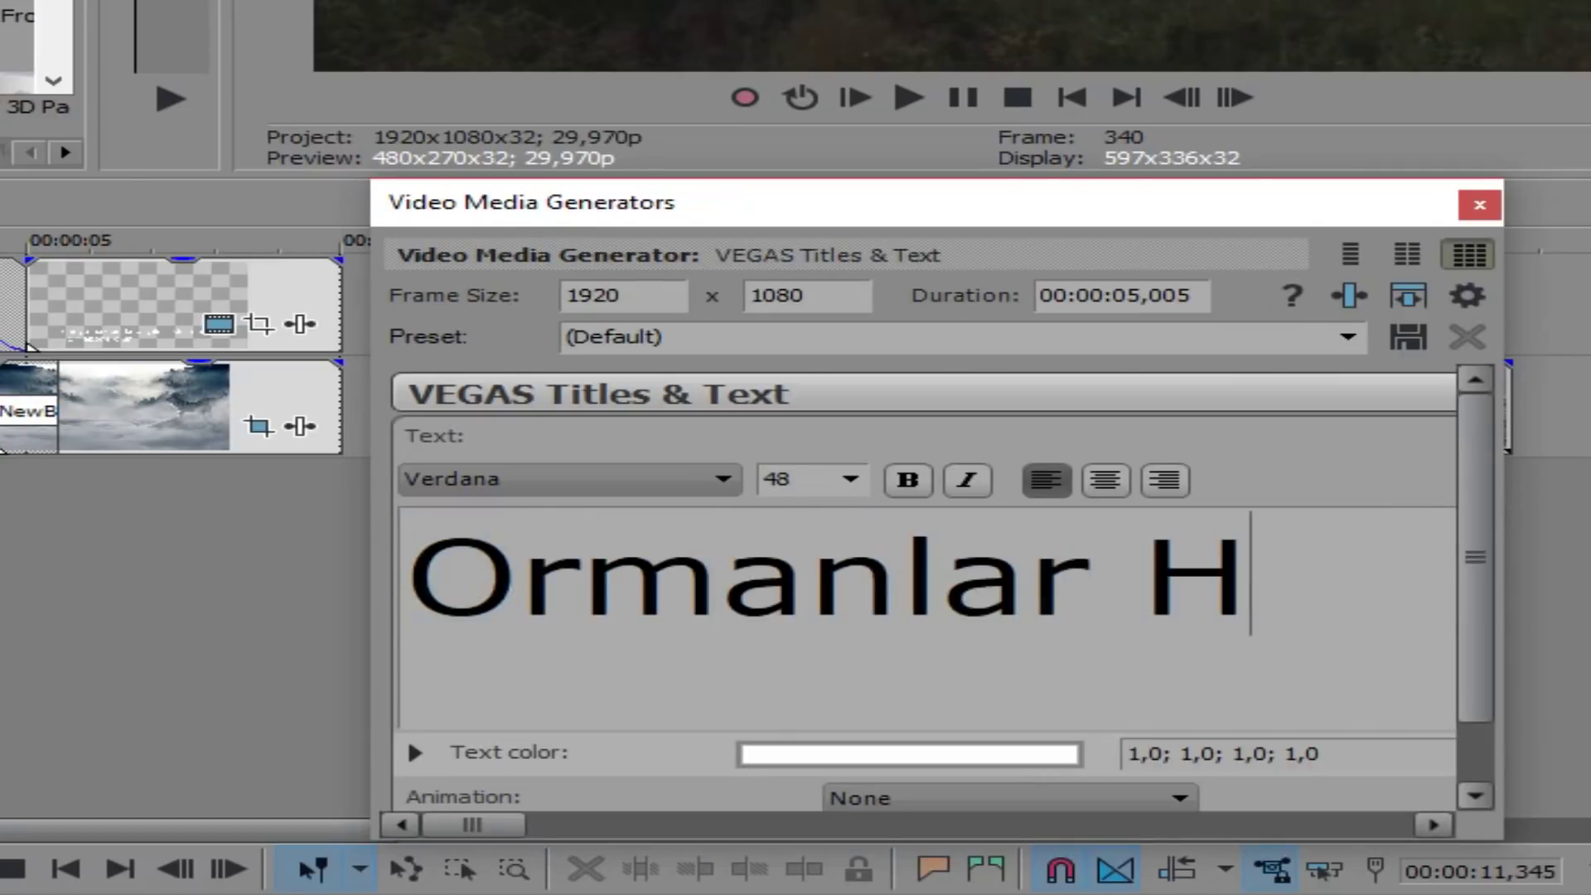
type("ilg")
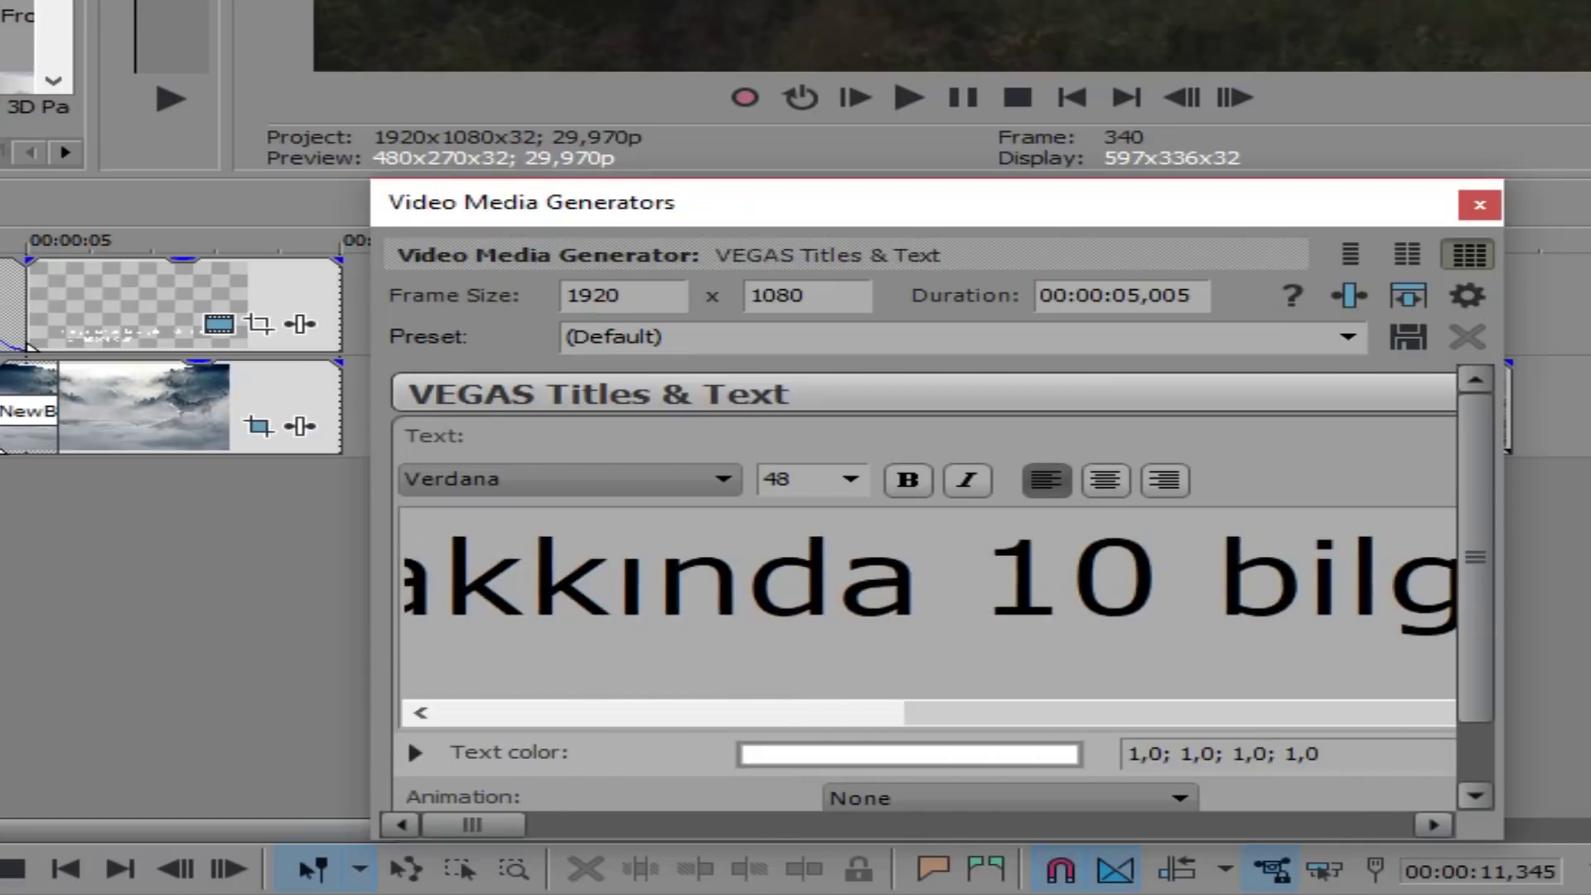
mouse_move(845, 222)
left_mouse_down()
mouse_move(1227, 274)
mouse_move(1025, 289)
mouse_move(851, 236)
mouse_move(811, 154)
mouse_move(858, 240)
left_mouse_up()
left_click(1401, 503)
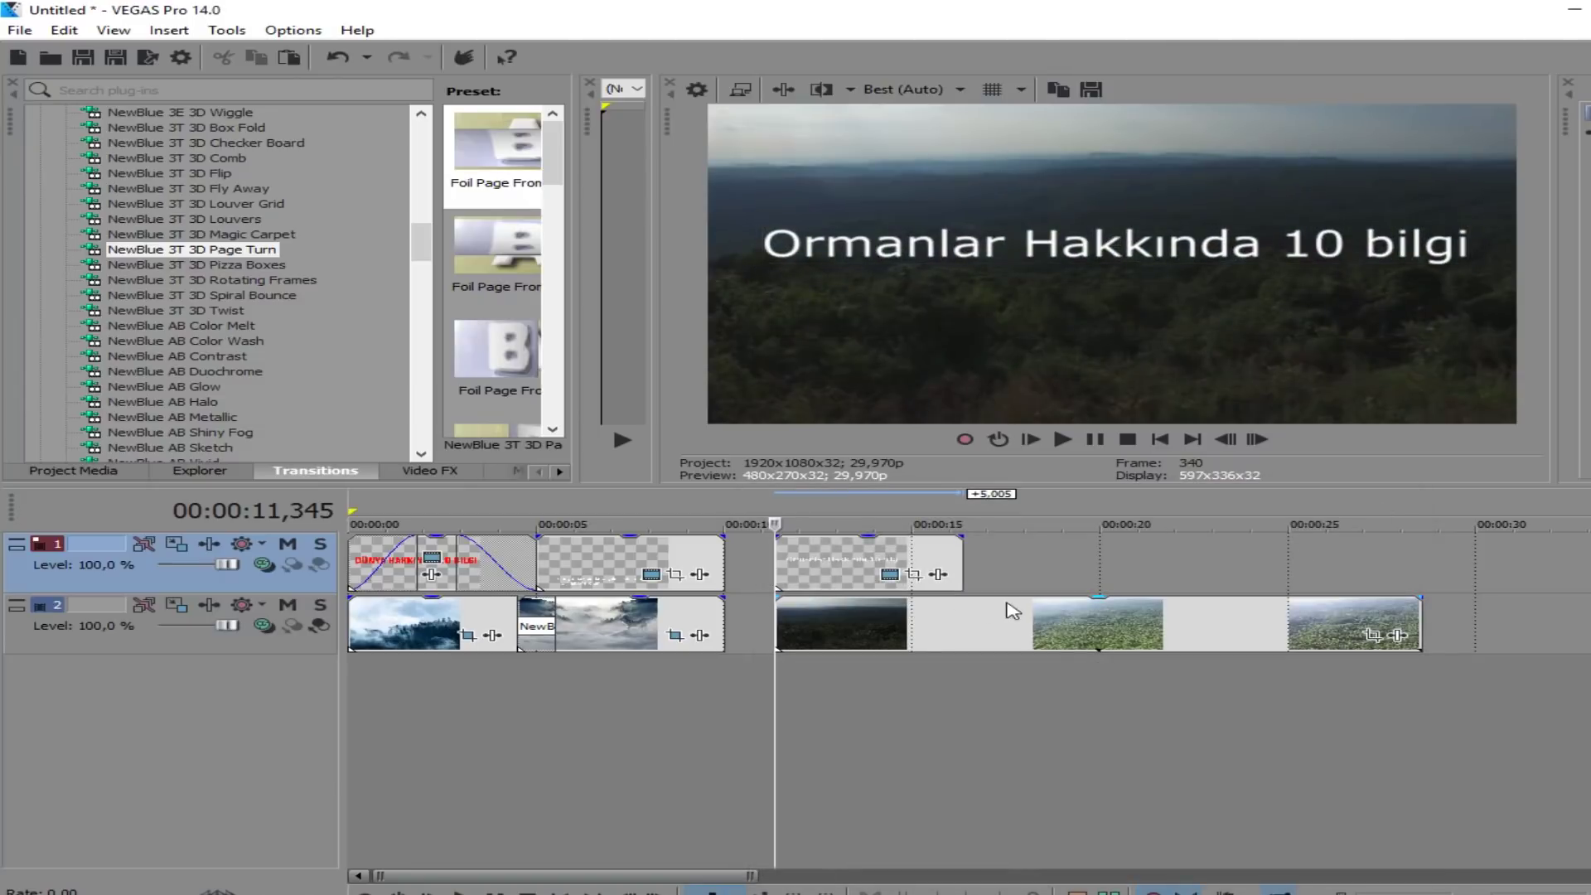
Step: Extend the forest title event by 1,101 seconds and shift its starting Pan/Crop centre to about 941,7 and 1.087,8
left_click_drag(960, 561, 1002, 563)
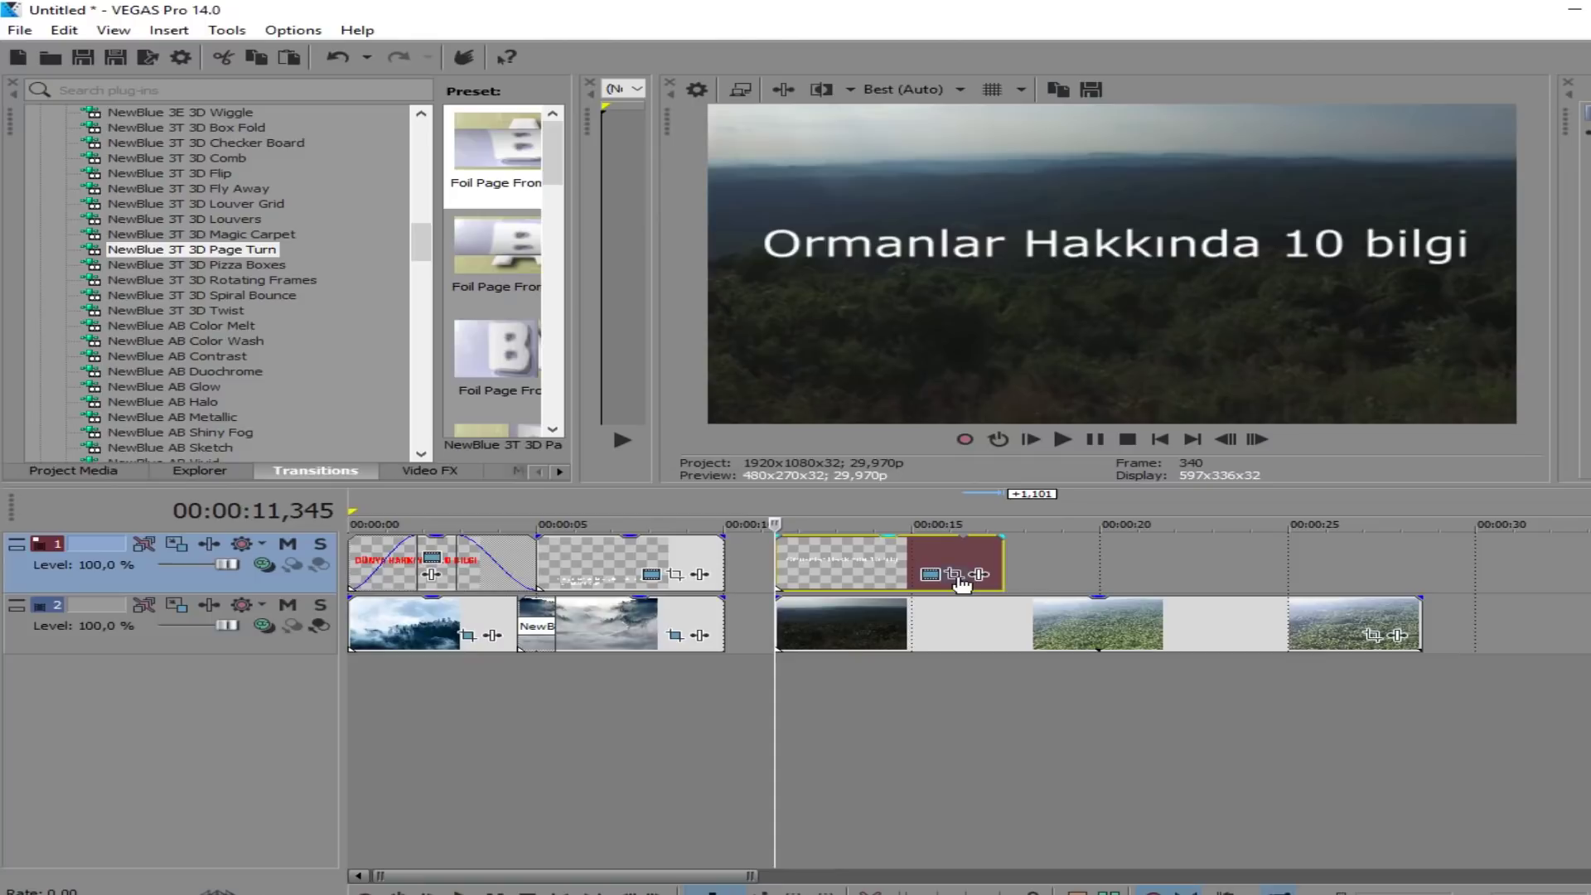
left_click(955, 575)
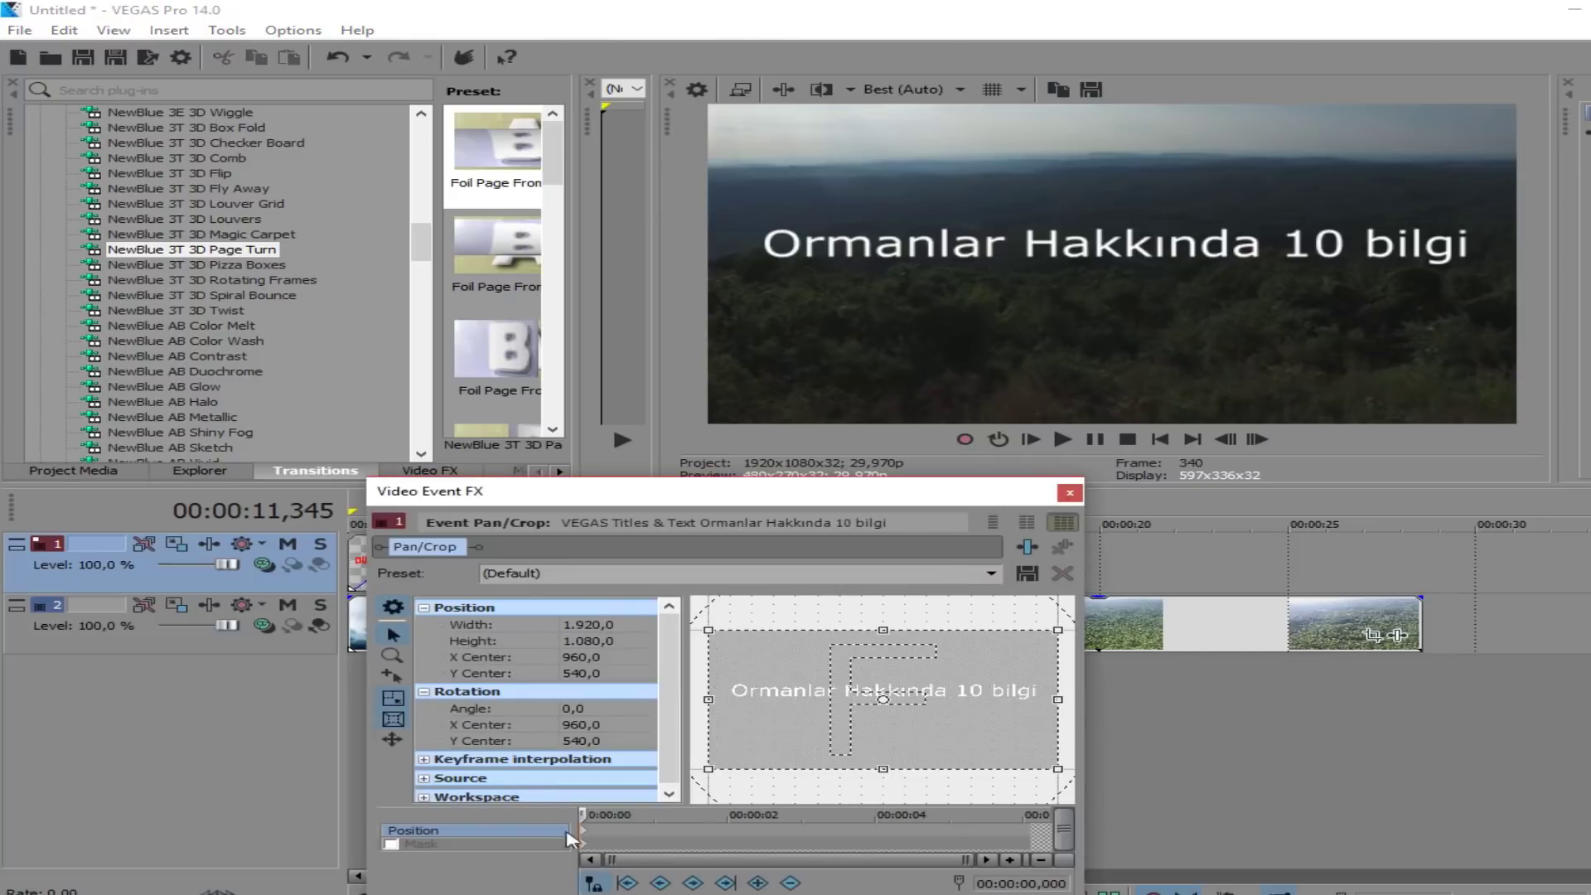
left_click_drag(817, 689, 815, 743)
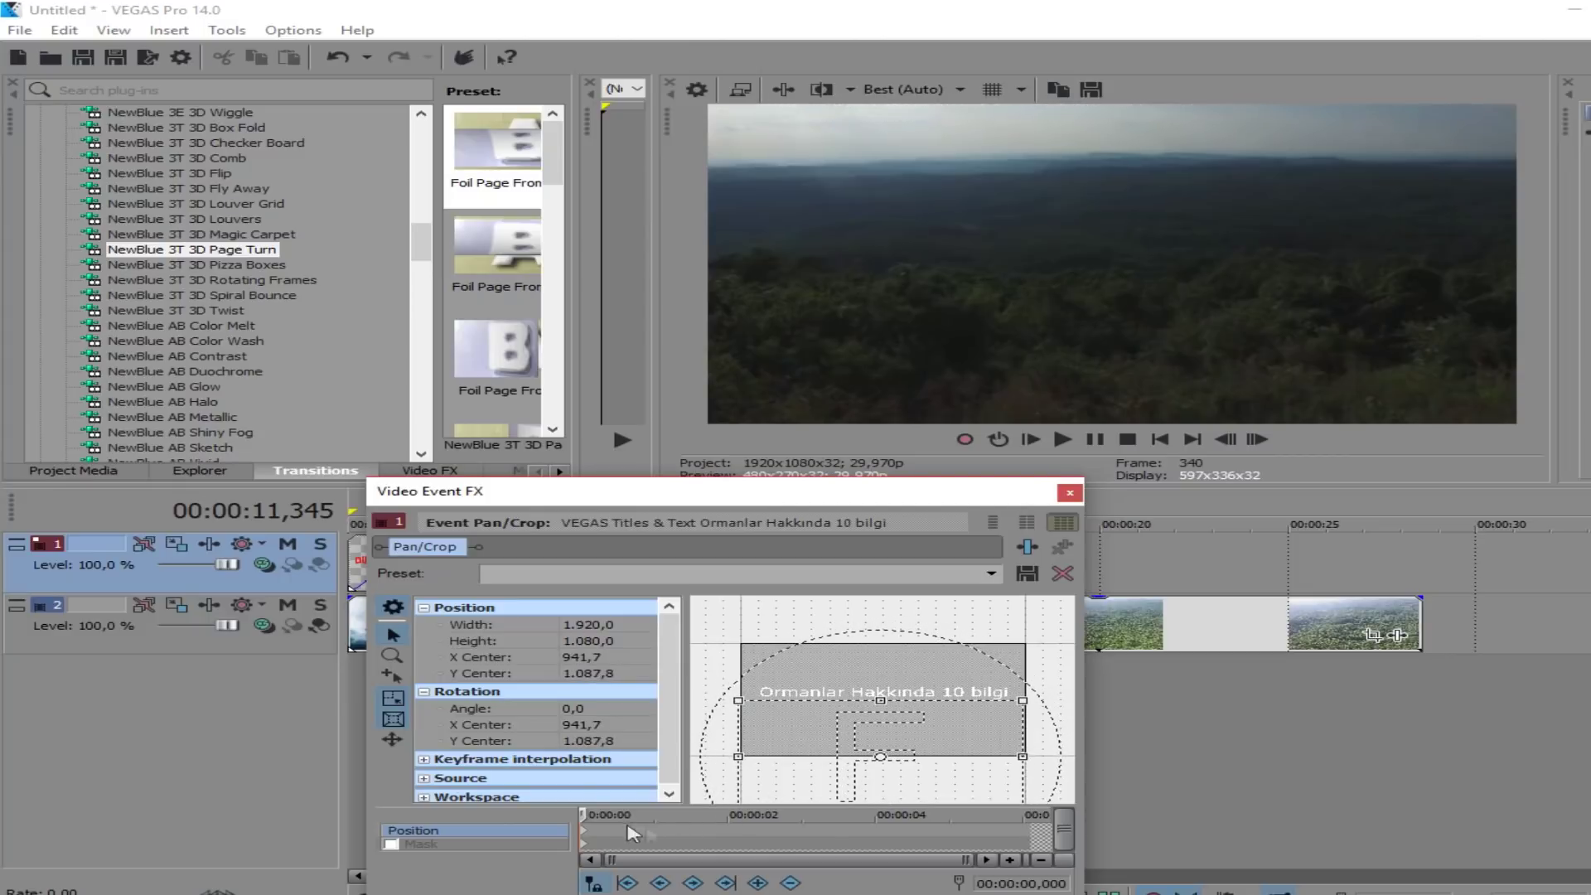
Step: Restore the forest title's Pan/Crop frame at 00:00:02,936 to create a slide-in, and preview it from the title's start
left_click_drag(584, 816, 797, 816)
right_click(874, 736)
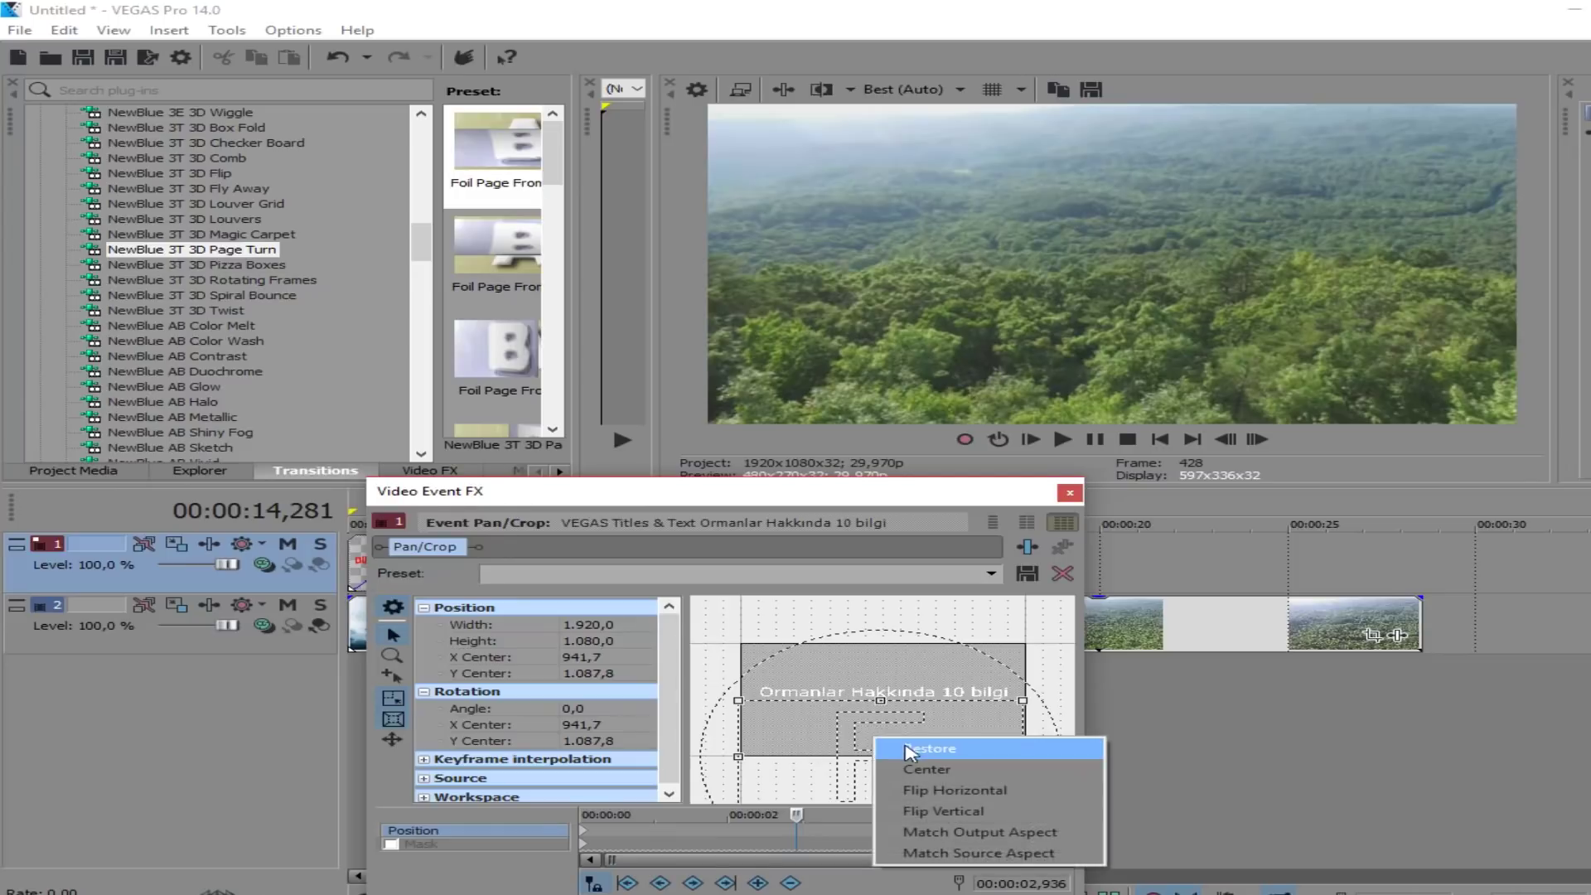
left_click(912, 750)
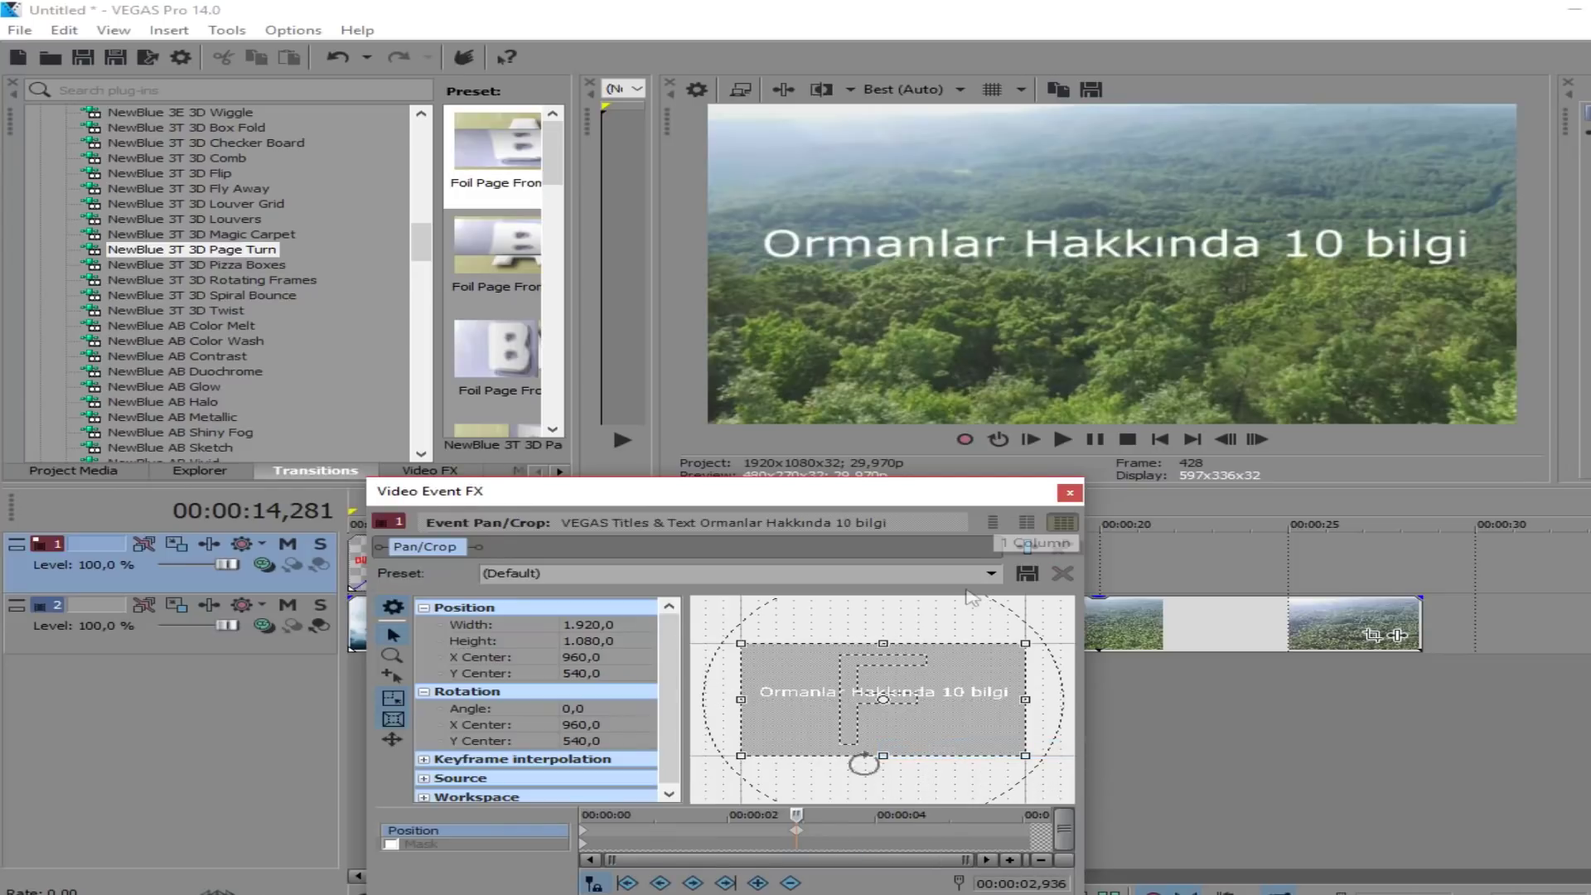
left_click(1060, 492)
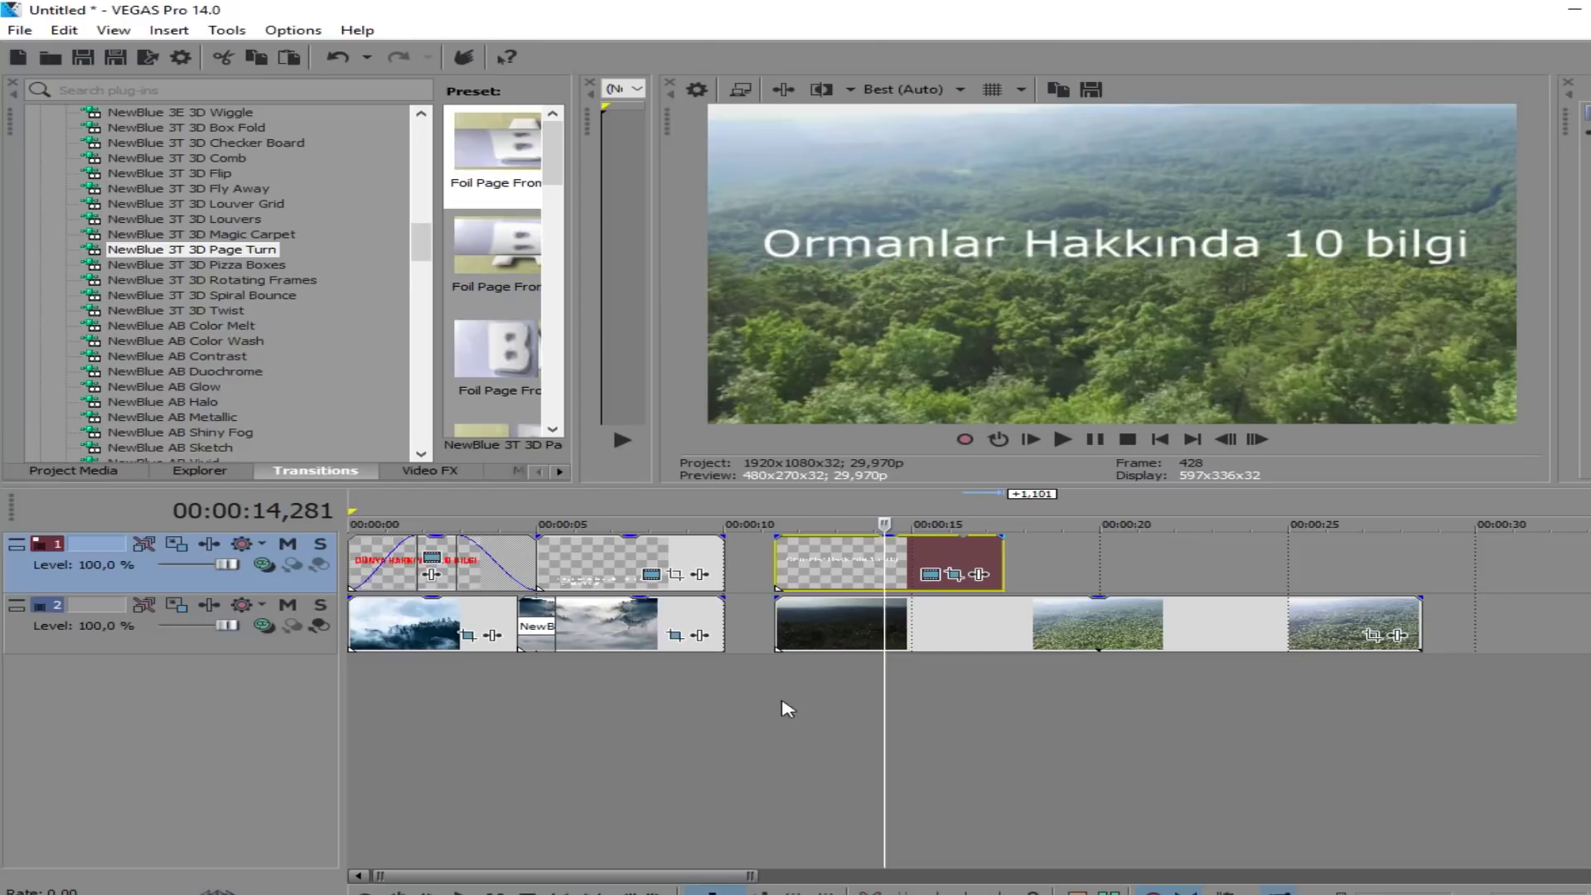
left_click(776, 704)
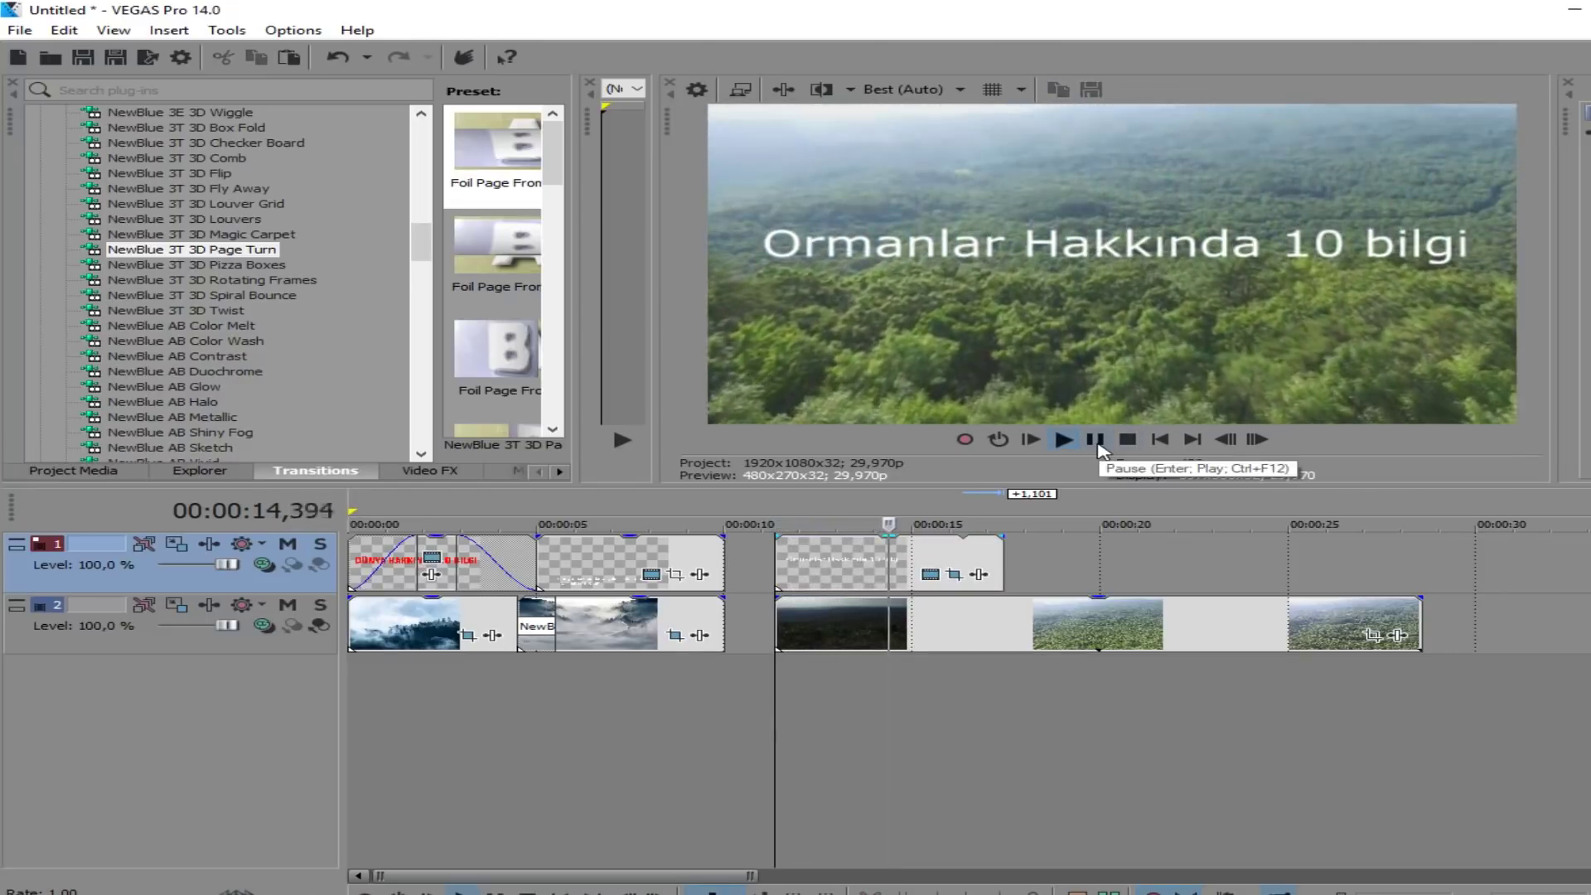
left_click(1095, 440)
Step: Trim the end of the forest title event by 2,302 seconds to 00:00:15,148 and play it from its start
left_click_drag(1004, 564, 915, 563)
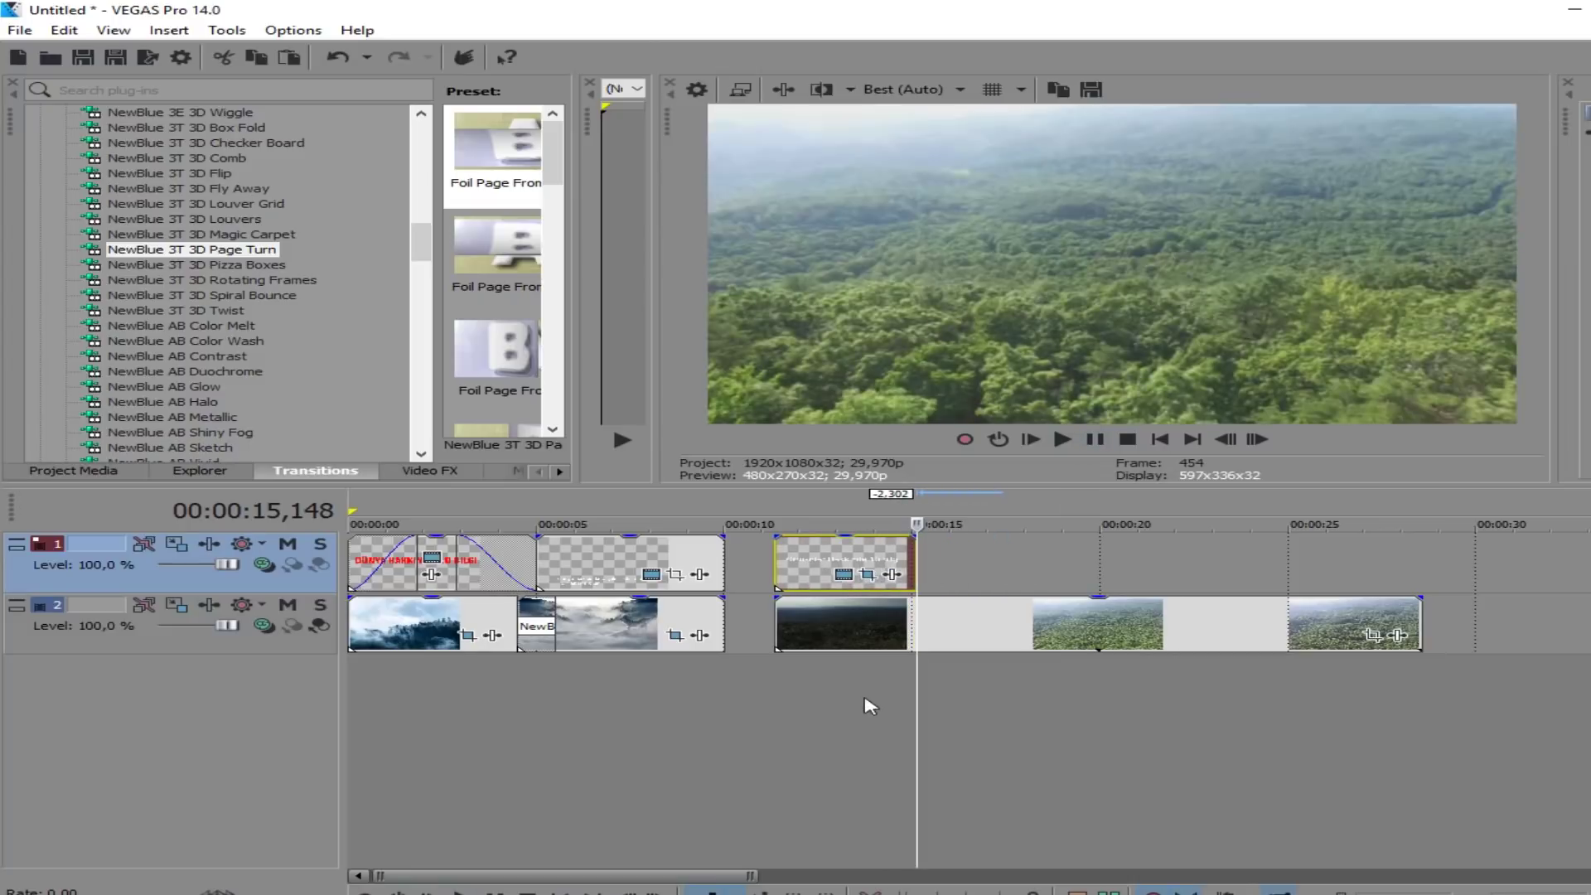
left_click(775, 698)
key("space")
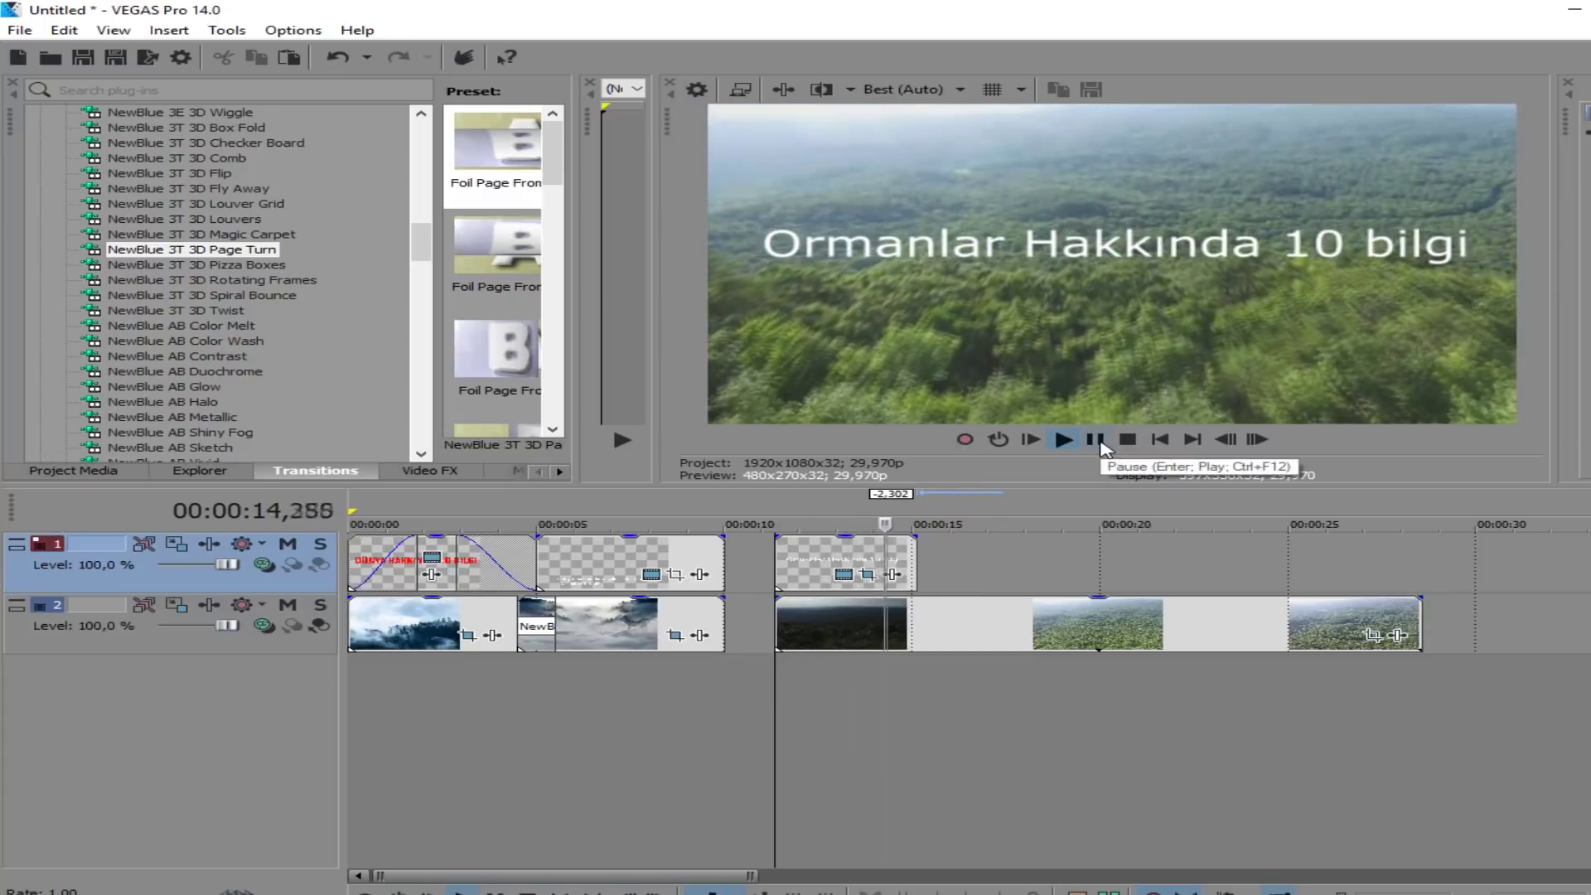
Step: Pause playback and insert a text media event at 00:00:15,549 above the forest clip reading "ormanlarda ağaçlar"
left_click(1102, 448)
right_click(957, 572)
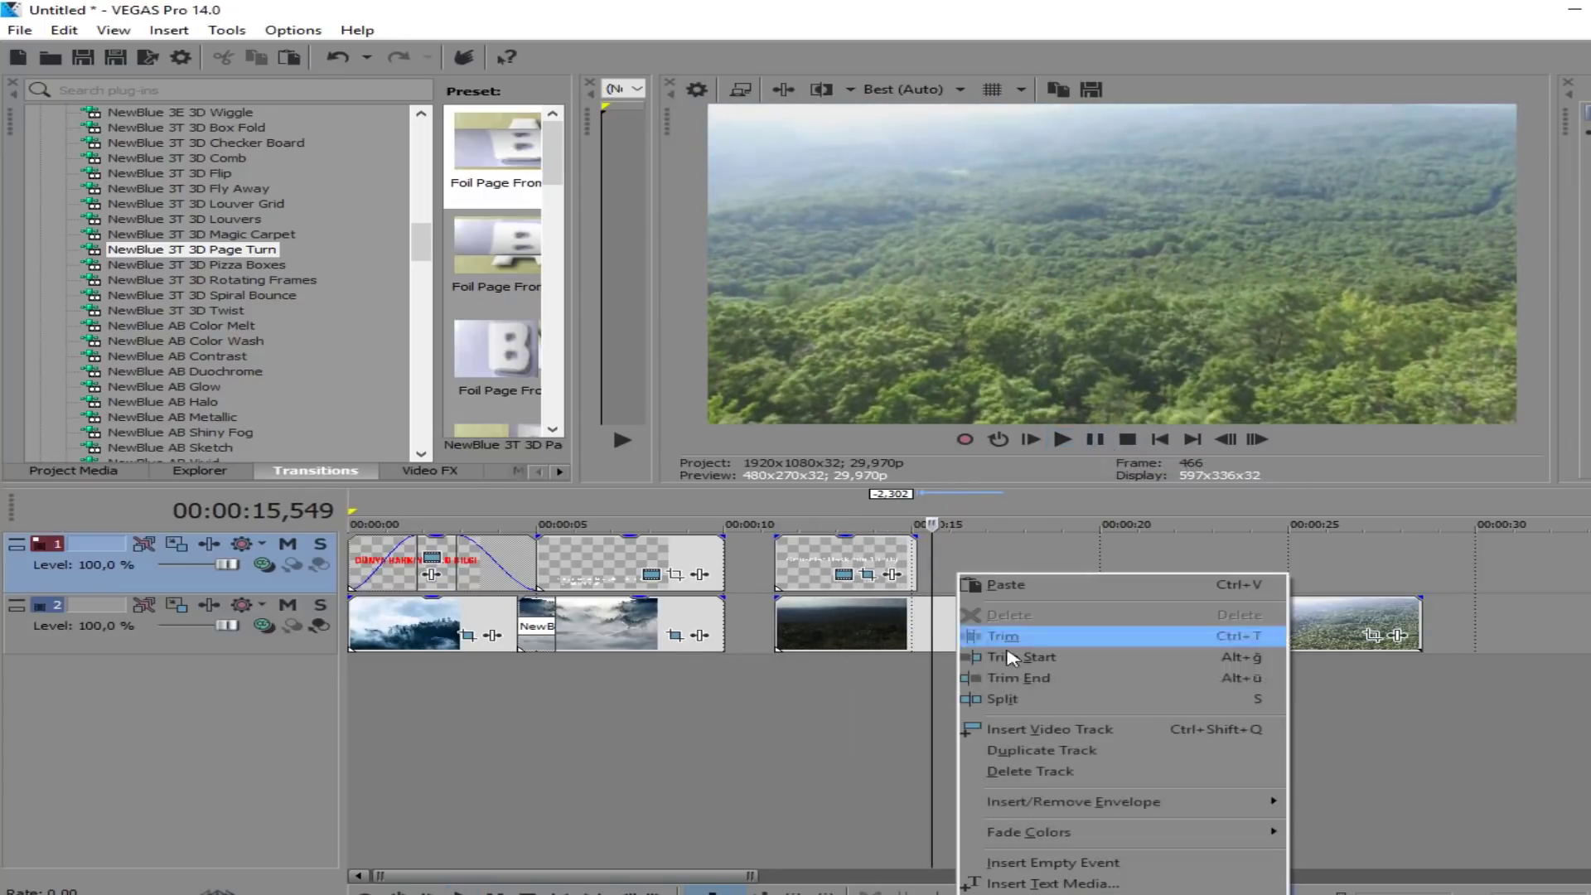
left_click(1034, 885)
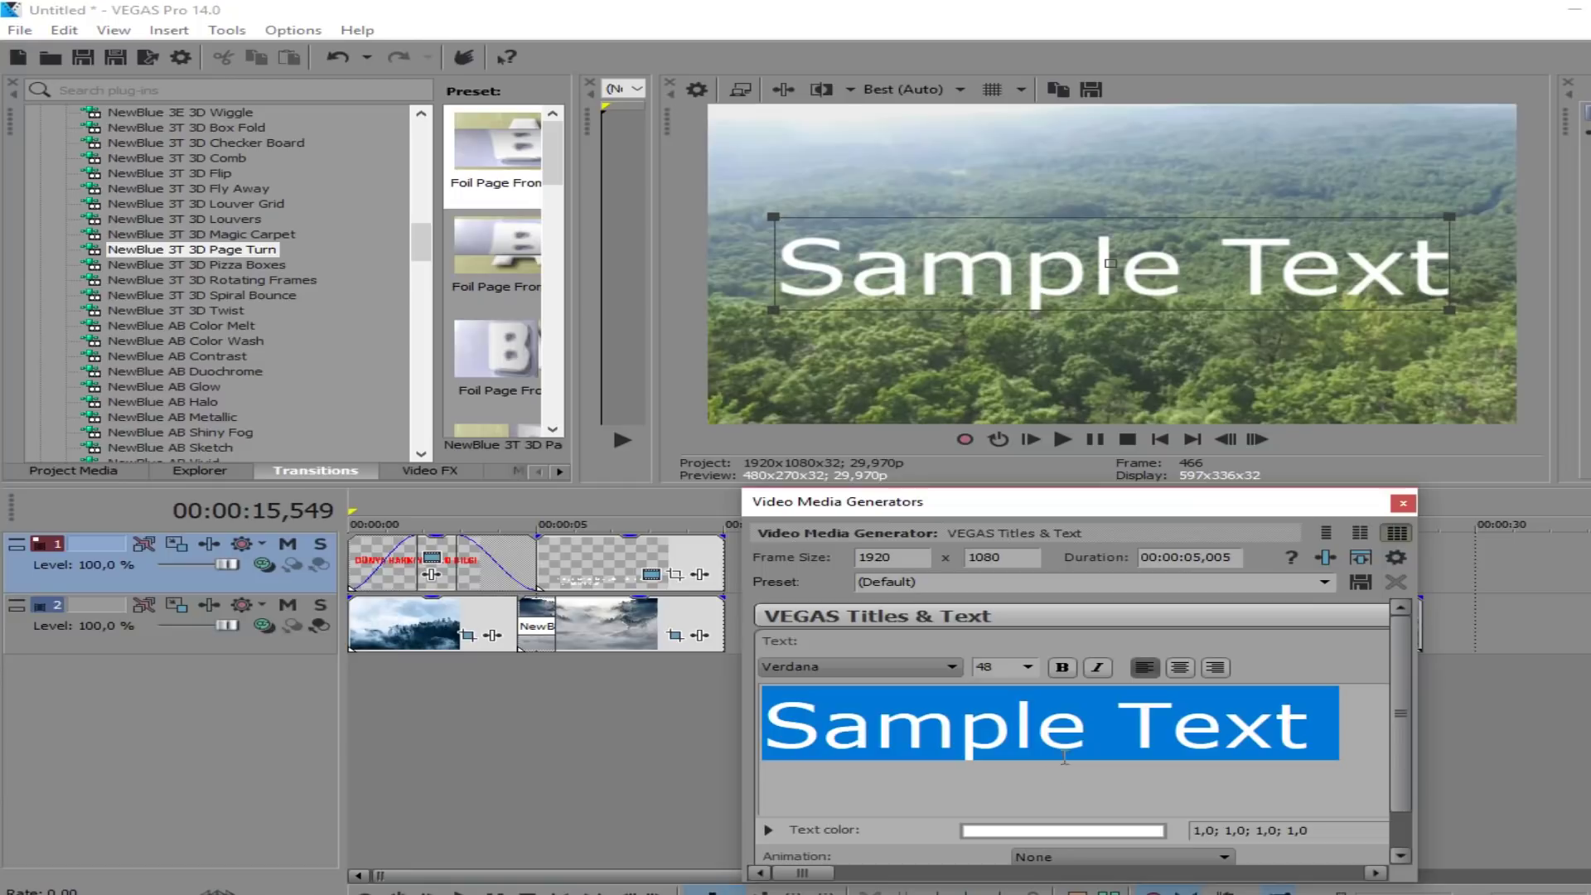
type("ormanlar")
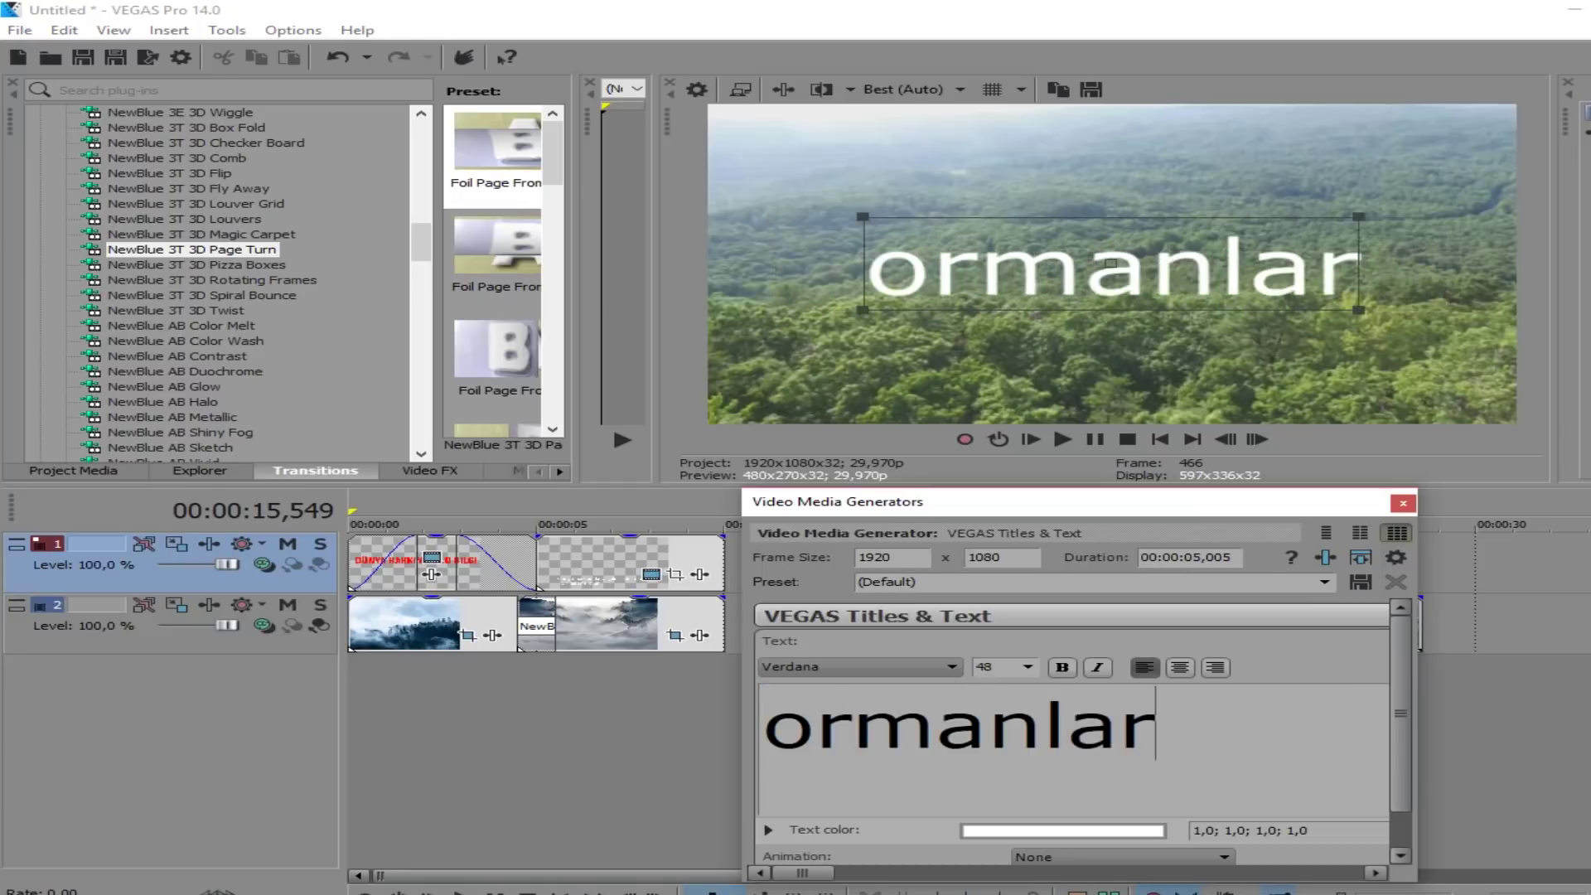
type("da ağaçlar")
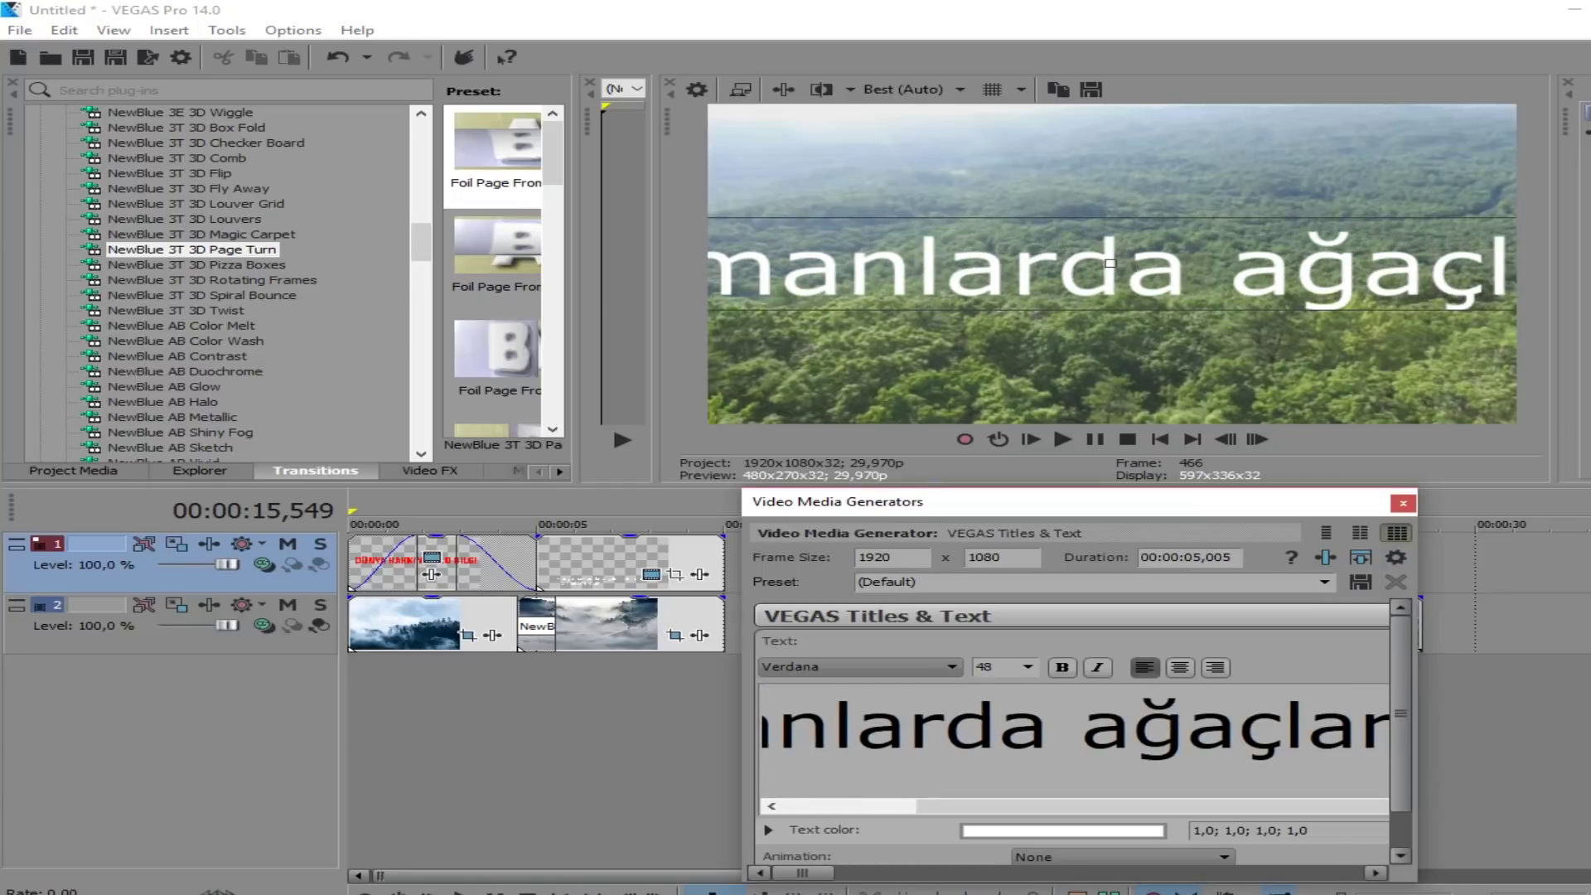
Step: Set the whole new title's font to Evogria, shrink the text and place it near the video frame's lower edge
left_click(1048, 760)
key("ctrl+a")
left_click(833, 675)
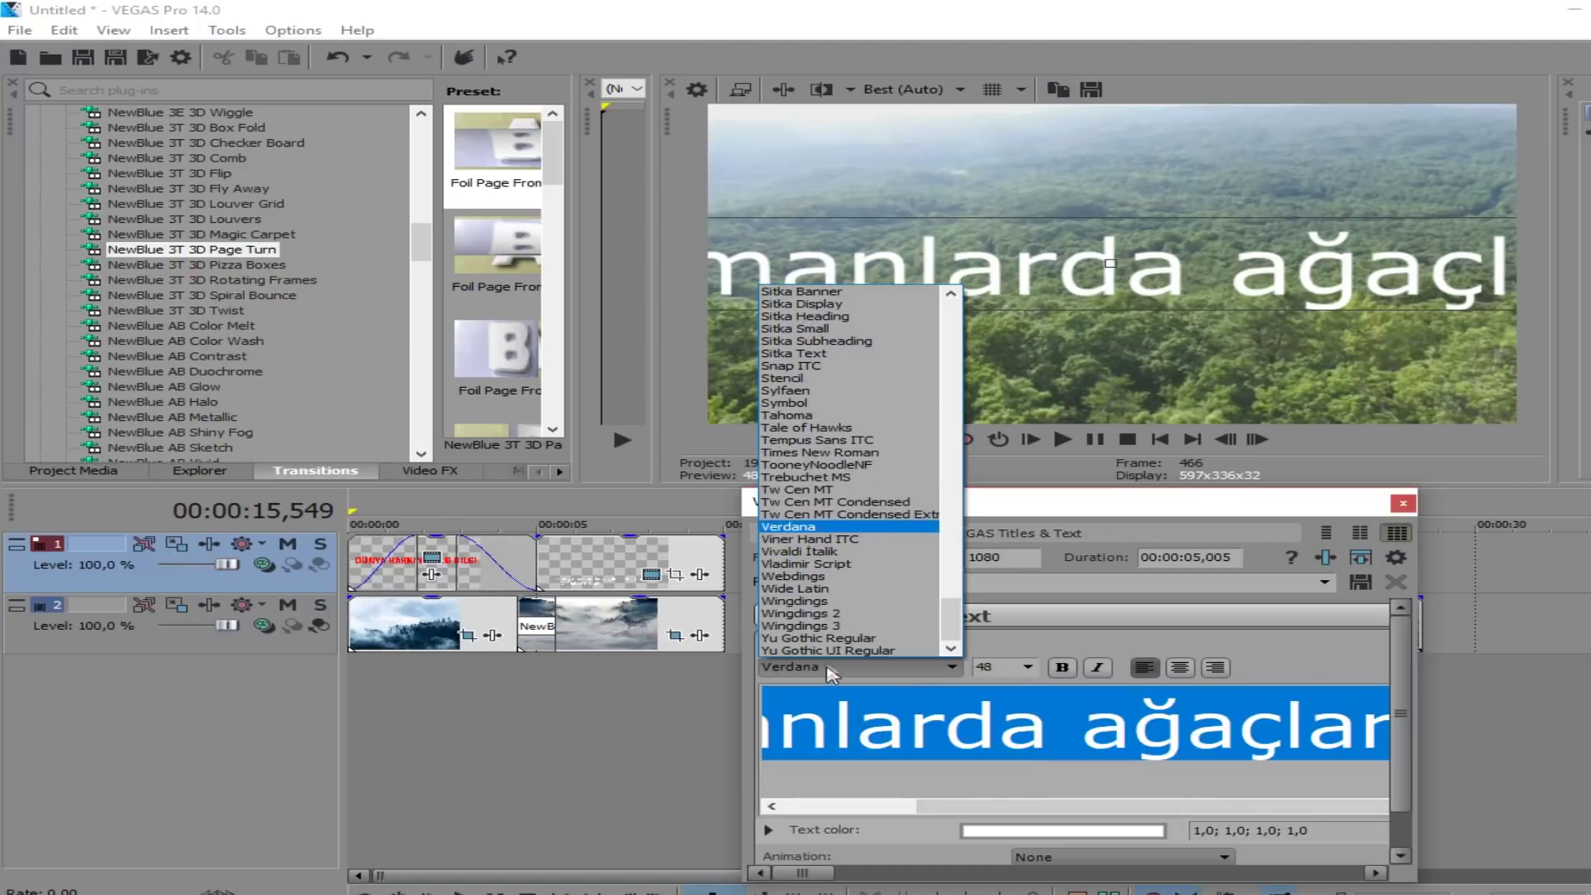
key("e")
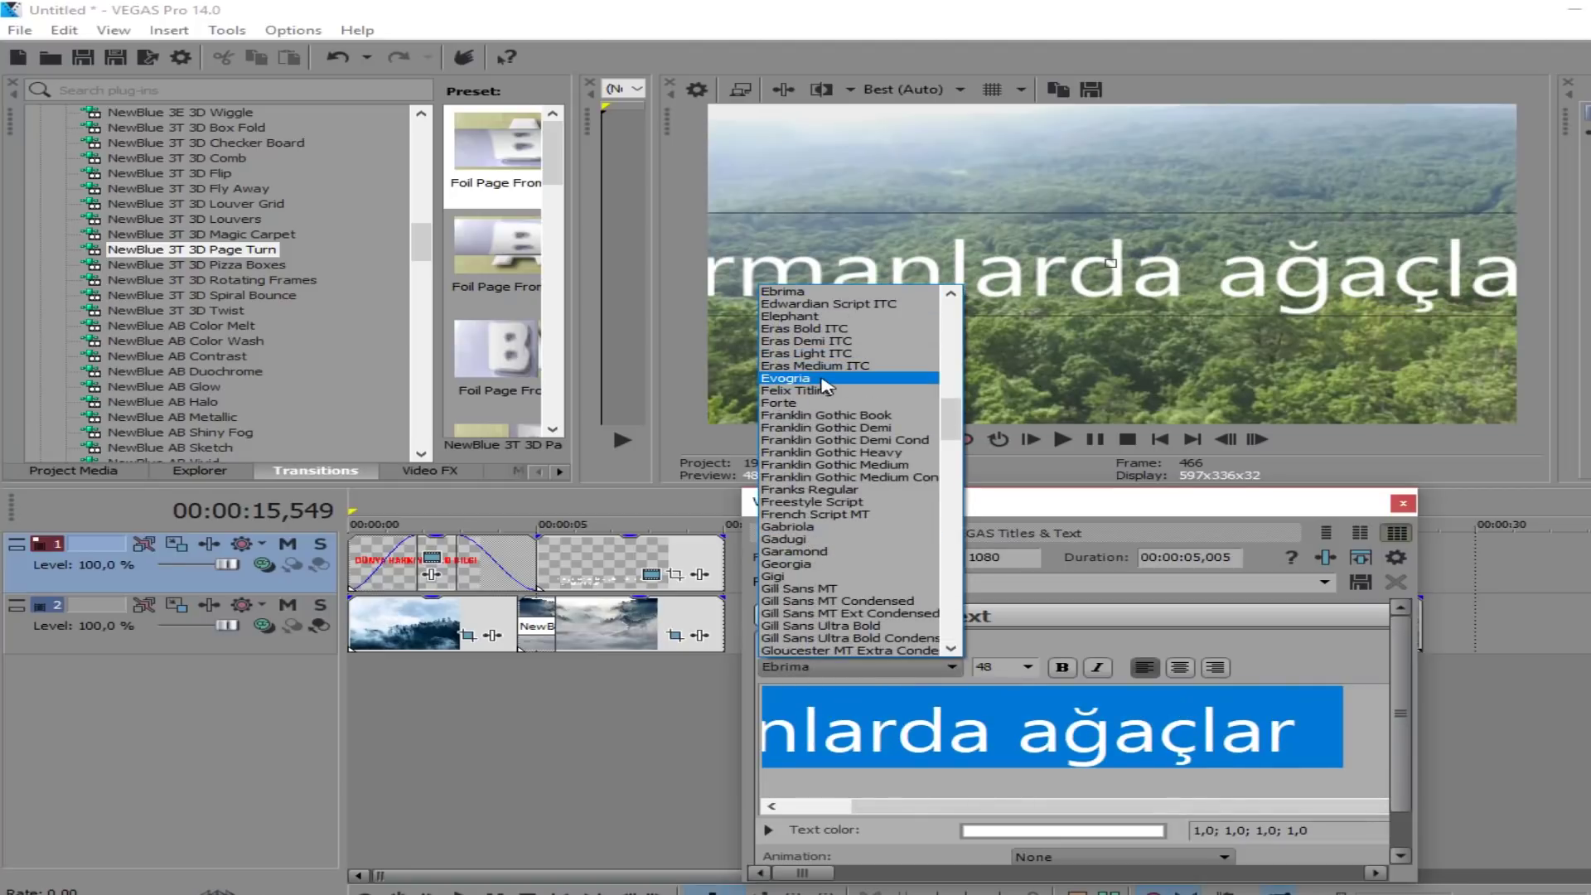
left_click(821, 379)
left_click_drag(775, 281, 964, 390)
Step: Set the new title's text colour to yellow with the values 1,0; 0,96; 0,1; 1,0
left_click(1060, 832)
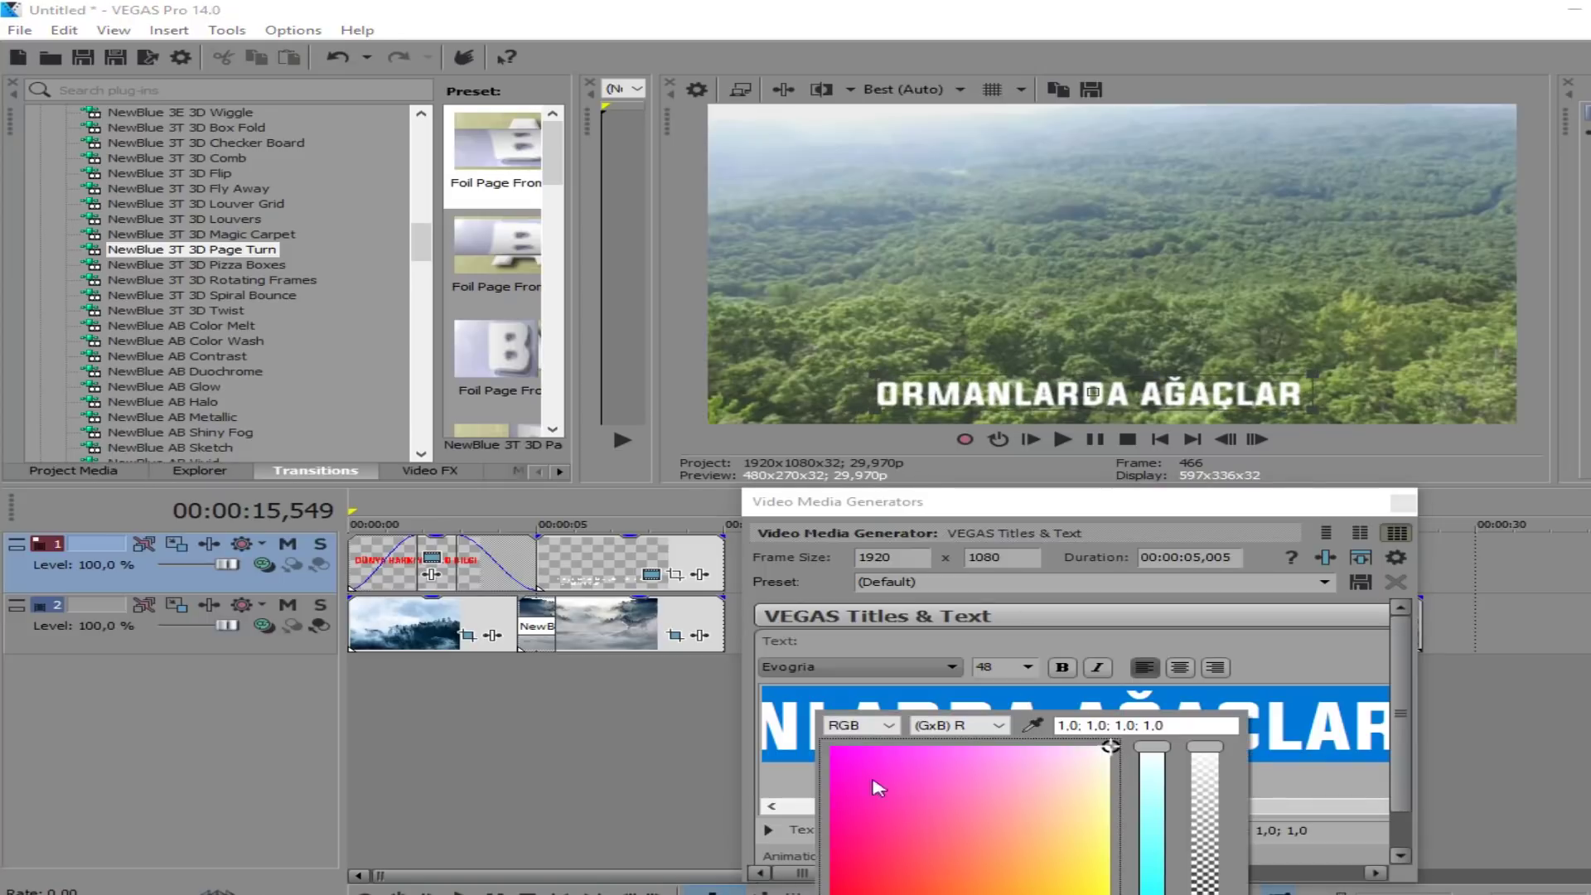
left_click(839, 757)
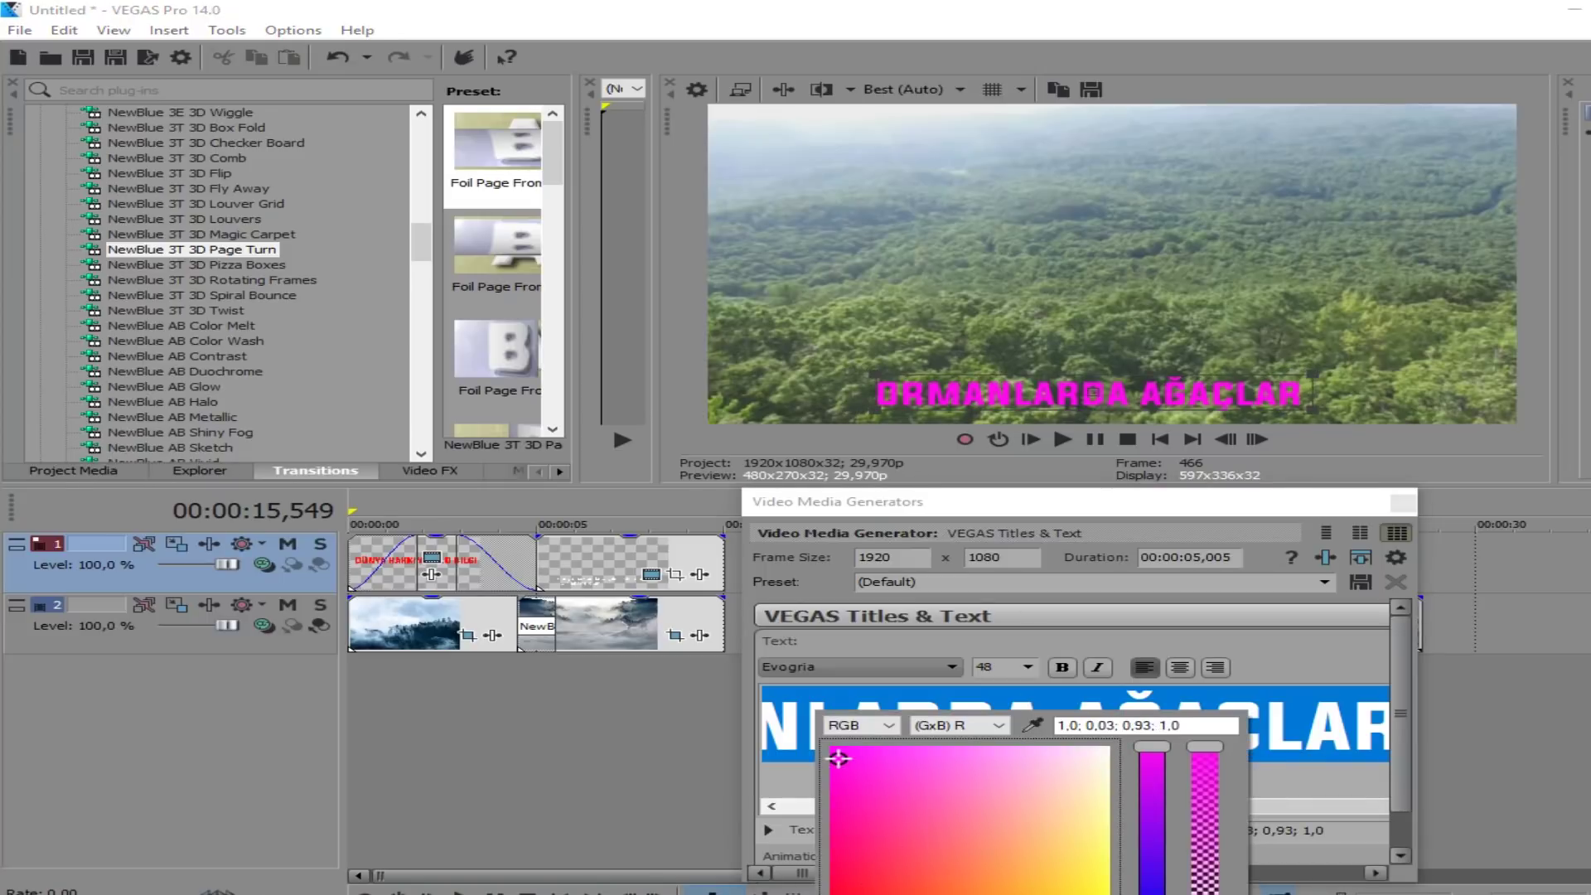
left_click_drag(840, 758, 870, 880)
left_click(1085, 874)
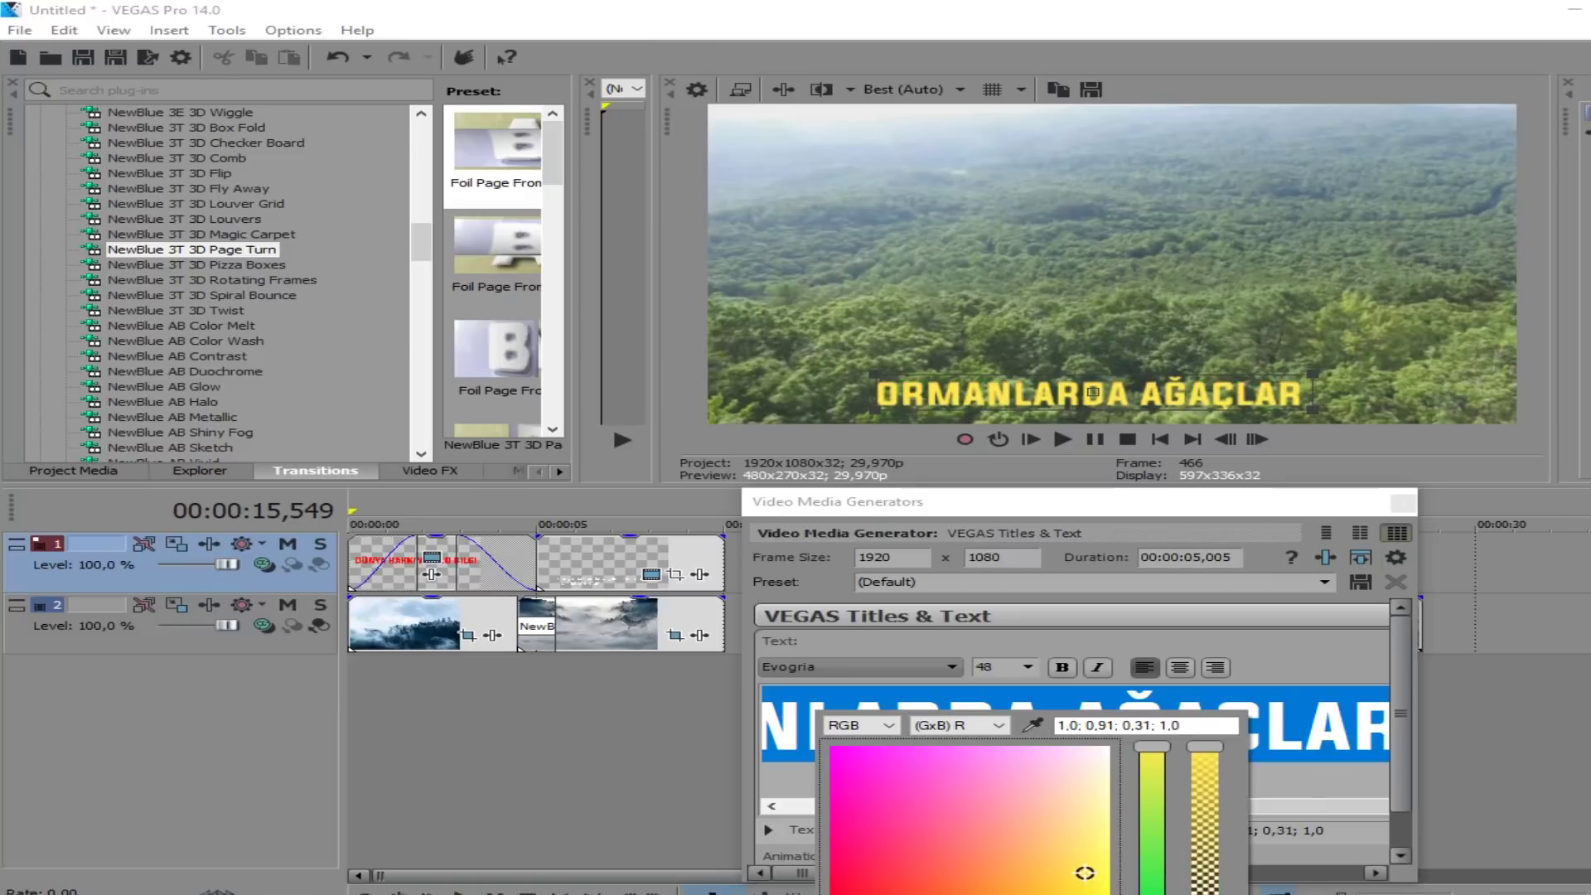
left_click(1129, 797)
left_click_drag(1127, 805, 1082, 808)
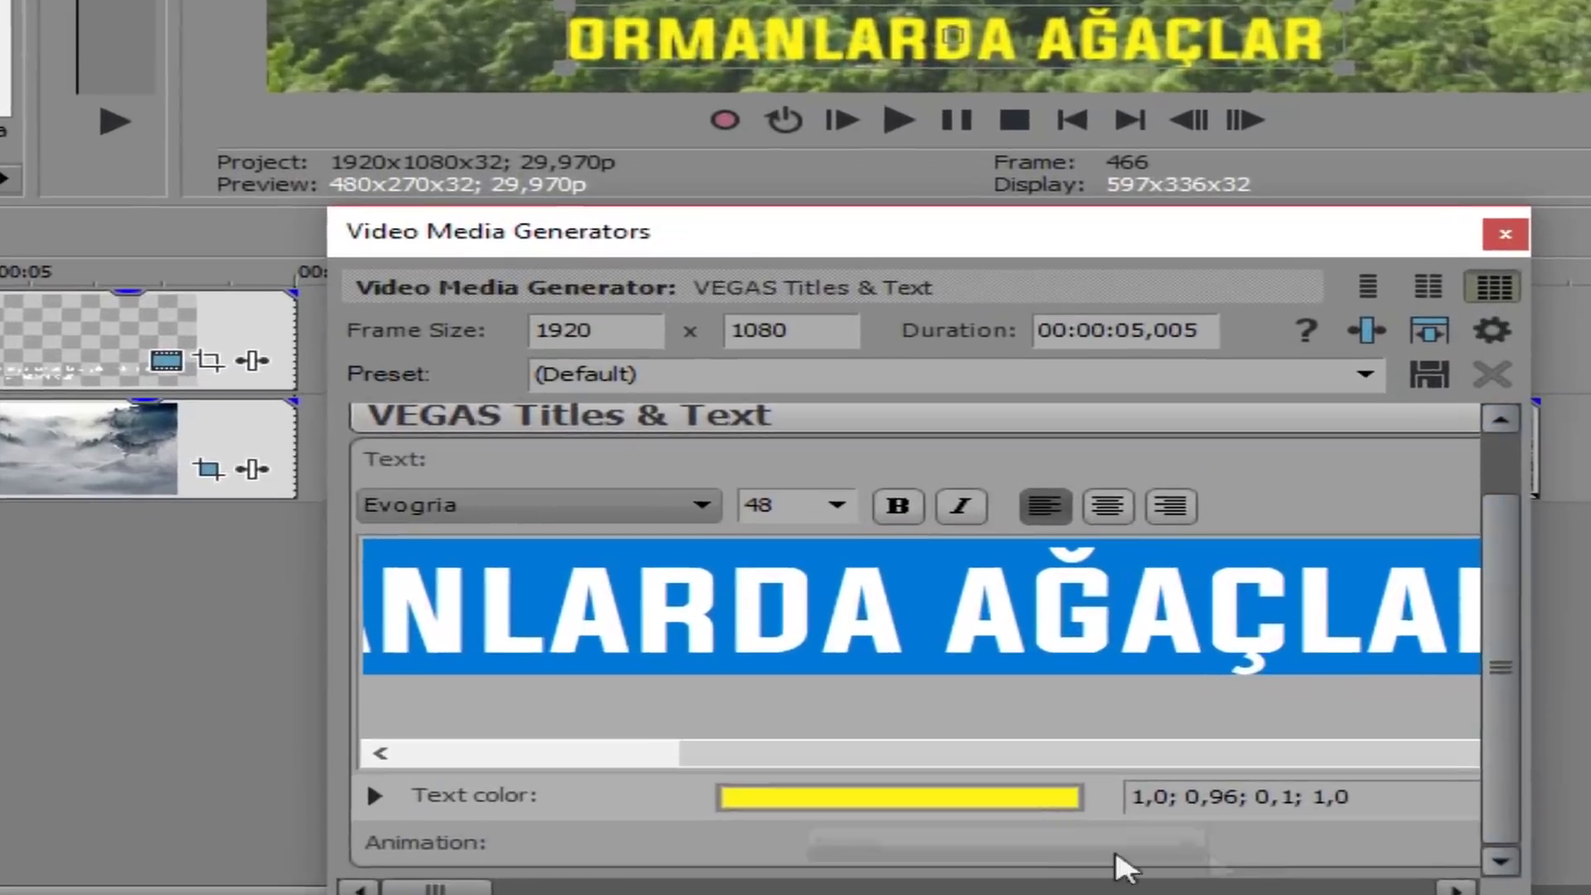
Step: Try the Drop split animation on the title, switch it to Rough Day and close the text generator
left_click(1114, 857)
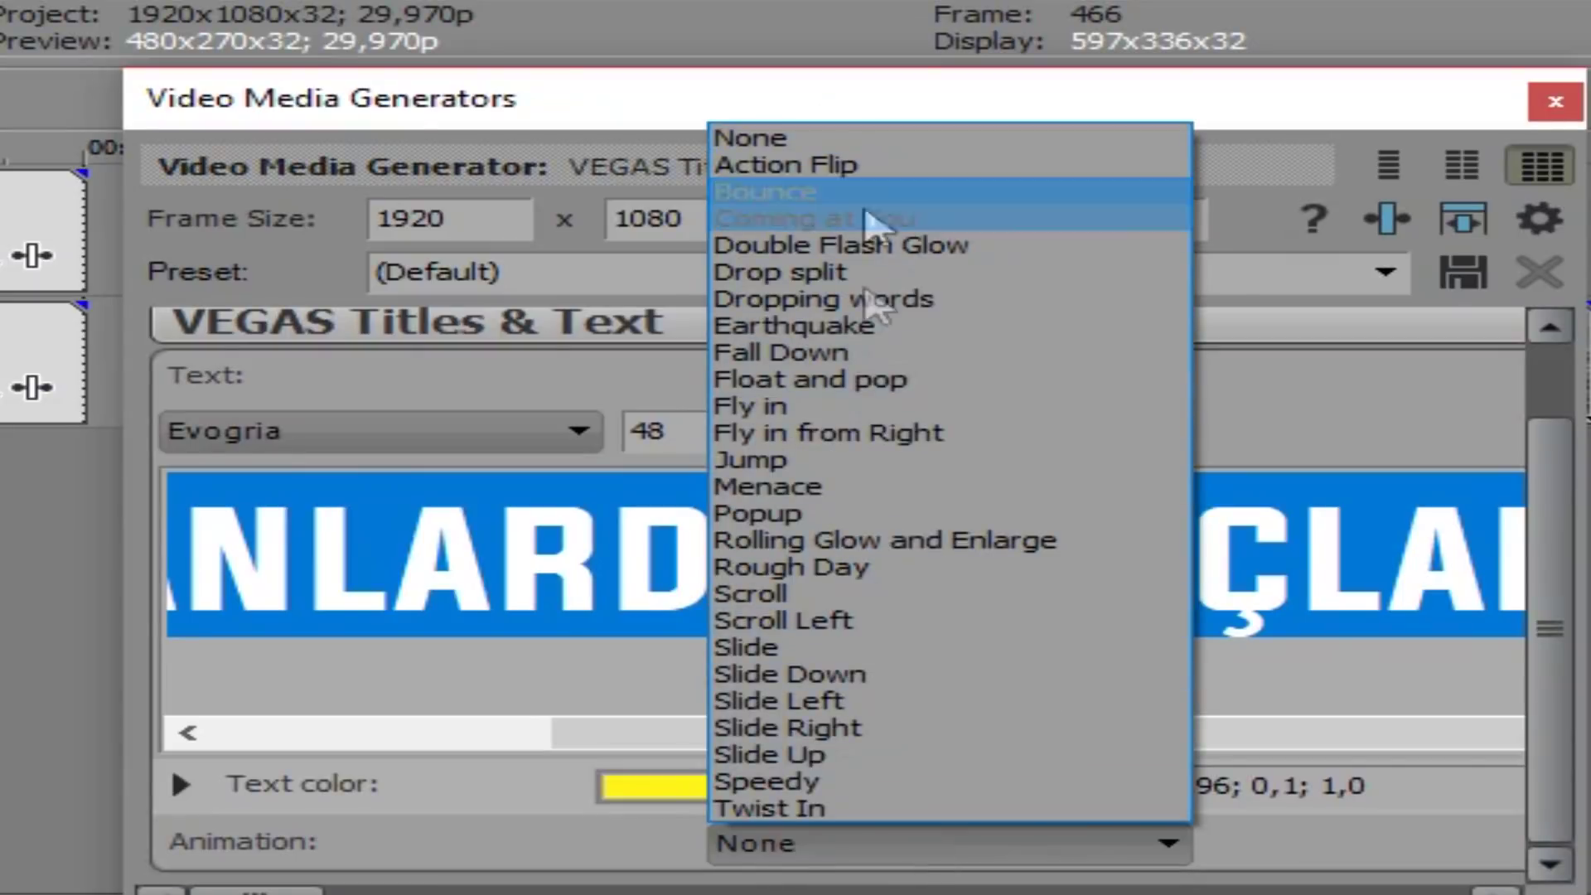
left_click(866, 270)
left_click(845, 842)
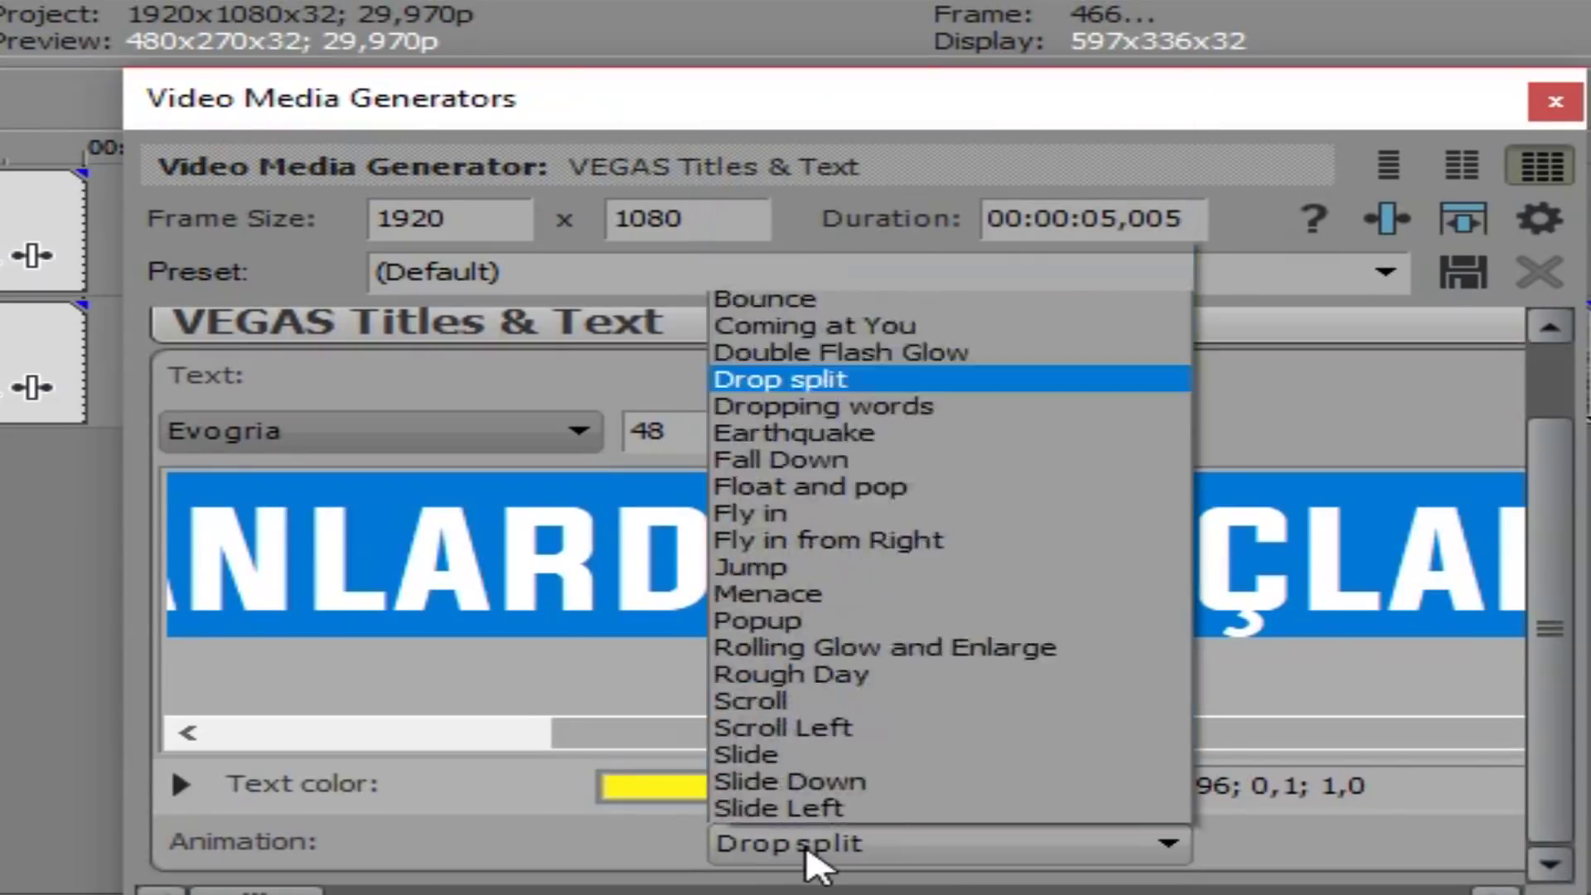
left_click(839, 578)
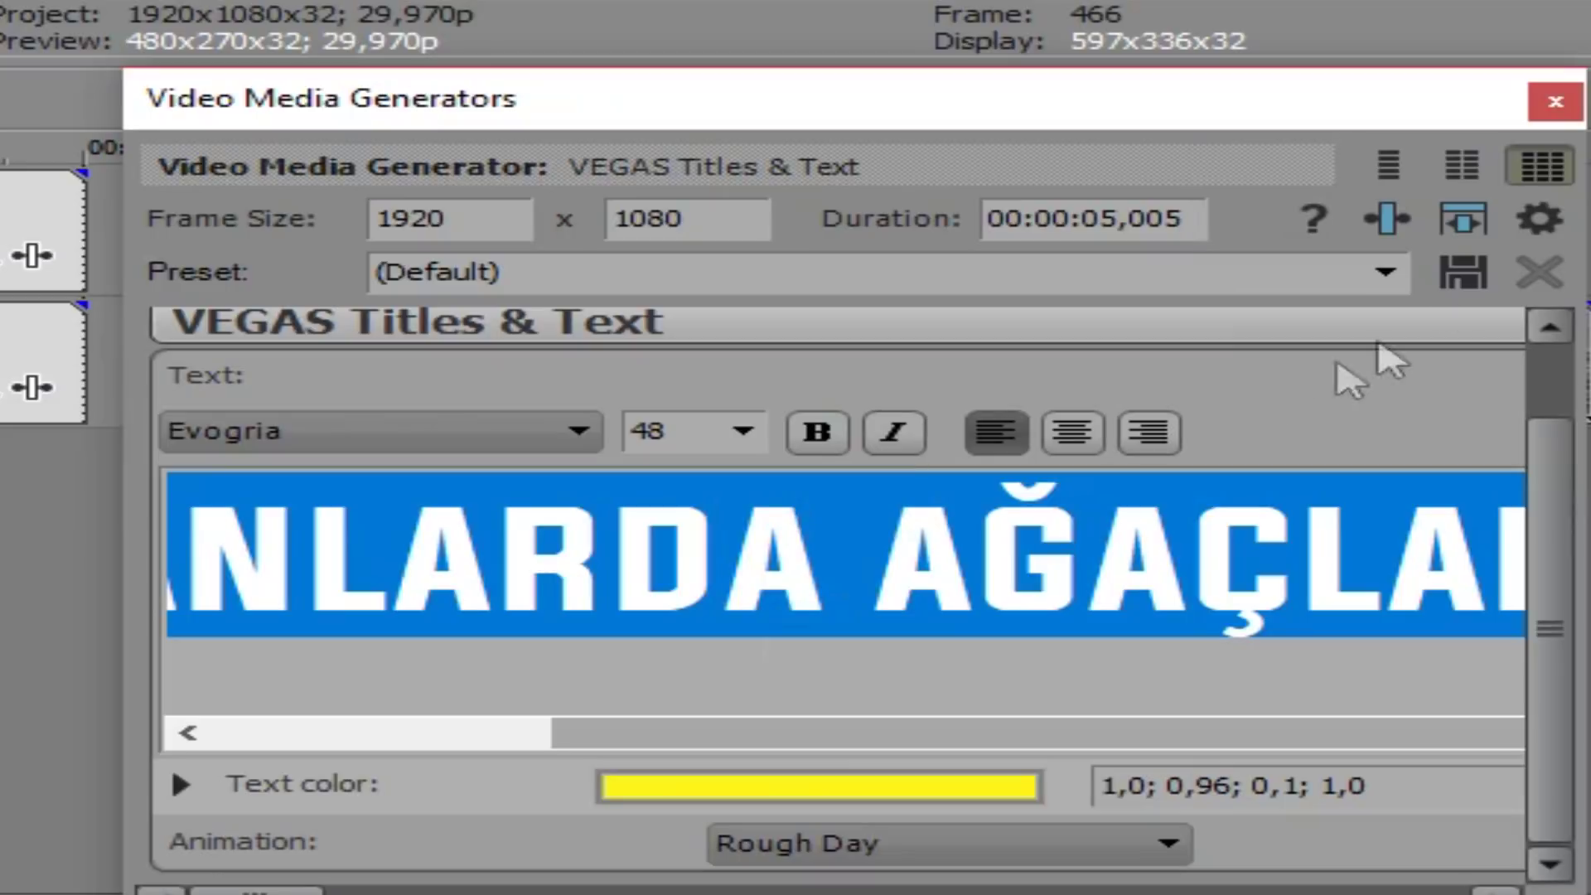
left_click(1554, 102)
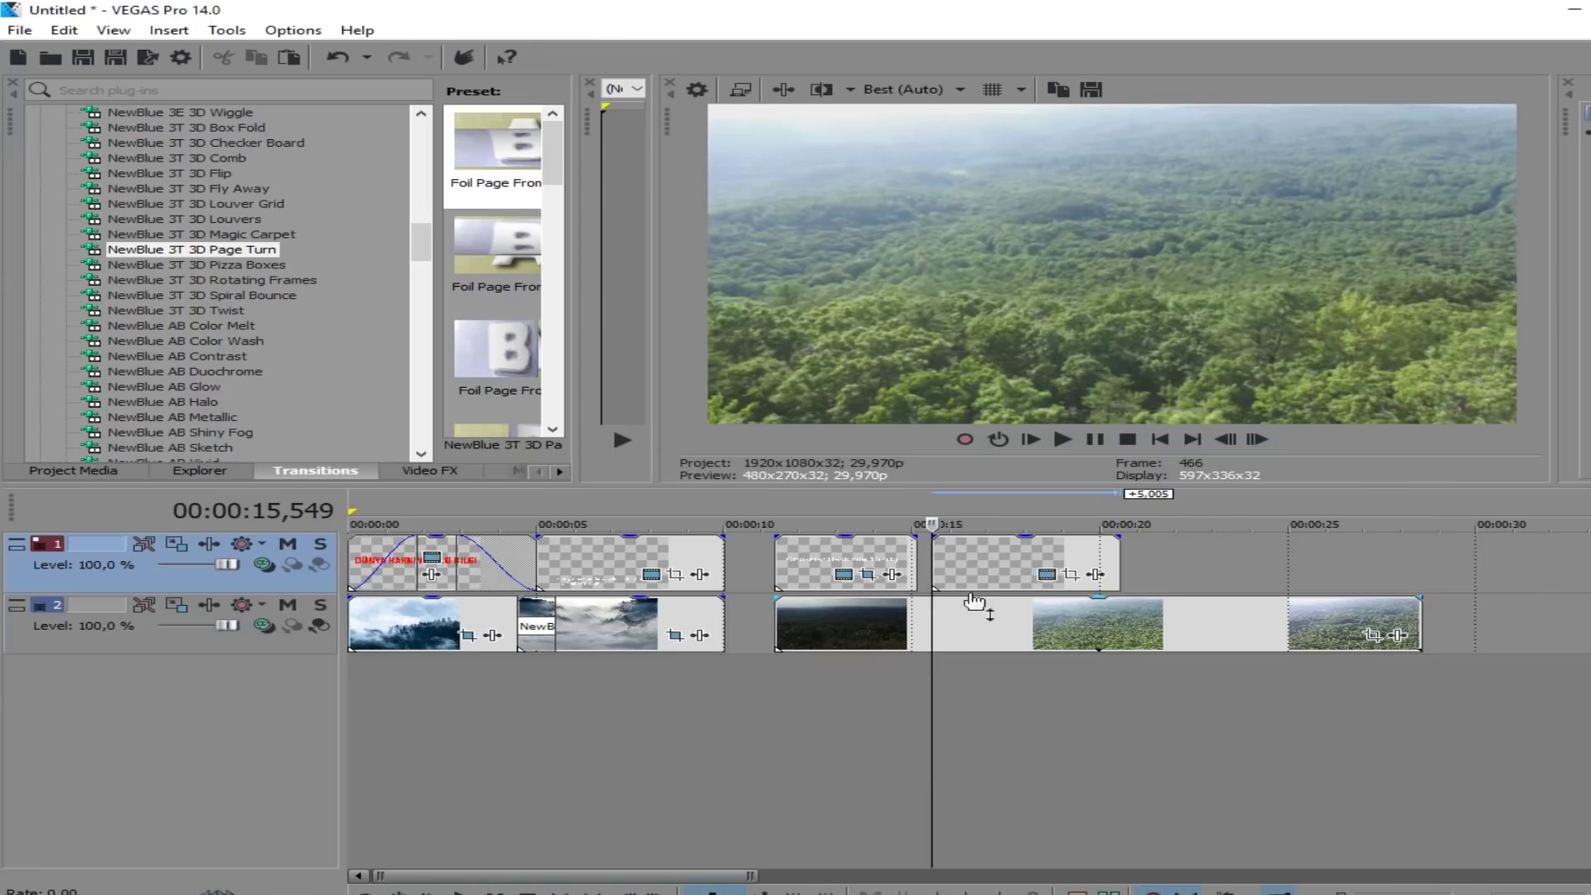
Step: Move the yellow title event 0,400 seconds earlier so it follows the forest title directly, and preview its animation
left_click_drag(1061, 571, 1046, 571)
key("space")
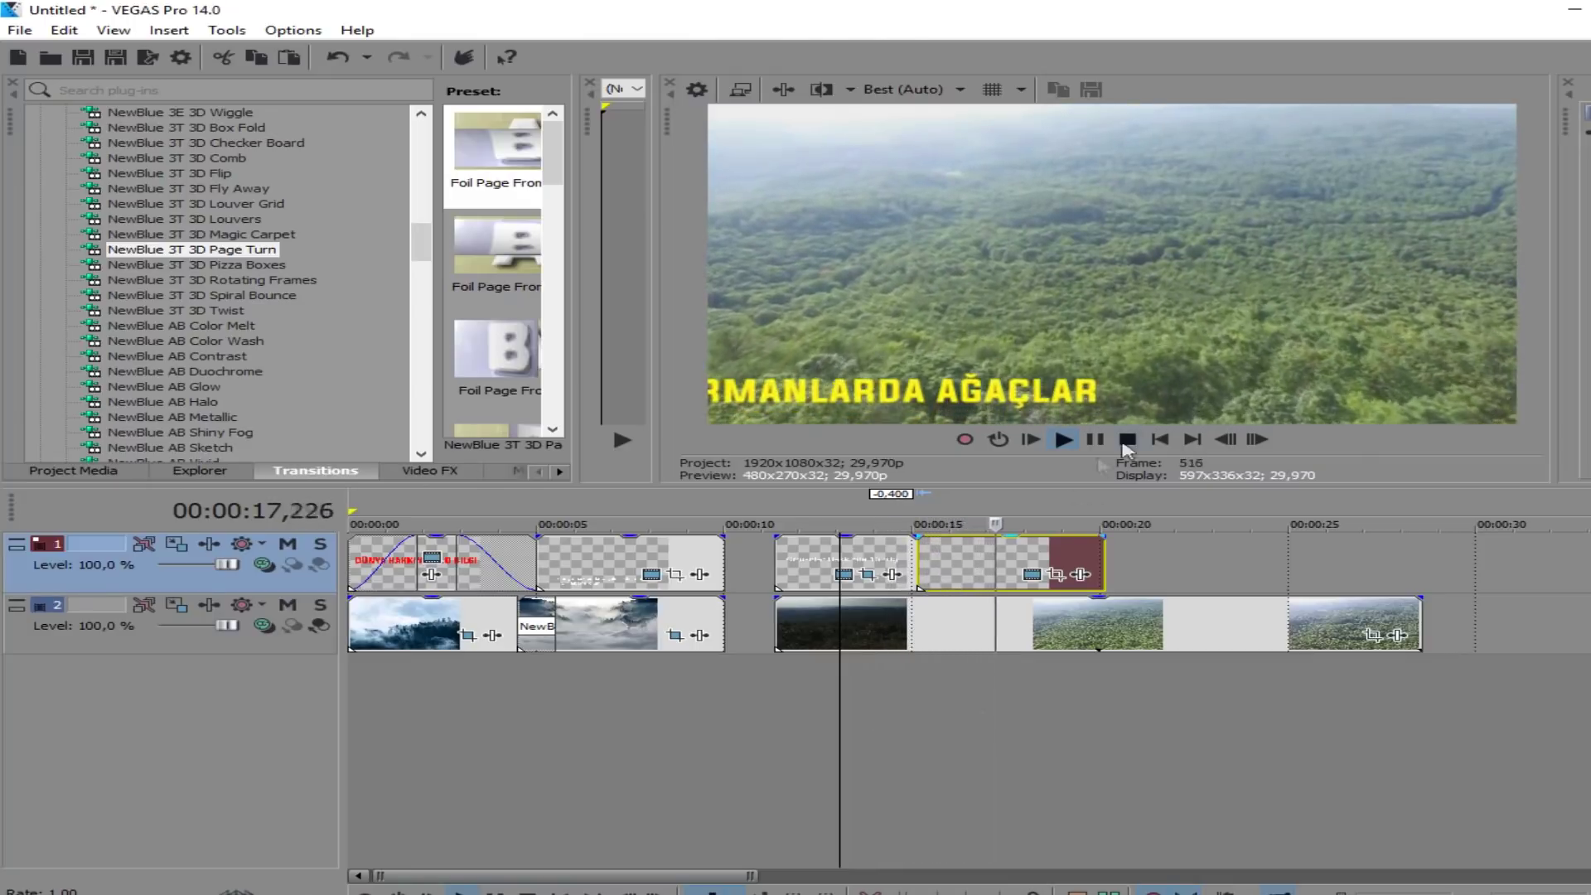
left_click(1096, 440)
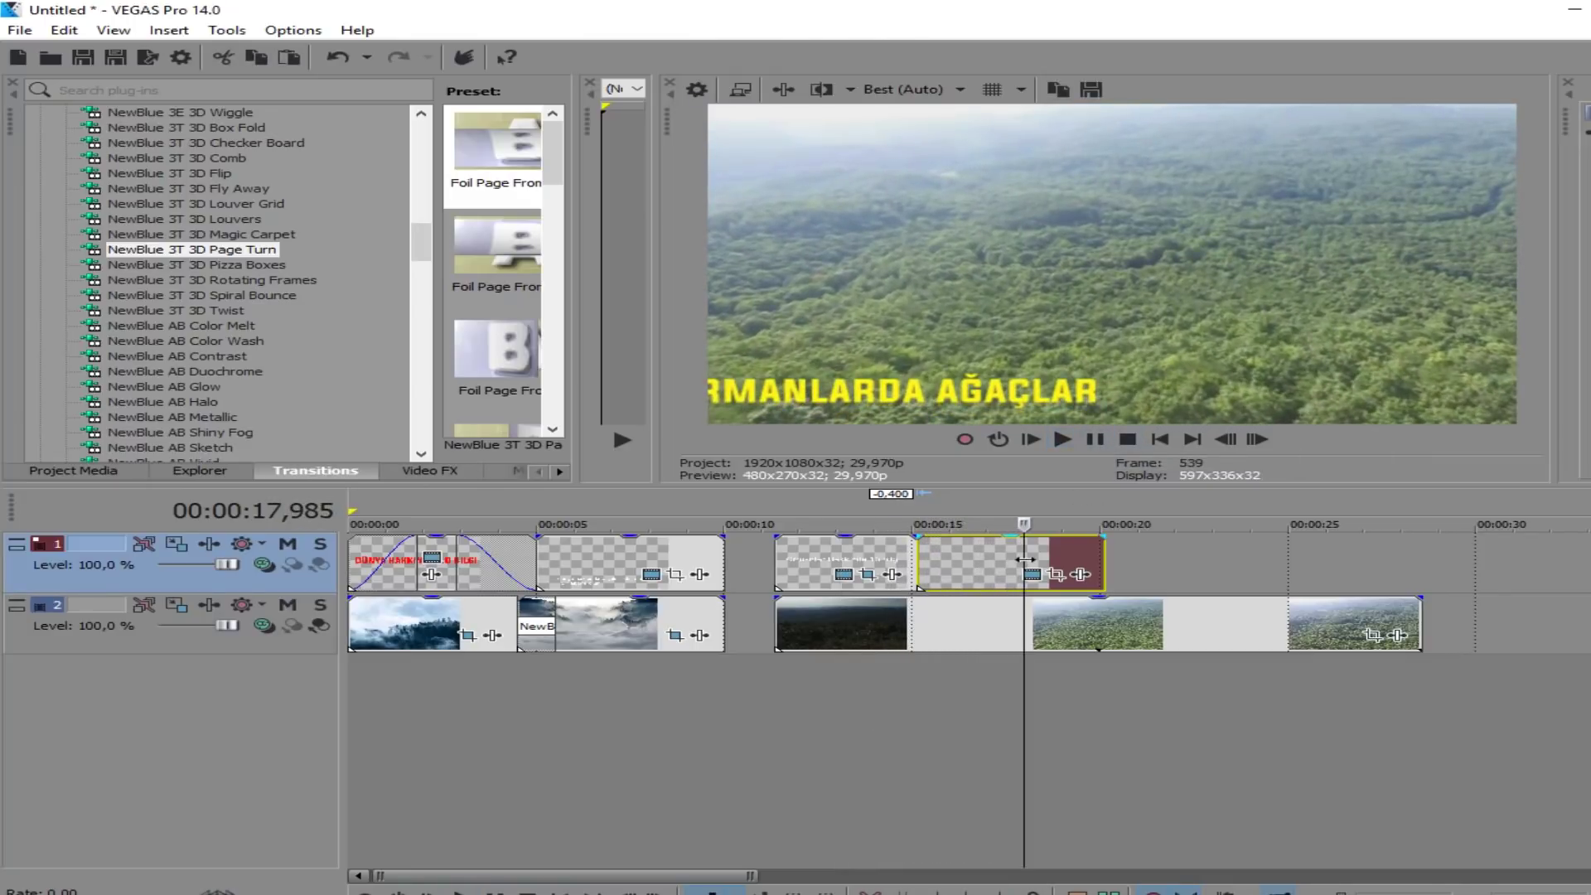
Step: Change the yellow title's animation to Popup and play the sequence from just before the title
left_click(1031, 573)
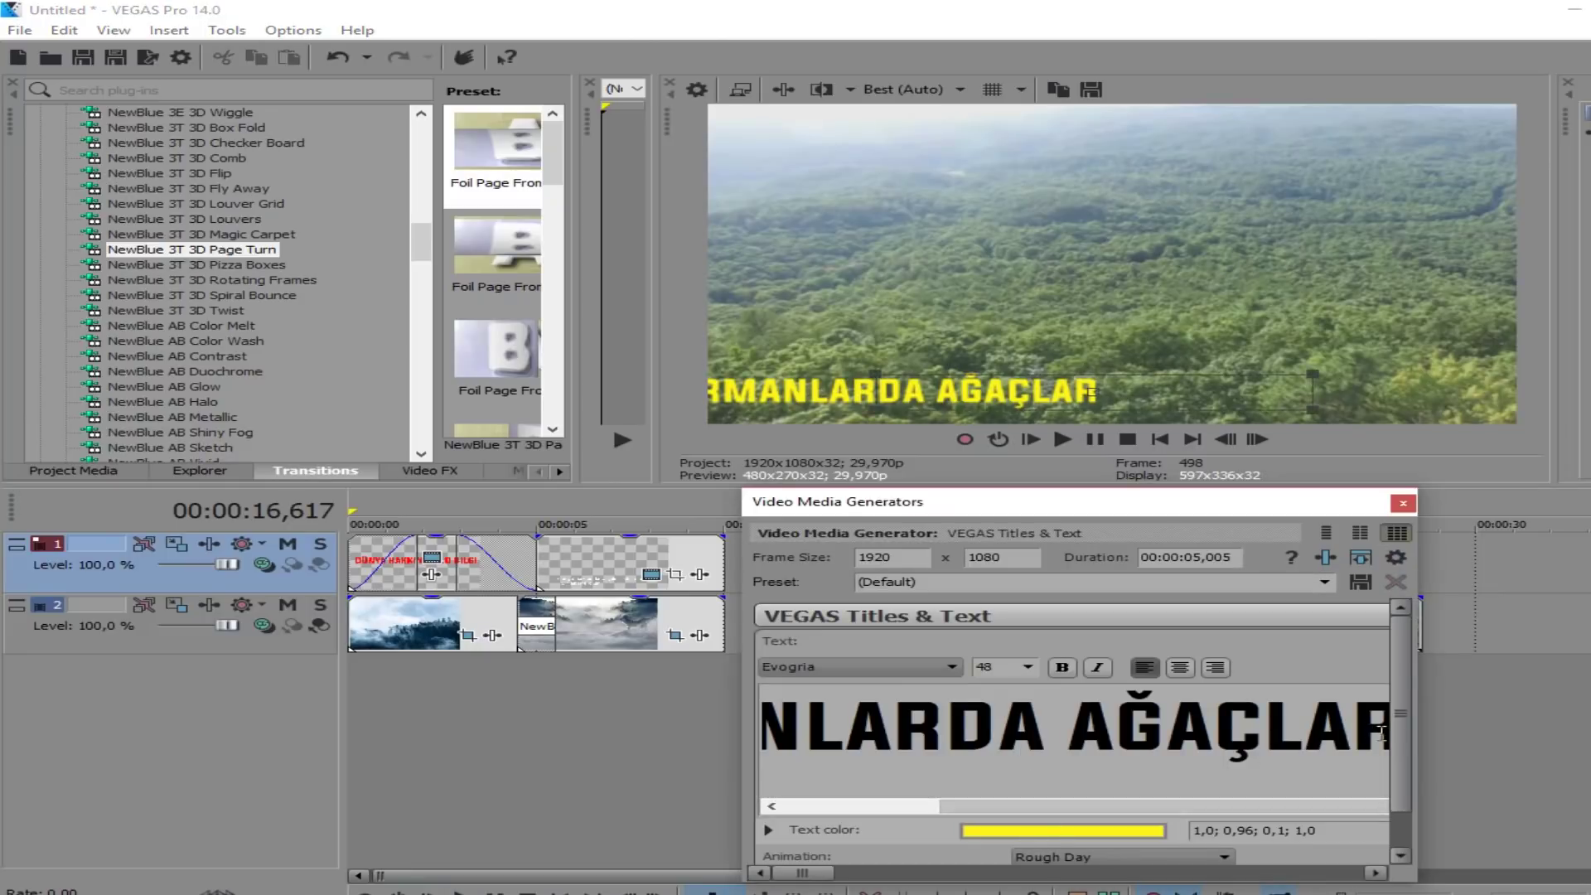
left_click_drag(1399, 758, 1399, 792)
left_click(1190, 853)
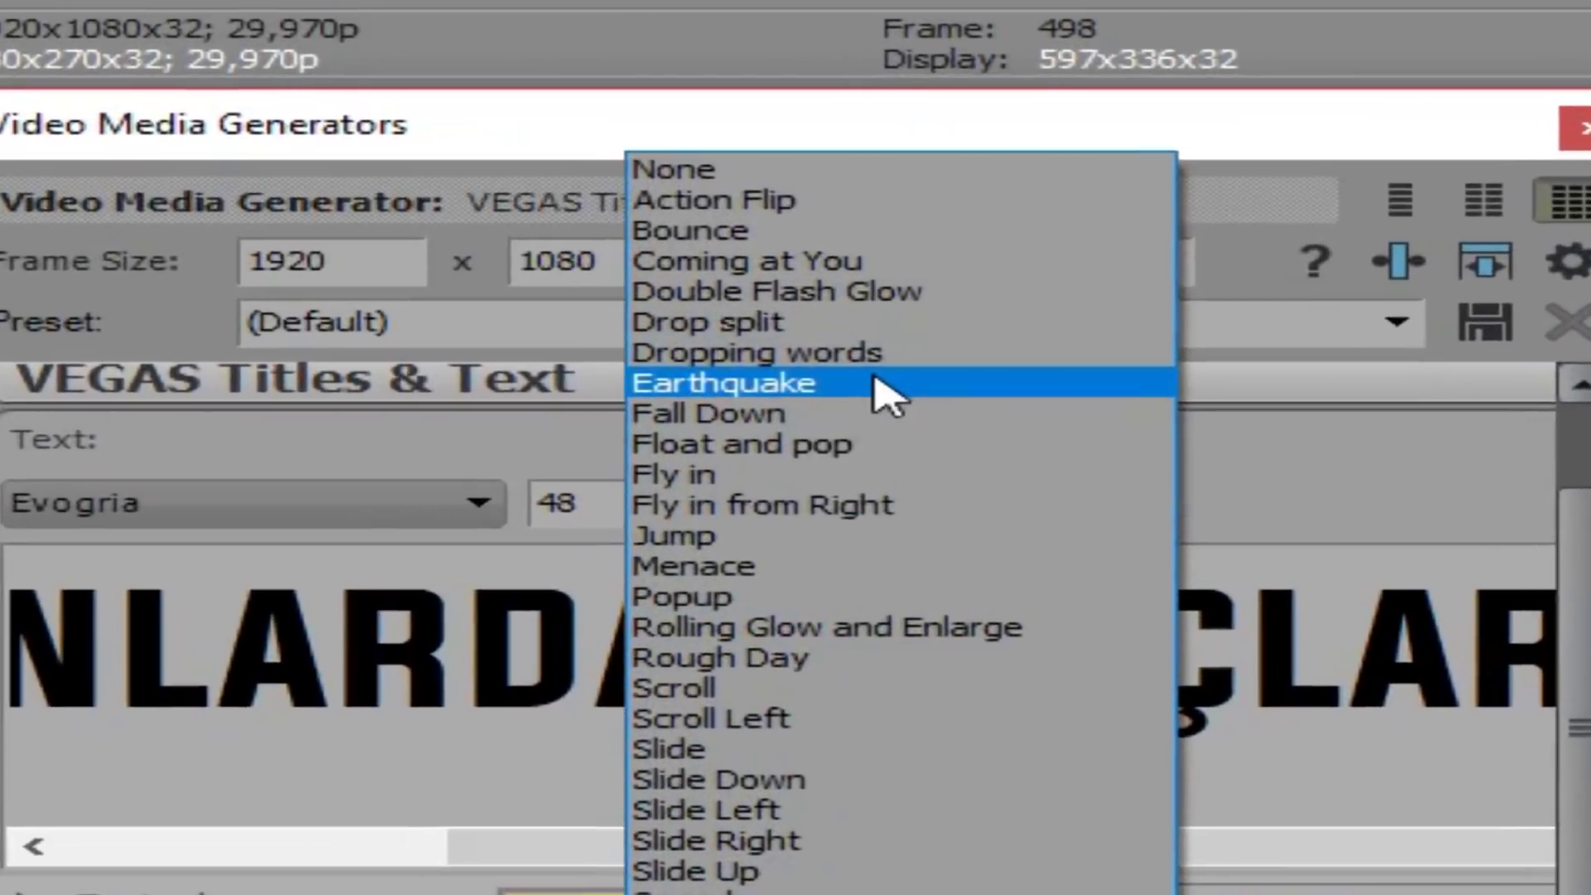
left_click(1111, 608)
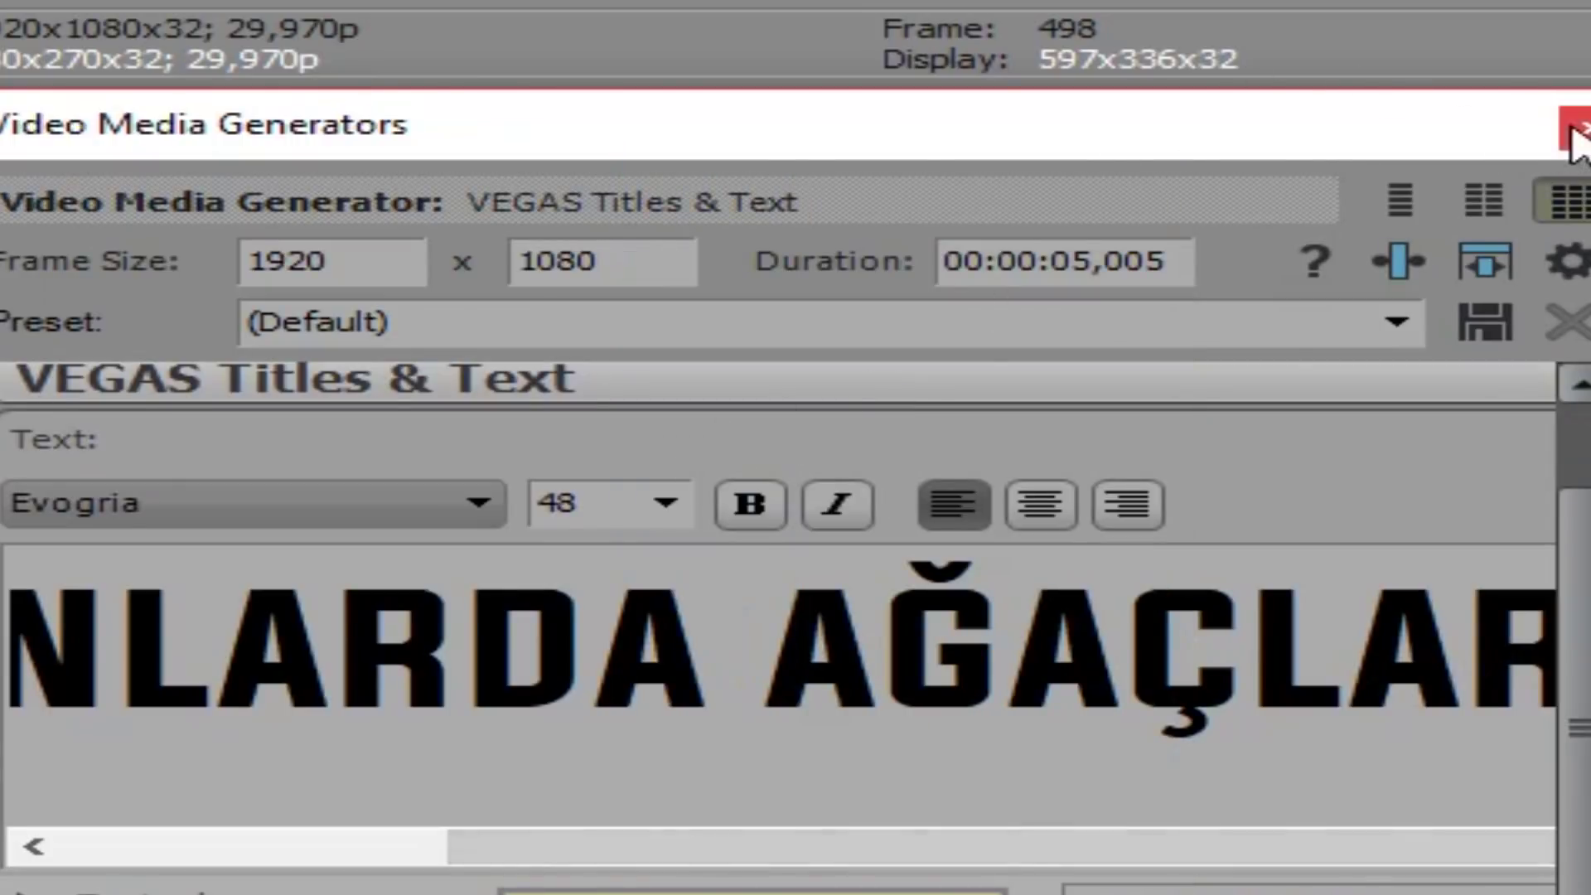
left_click(1571, 126)
left_click(886, 709)
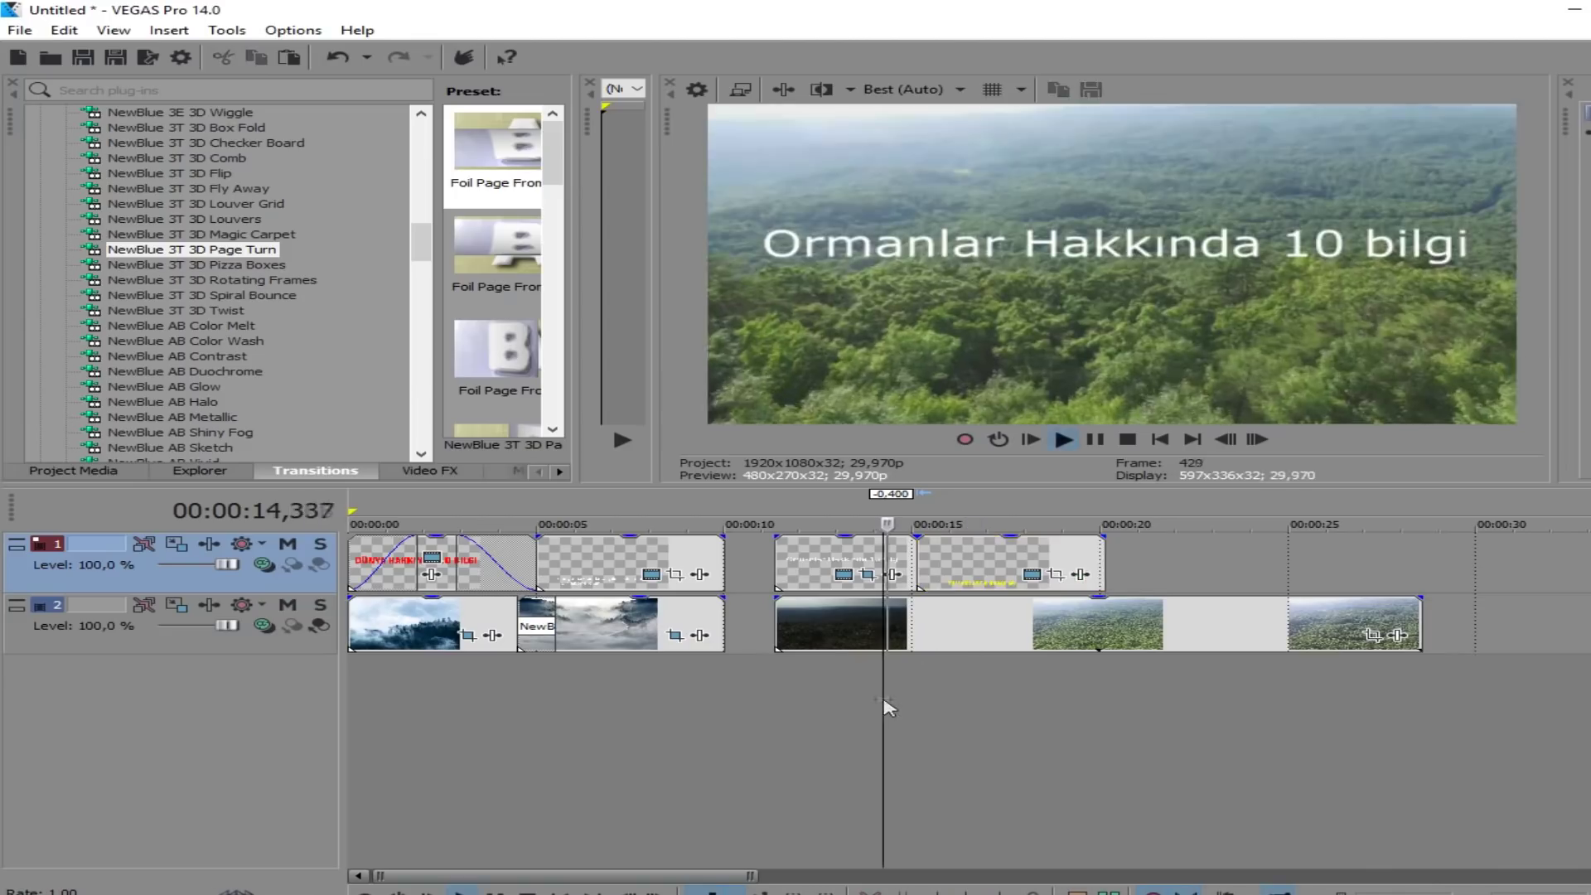
key("space")
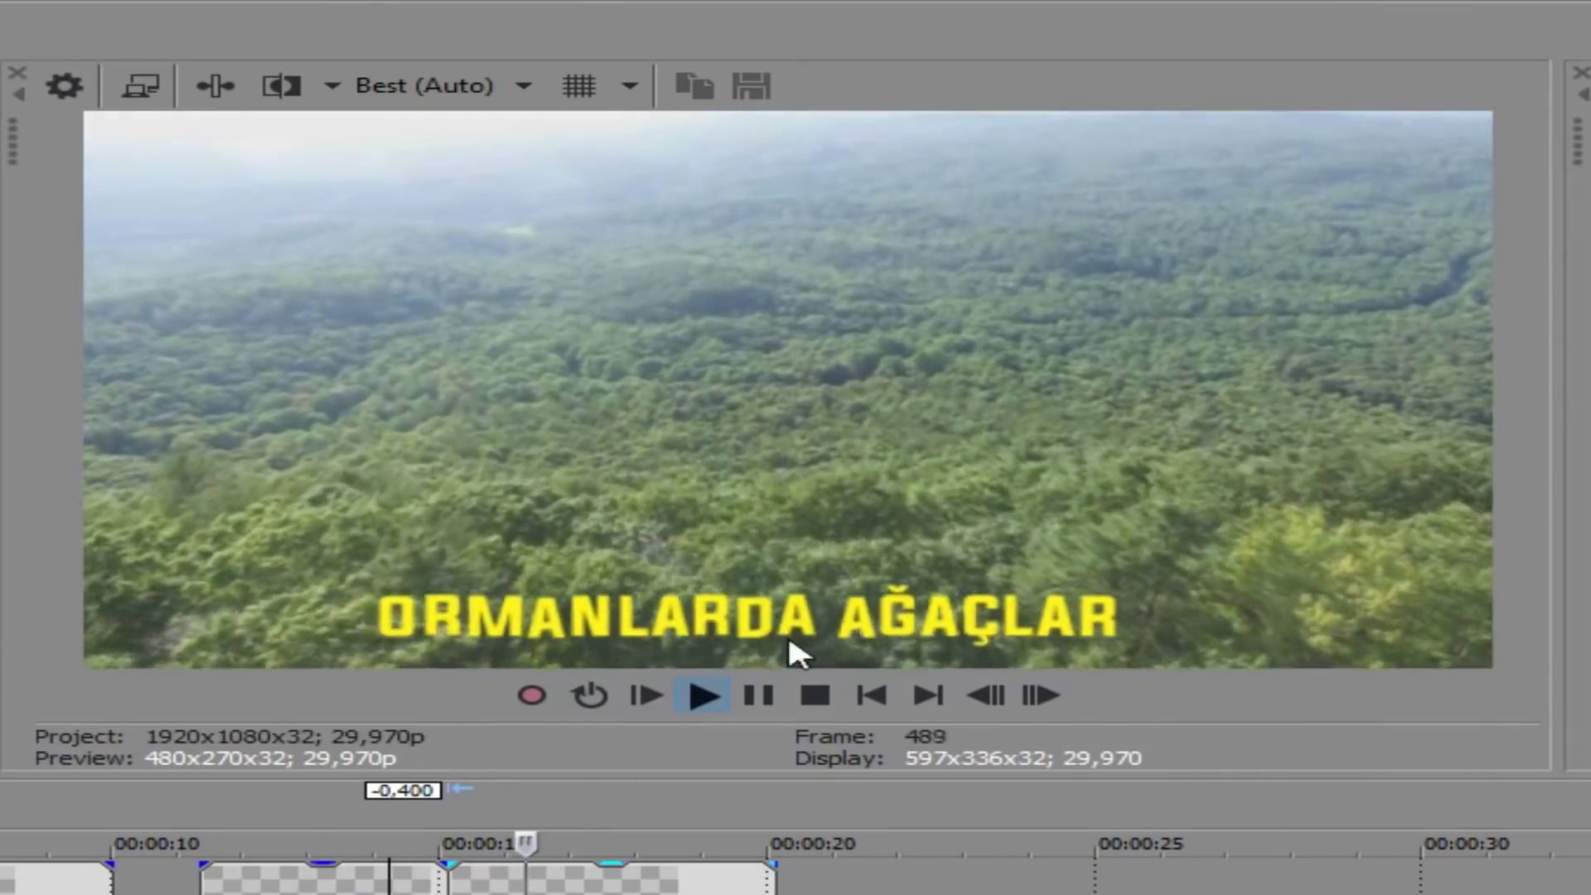